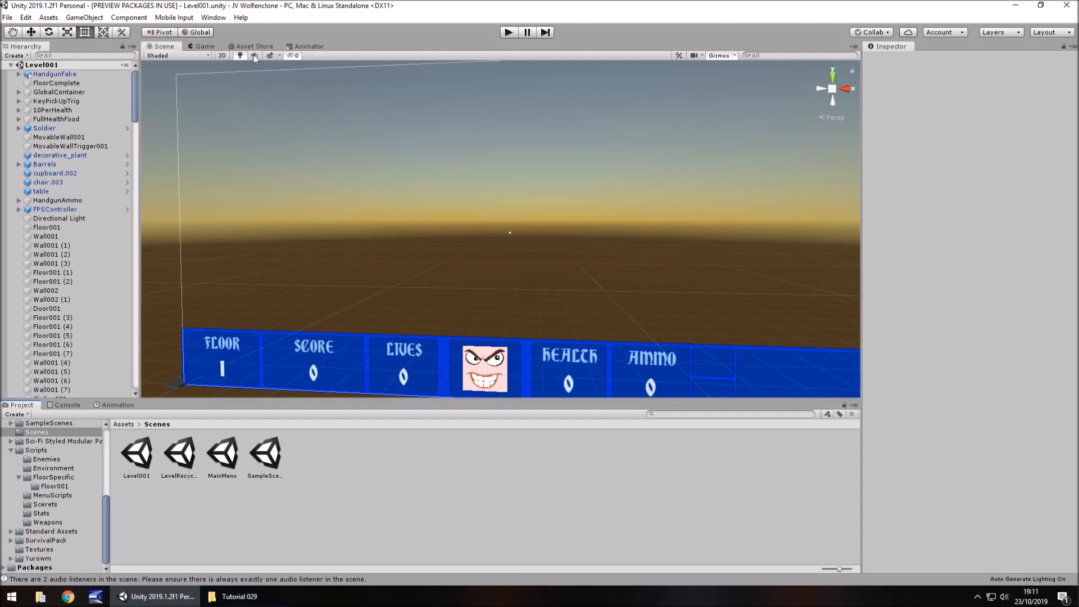
Step: Look up the Post Processing package and its details in the Package Manager, leaving it uninstalled
left_click(214, 18)
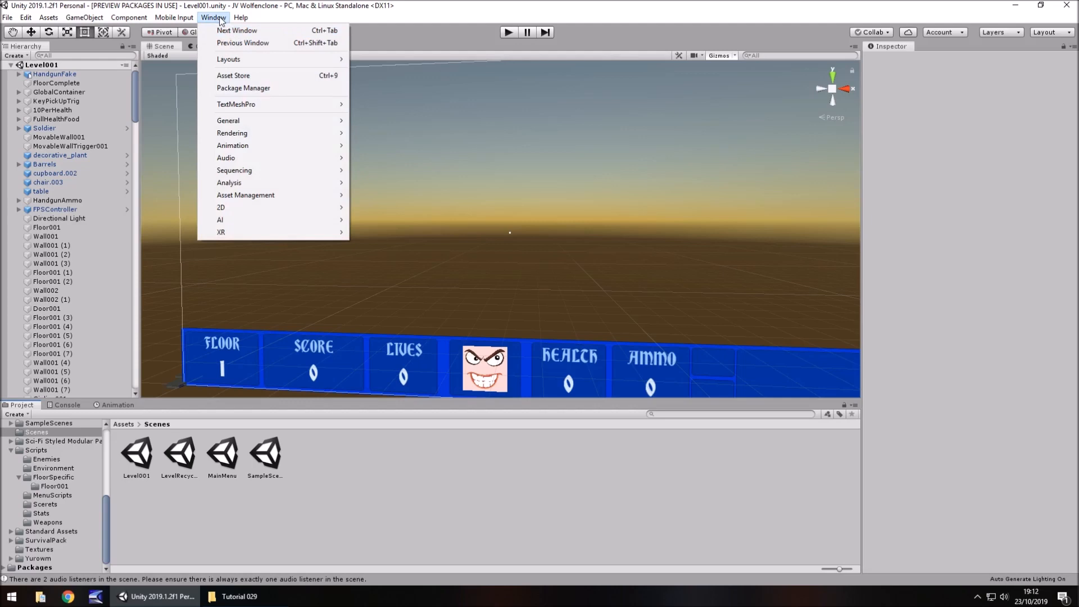
left_click(264, 87)
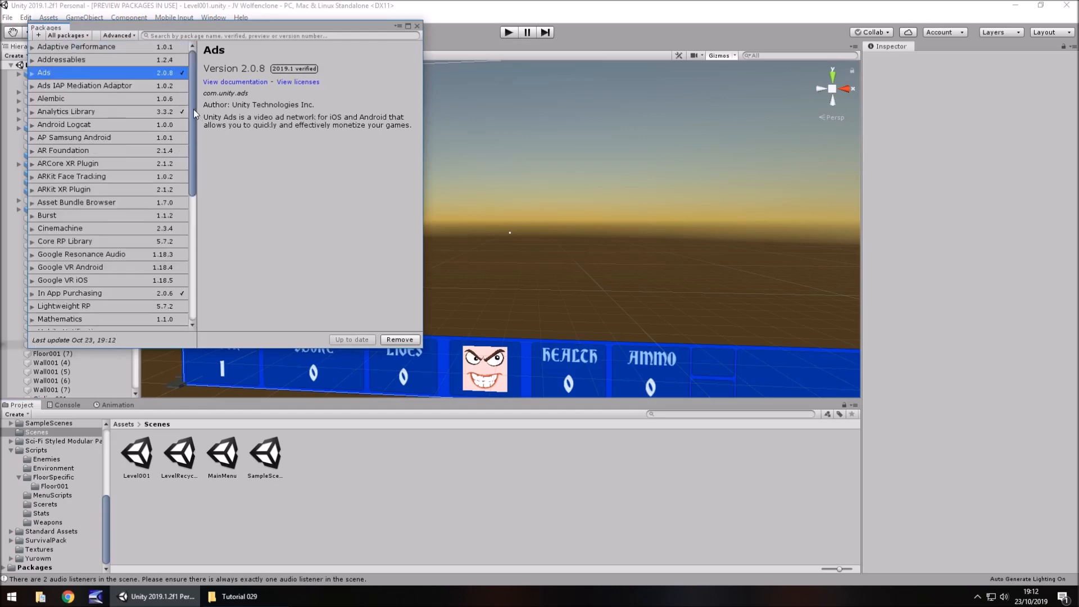
left_click_drag(194, 109, 189, 246)
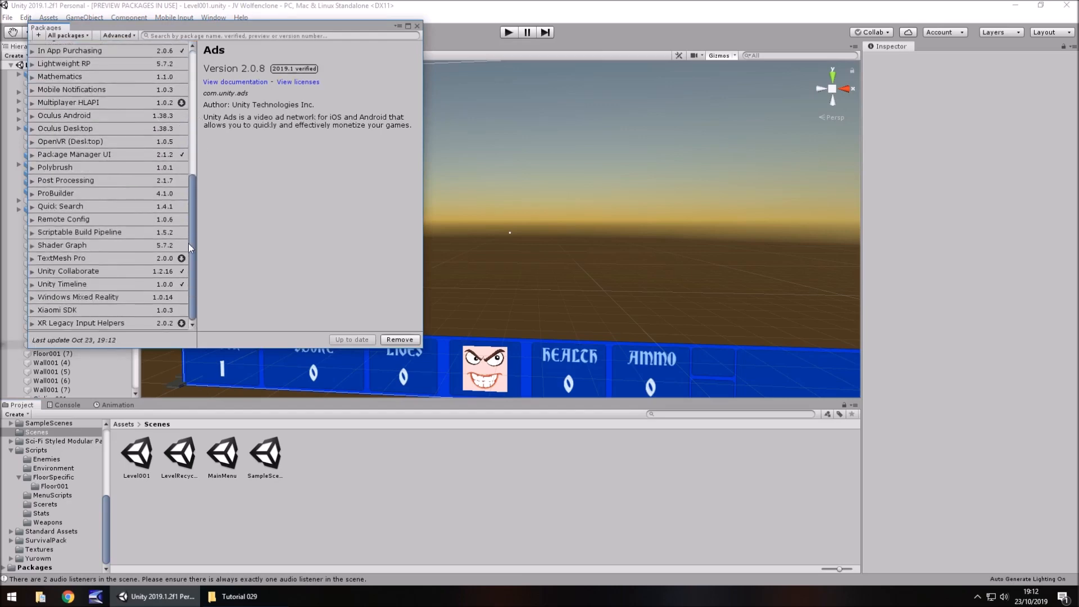
left_click(33, 181)
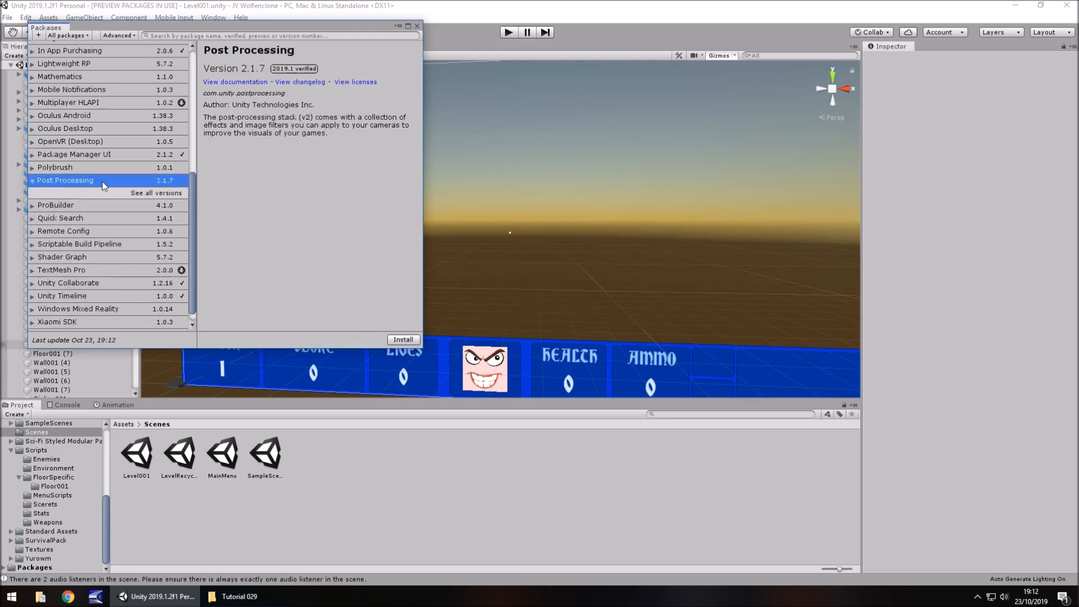
left_click(417, 26)
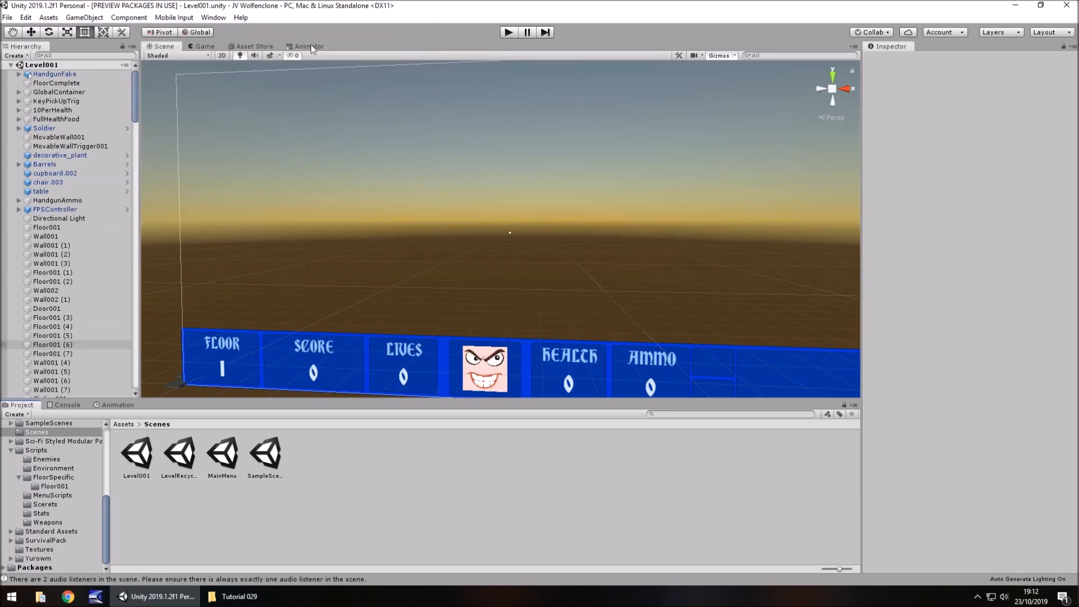
Step: Search the Asset Store for "post processing" and review the free Post Processing Stack page from Unity Technologies
left_click(252, 47)
left_click(603, 85)
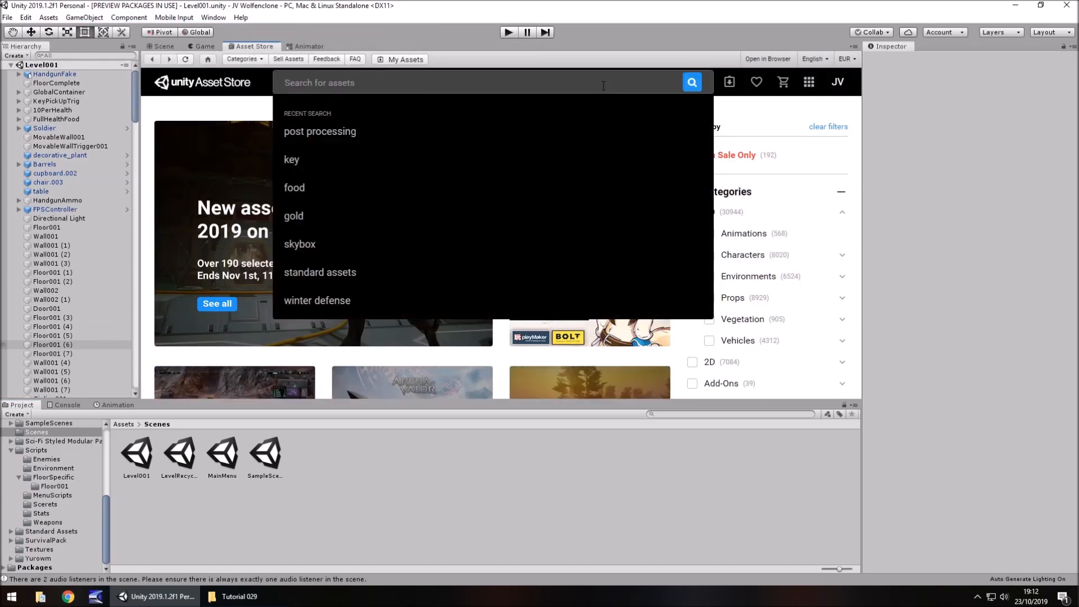
type("post pro")
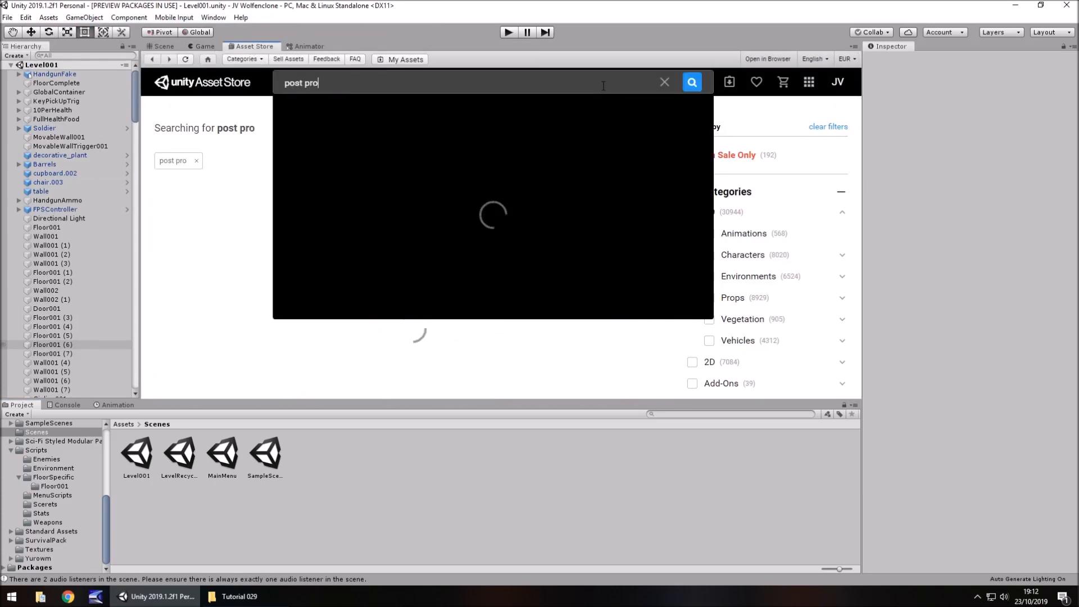
type("cessing")
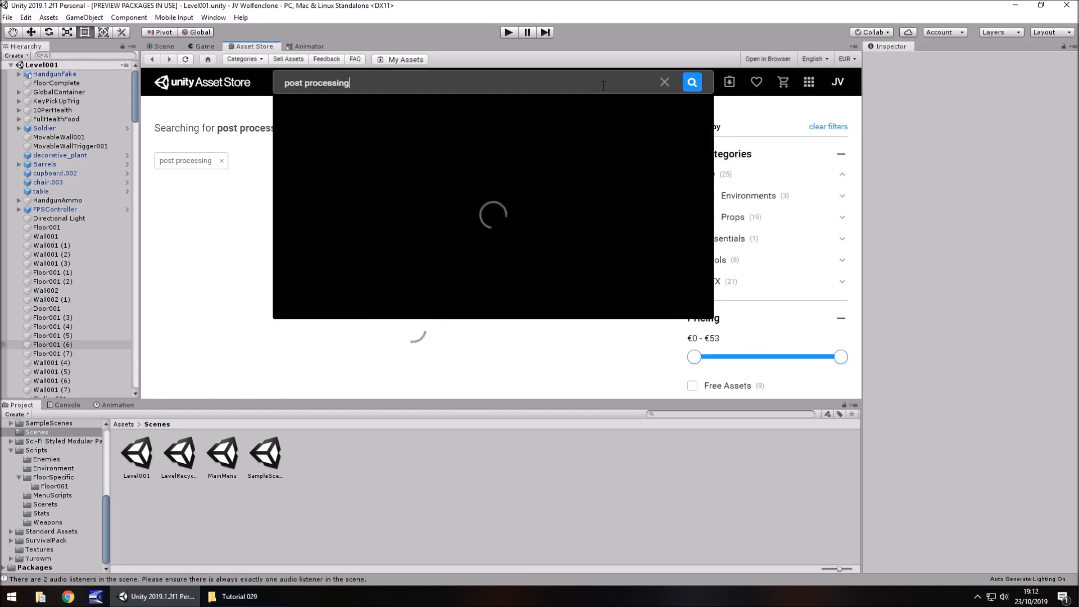
key("Return")
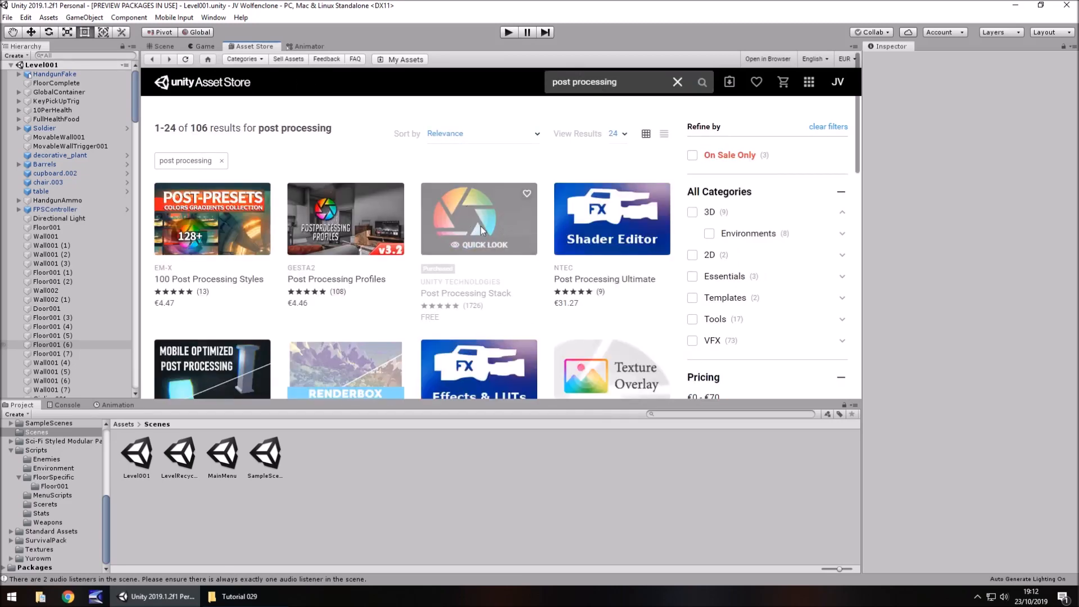
left_click(455, 228)
scroll(644, 261, "down", 4)
scroll(677, 259, "up", 3)
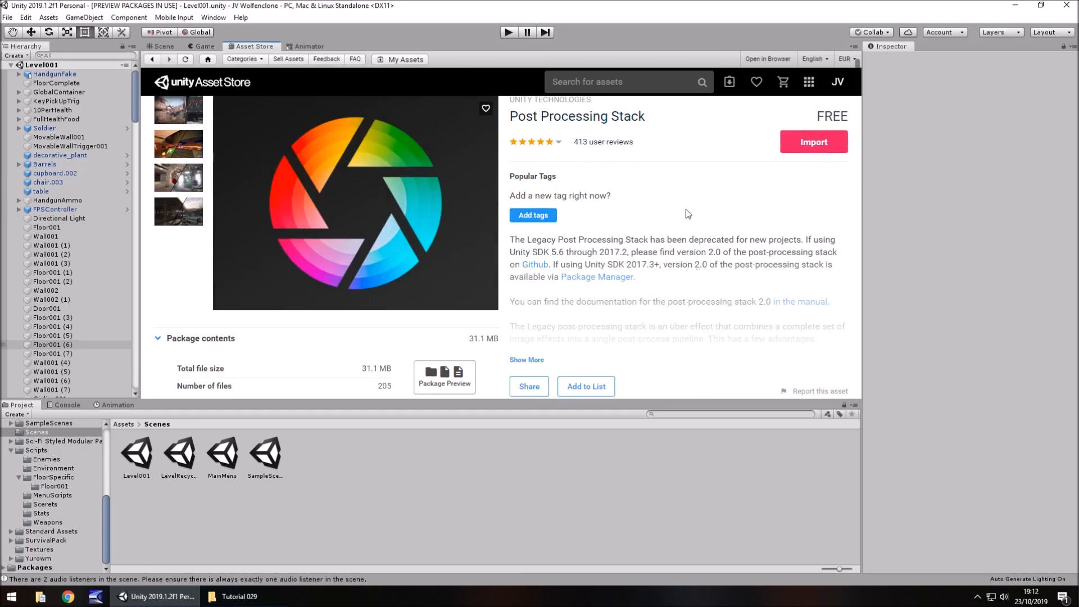
Step: Return to the scene view and inspect the PostProcessingBehaviour script in the PostProcessing Runtime folder
left_click(161, 46)
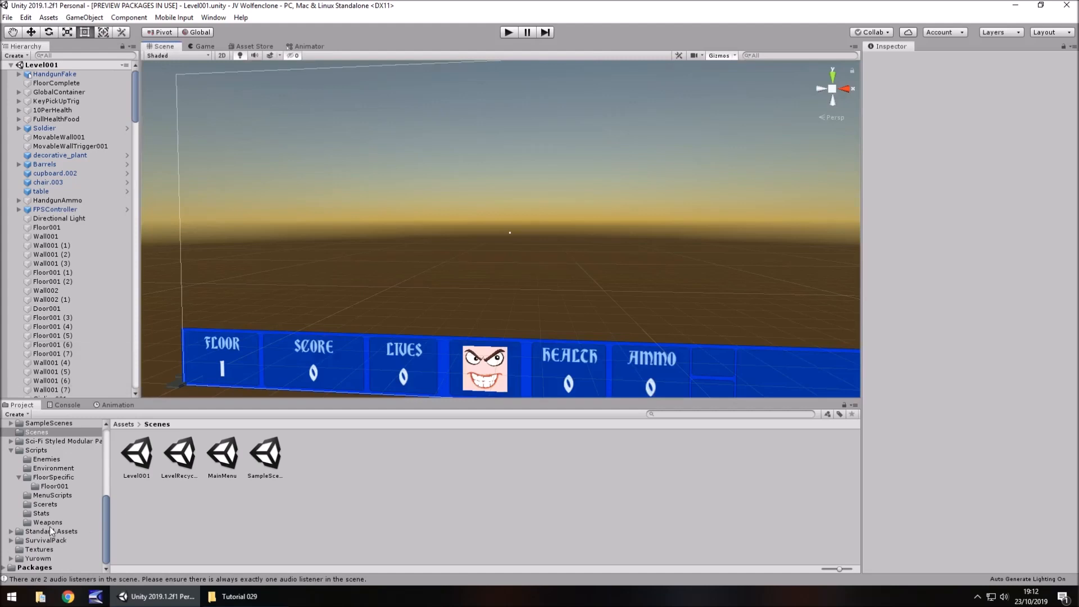
scroll(41, 521, "up", 3)
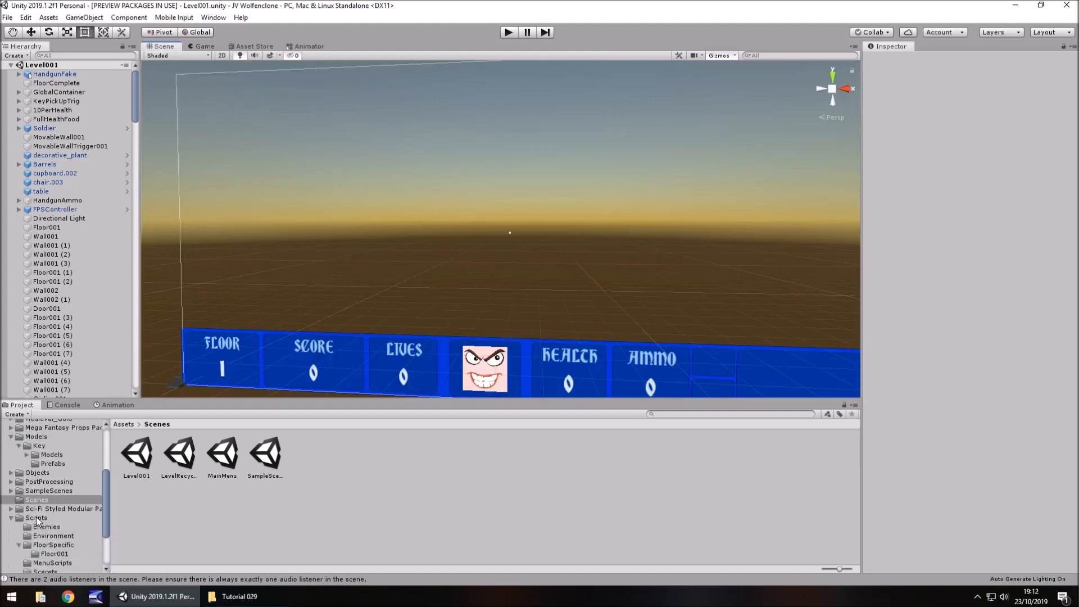
left_click(28, 482)
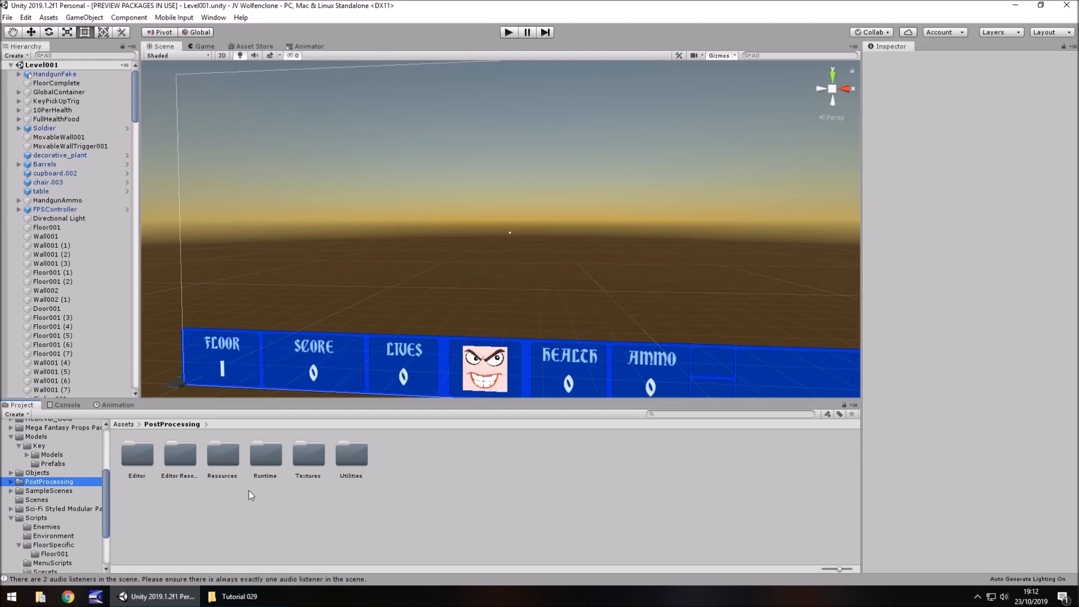
double_click(275, 459)
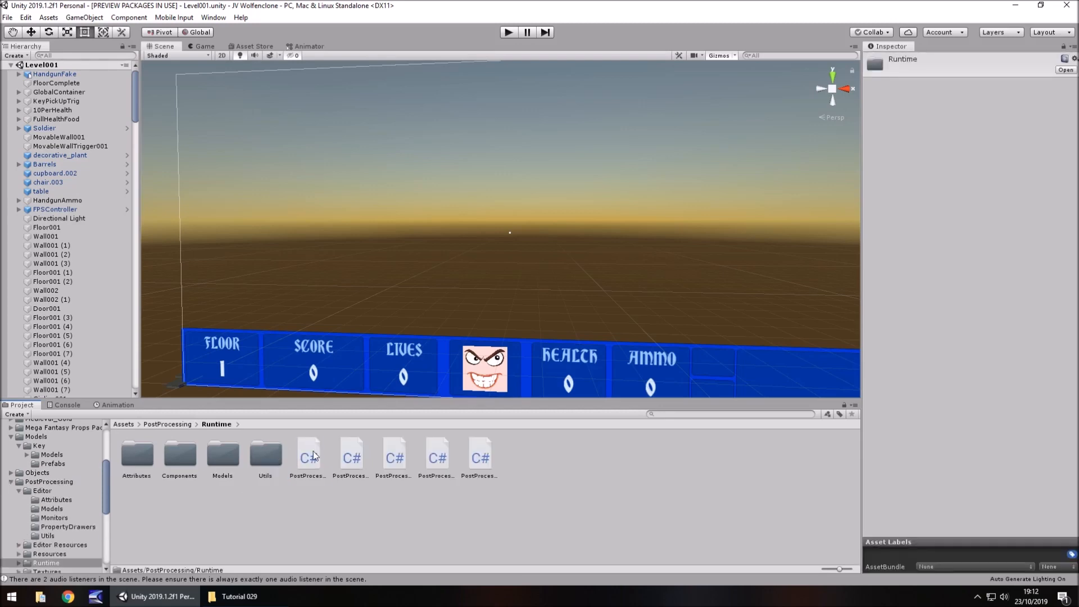
left_click(311, 456)
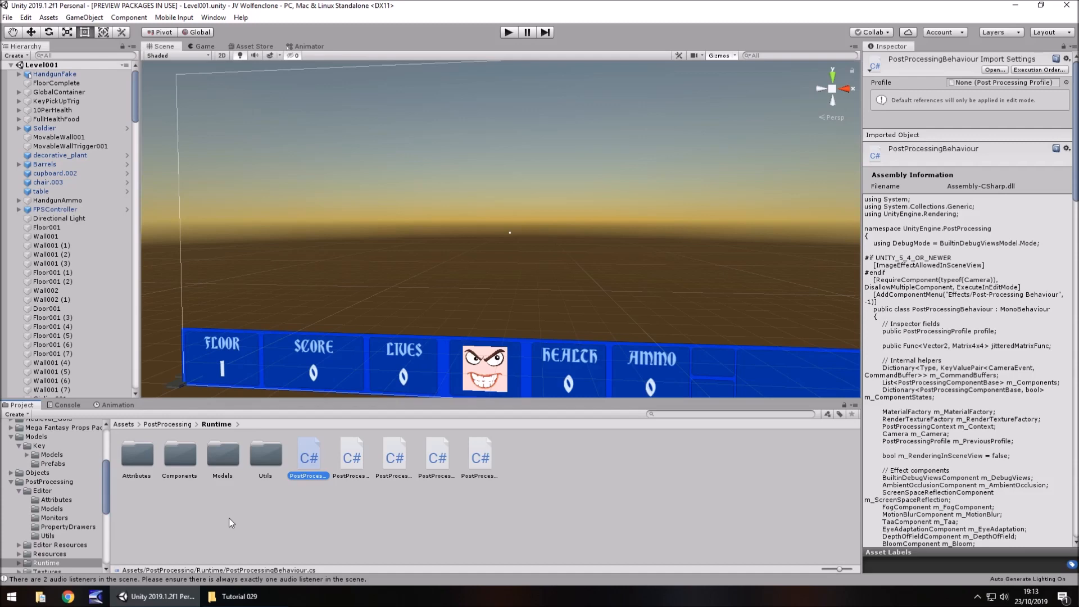
Step: Open the MinDrawer script from PostProcessing/Editor/PropertyDrawers in Visual Studio, examine its UnityEngine.MinAttribute references, and return to Unity
left_click(61, 526)
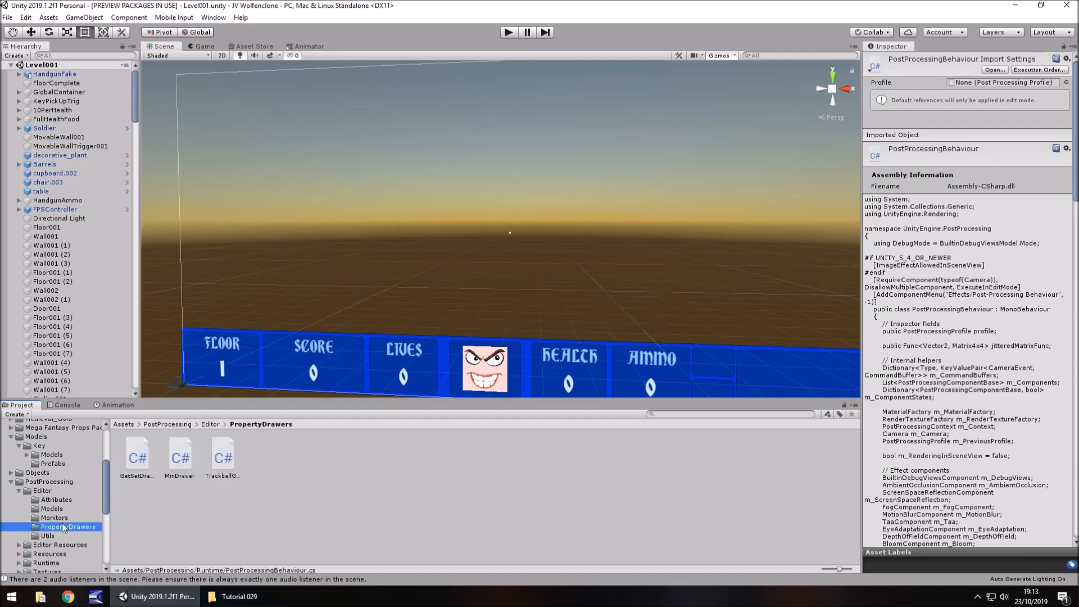
double_click(180, 461)
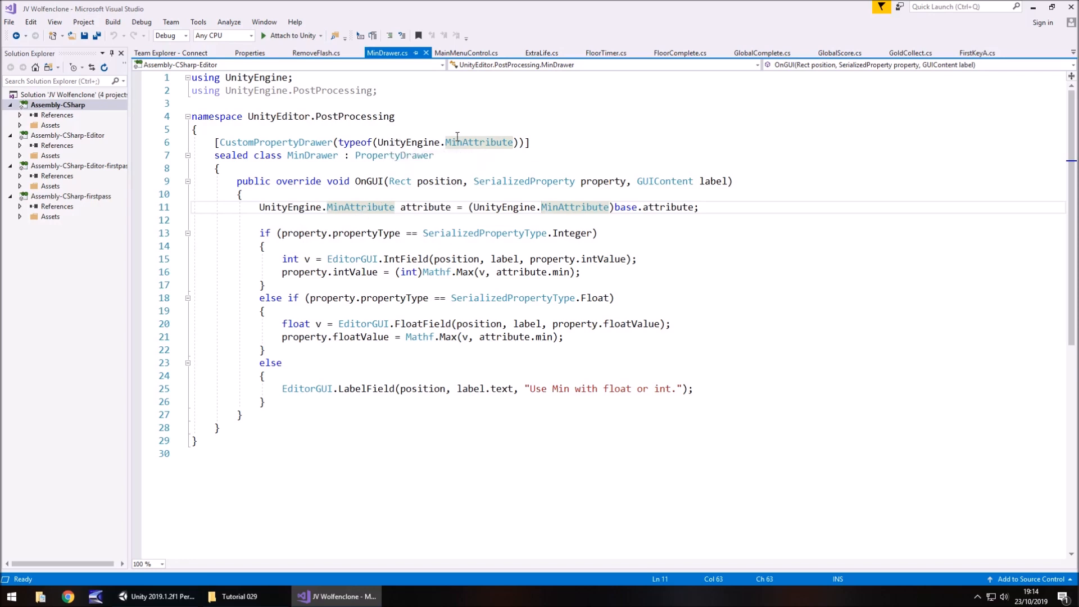
left_click(410, 142)
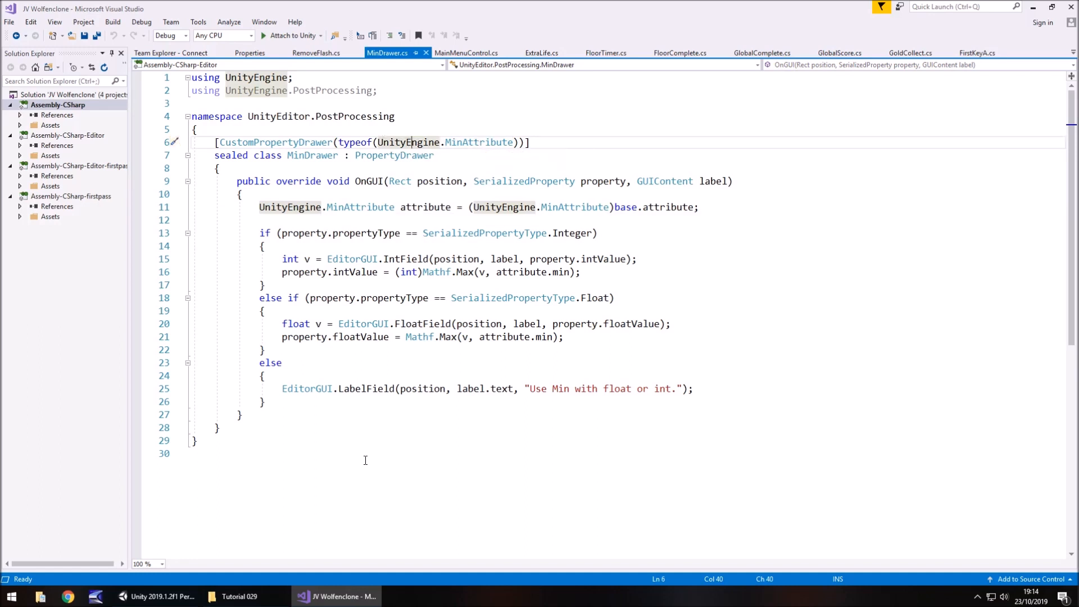
left_click(163, 596)
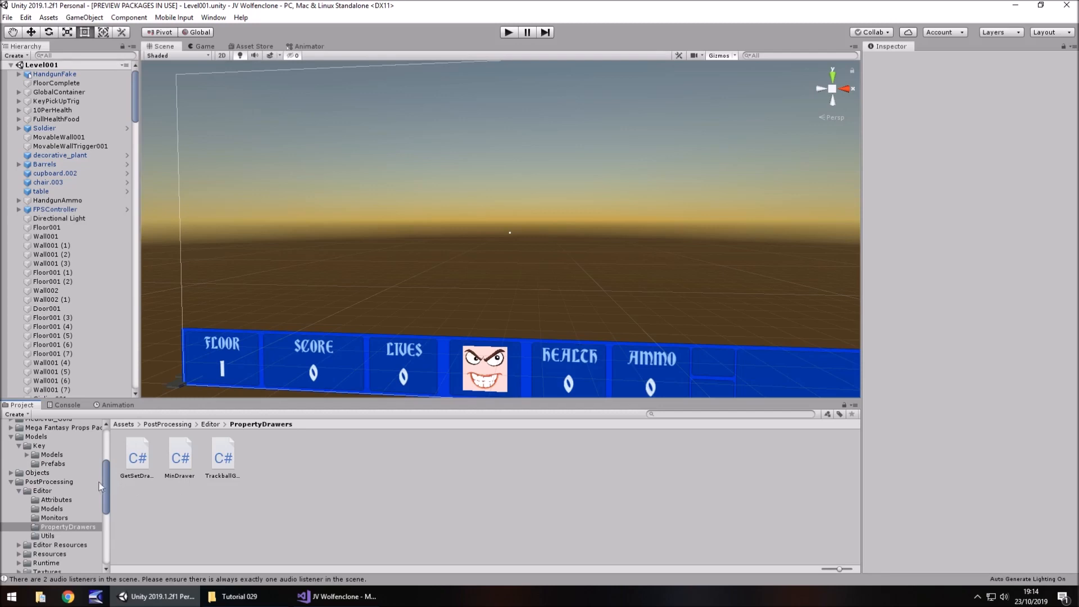
Step: Create a folder named Profiles inside the PostProcessing folder and open it
left_click(19, 491)
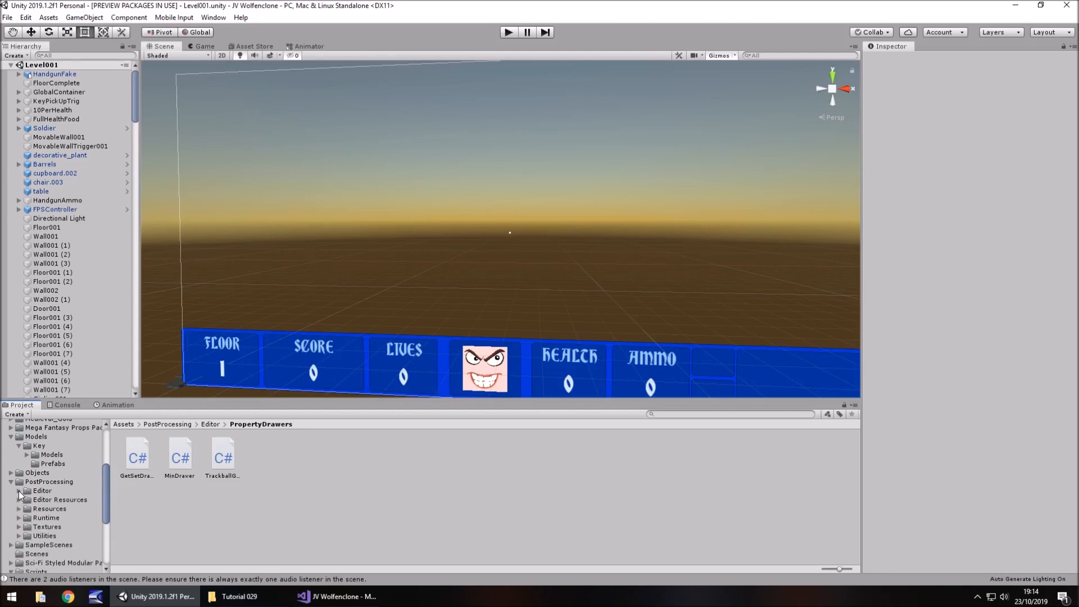
left_click(39, 482)
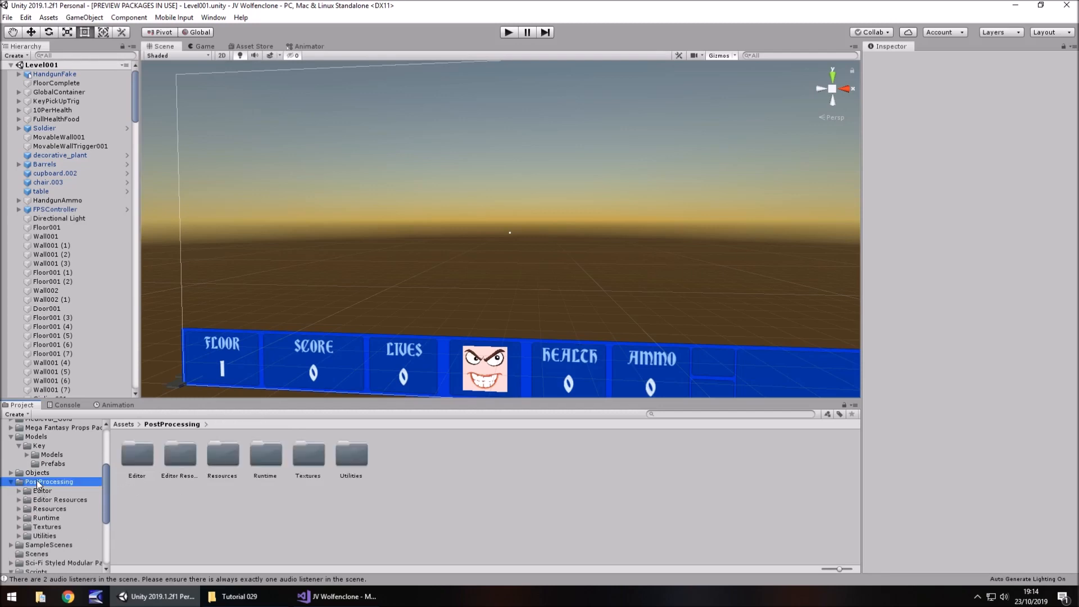
right_click(414, 462)
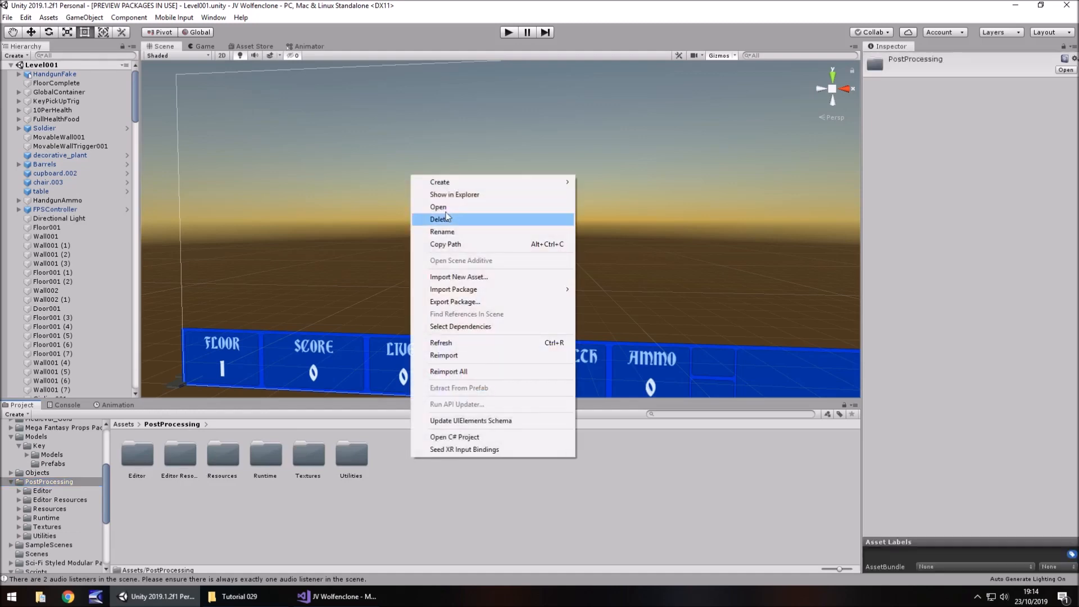
mouse_move(450, 182)
left_click(630, 160)
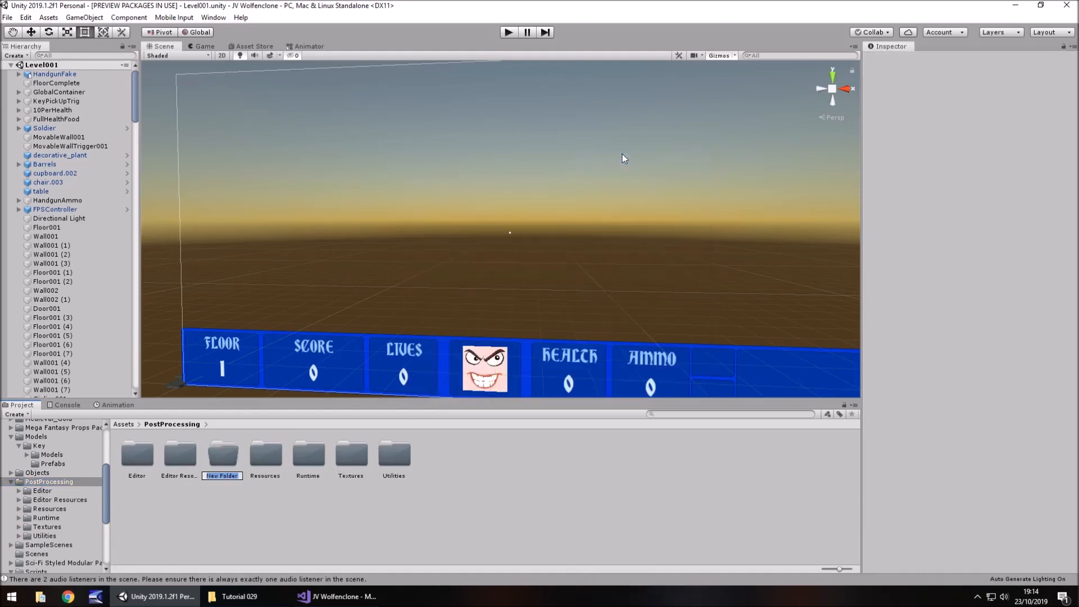
type("Profiles")
key("Return")
key("Return")
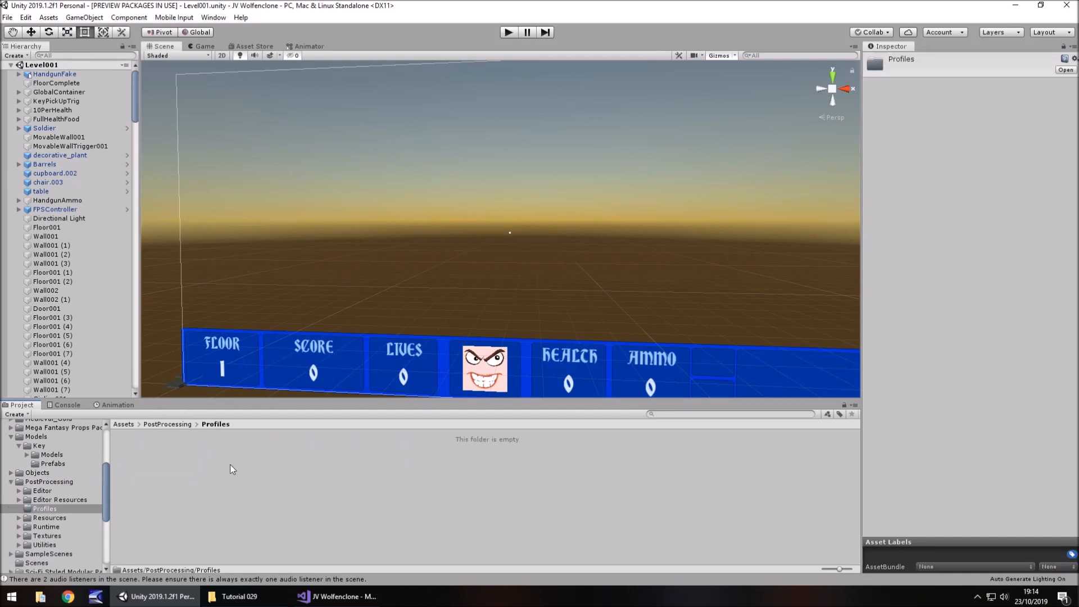
Step: Create a Post-Processing Profile named MainProfile in the Profiles folder
right_click(170, 457)
mouse_move(256, 180)
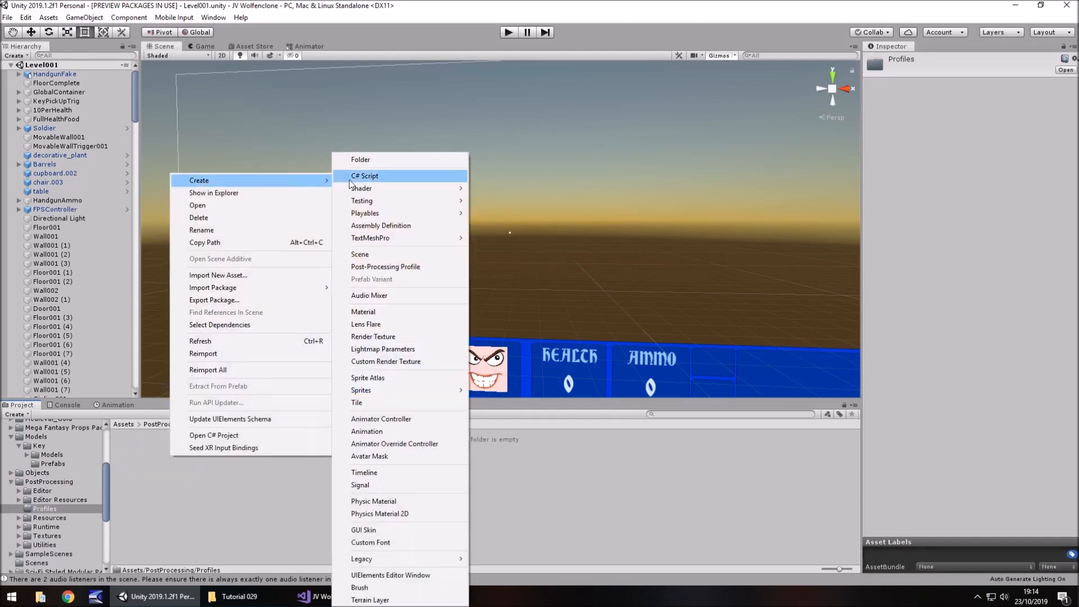
left_click(396, 267)
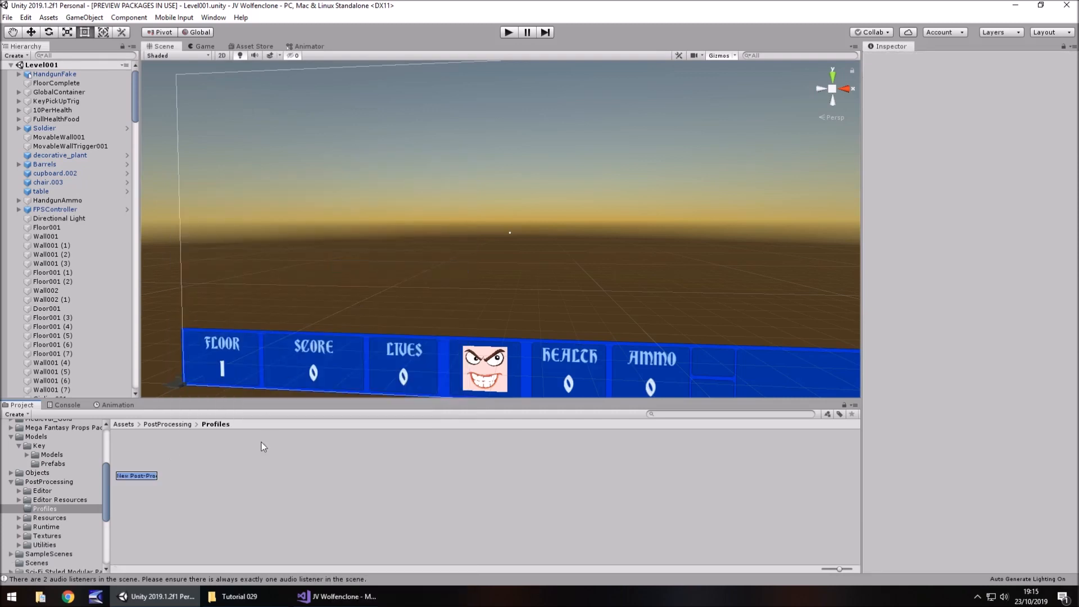
type("MainProfile")
key("Return")
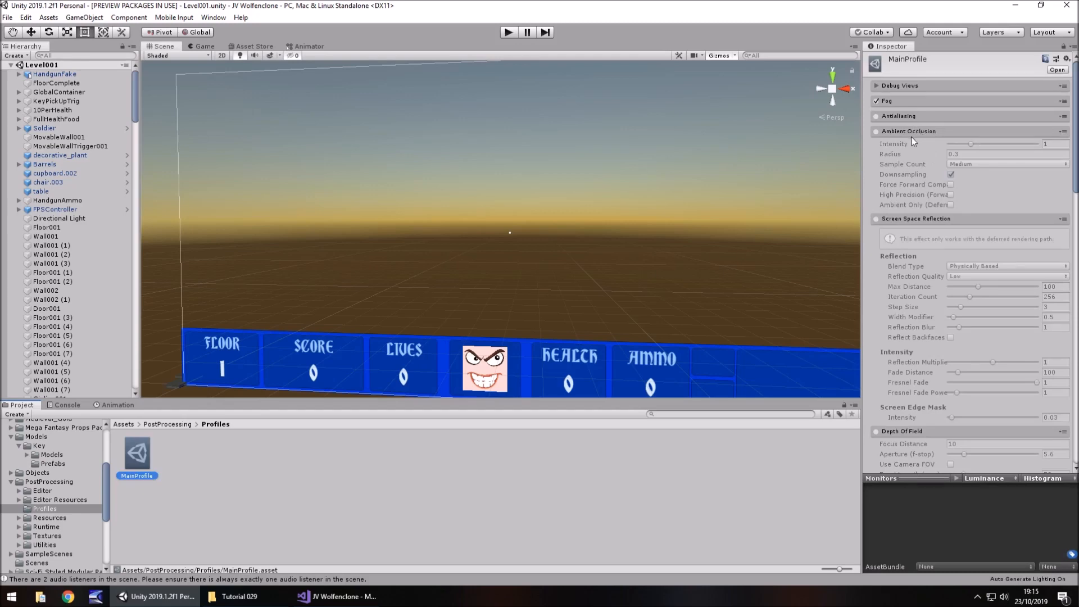
Step: Collapse MainProfile's expanded effect sections: Ambient Occlusion, Screen Space Reflection, Depth Of Field, Bloom, Color Grading and Grain
left_click(907, 132)
left_click(918, 148)
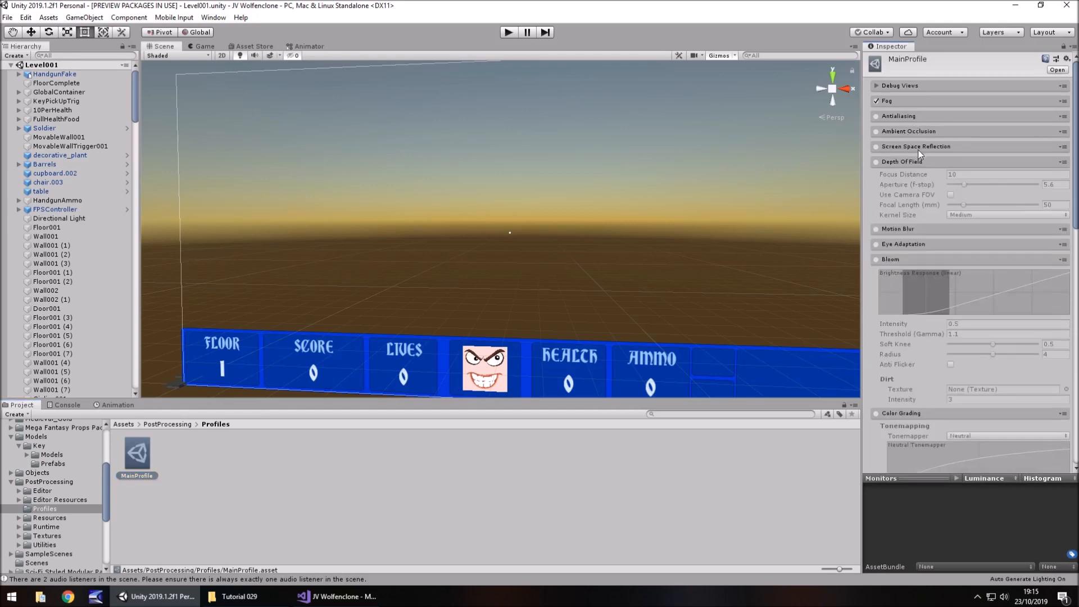
left_click(913, 161)
left_click(897, 207)
left_click(897, 222)
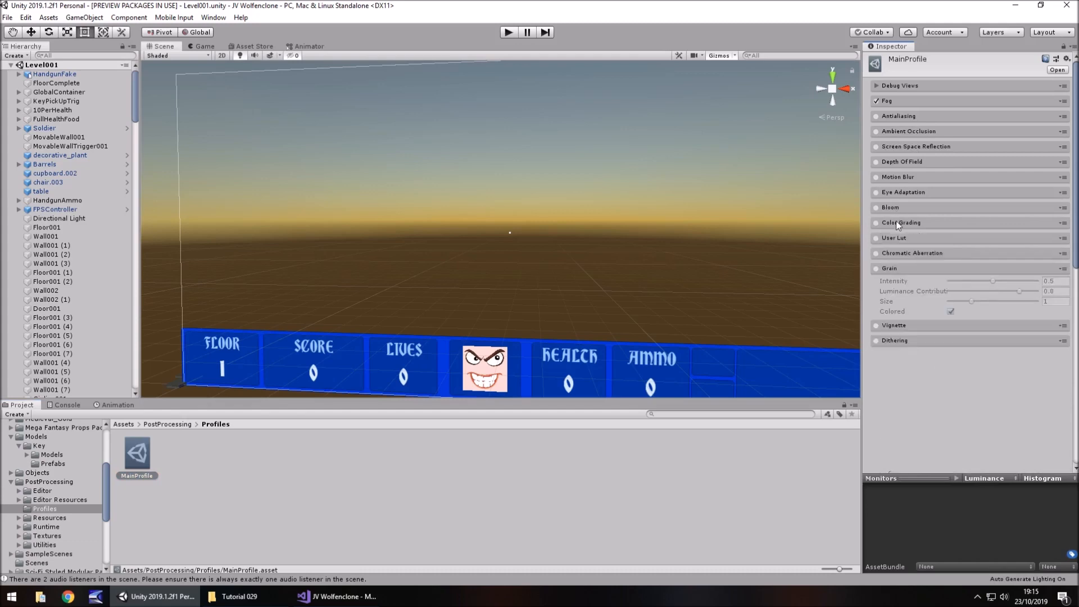
left_click(894, 268)
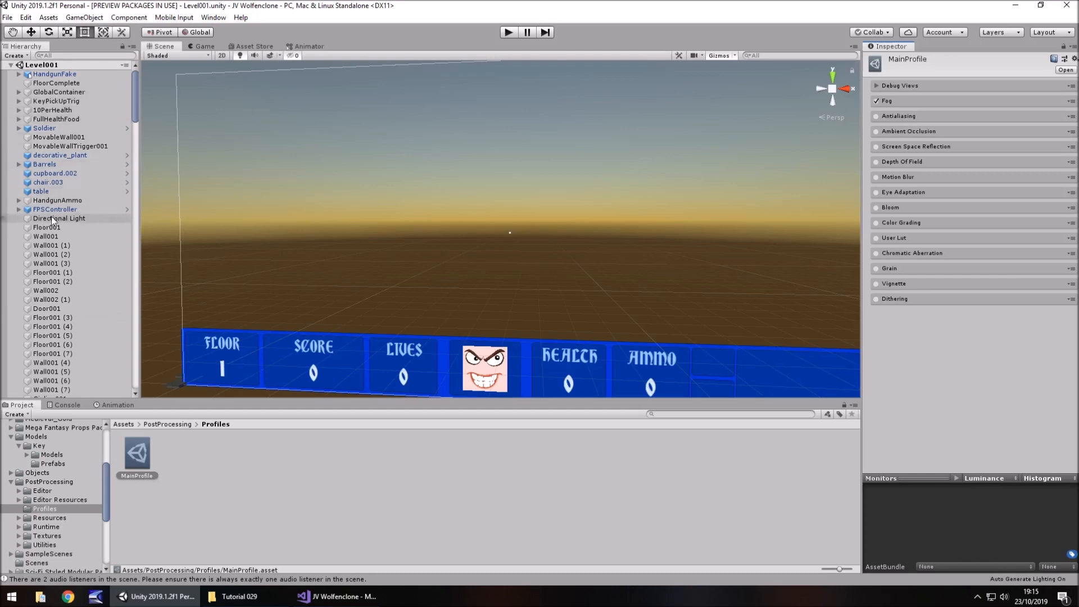
Step: Attach the PostProcessingBehaviour script from the Runtime folder to the FirstPersonCharacter camera under FPSController
left_click(70, 208)
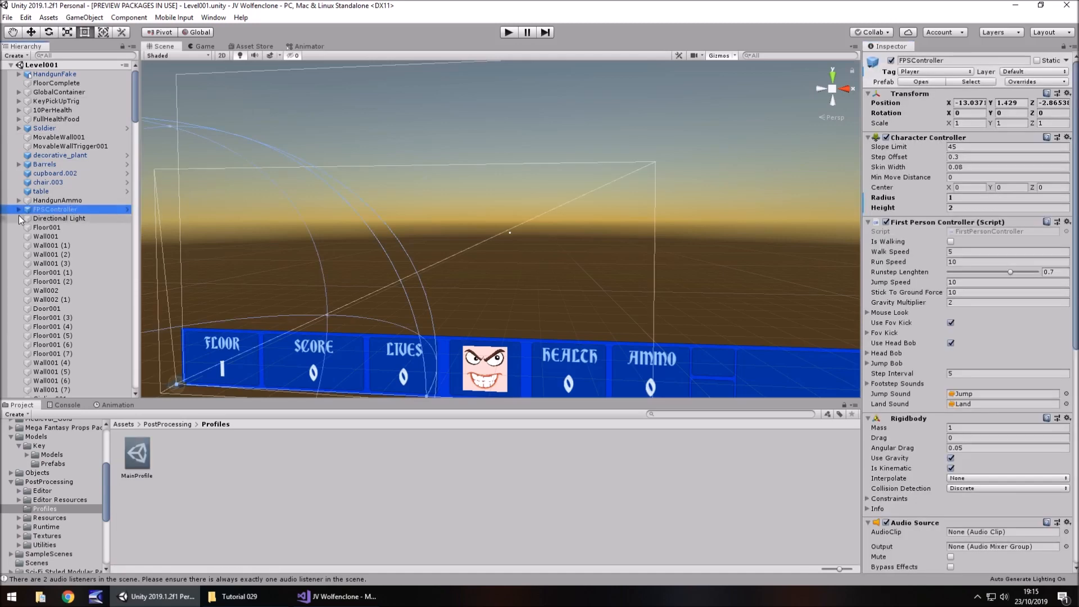
left_click(19, 209)
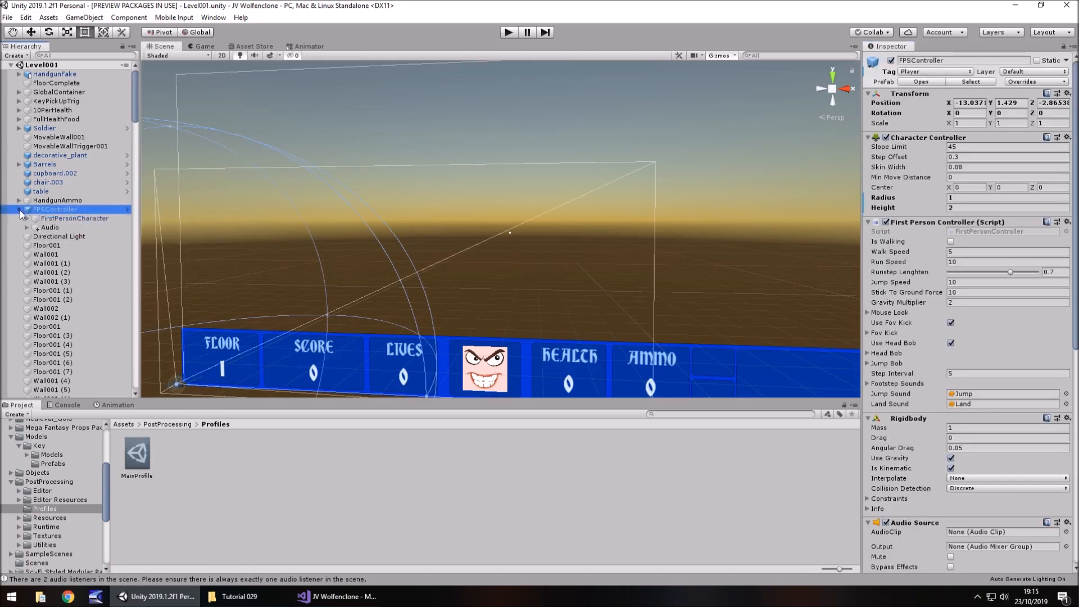
left_click(58, 218)
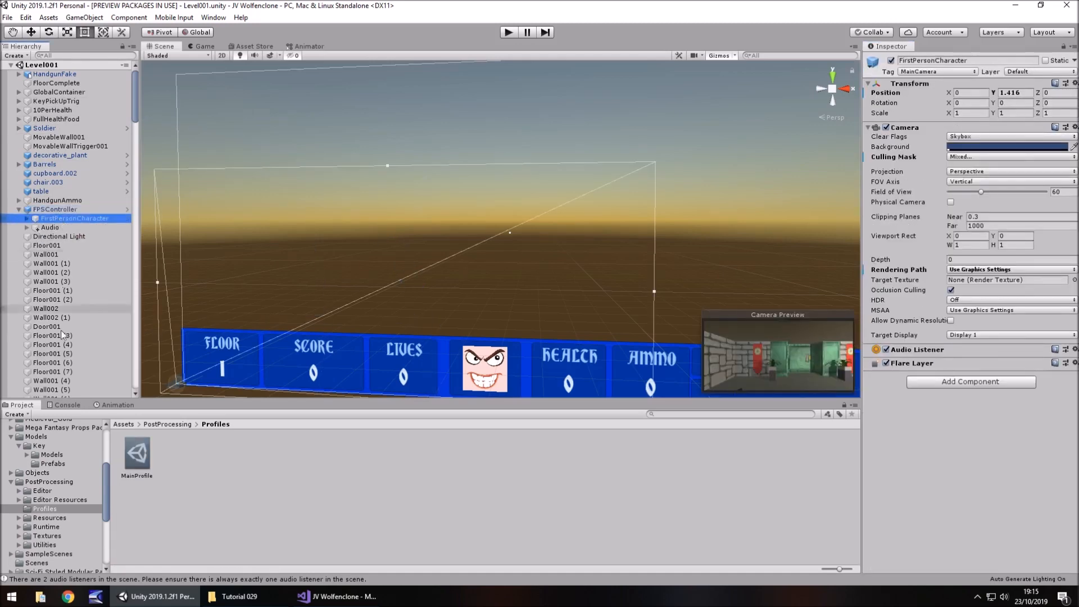
left_click(46, 526)
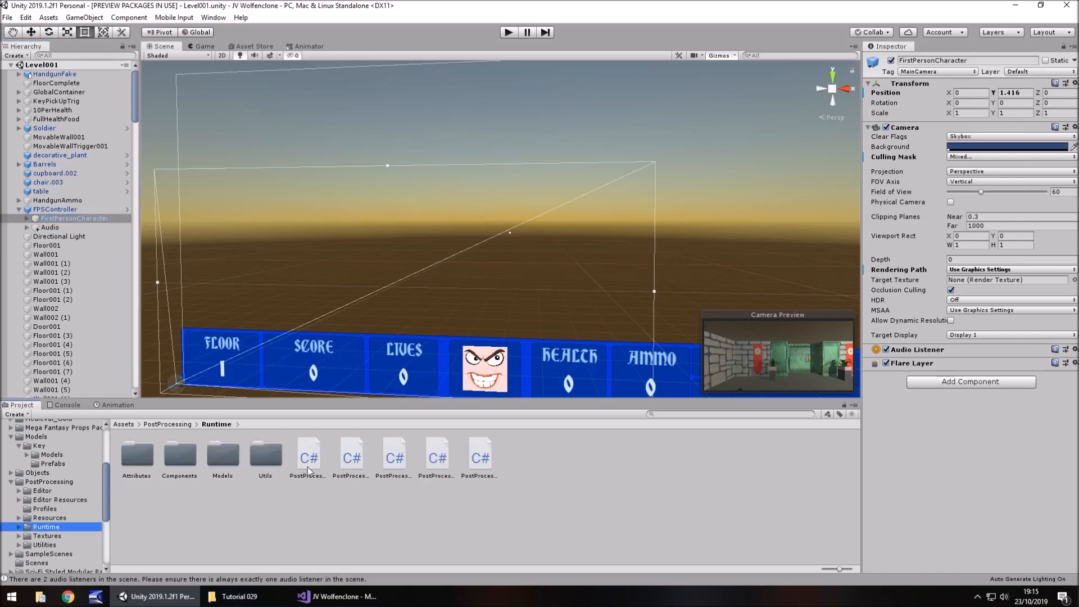
left_click_drag(308, 458, 974, 427)
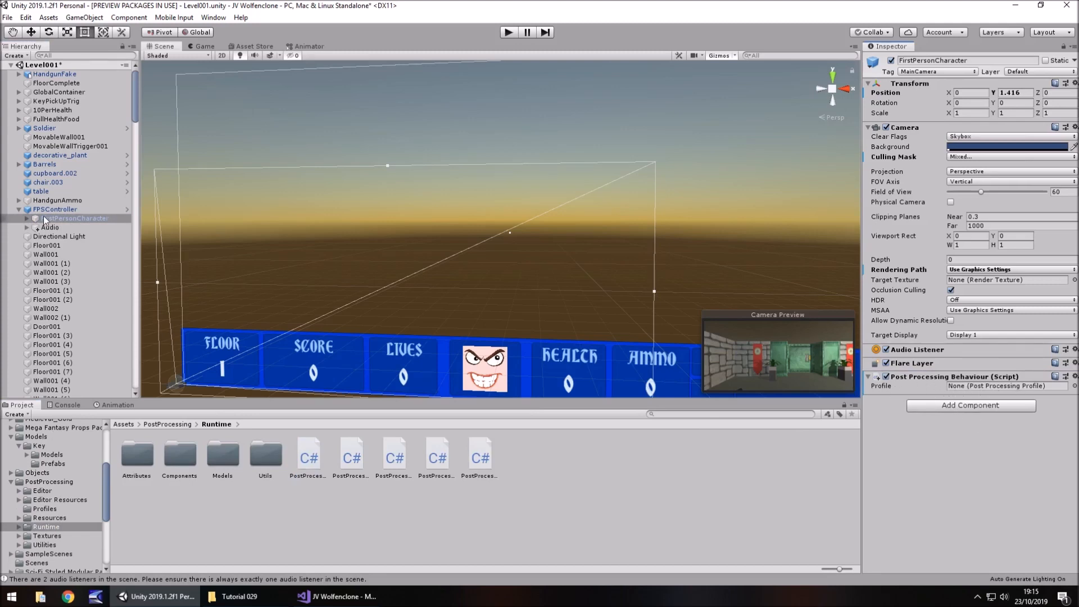
Step: Assign MainProfile as the profile of the FirstPersonCharacter's Post Processing Behaviour
left_click(62, 212)
double_click(61, 212)
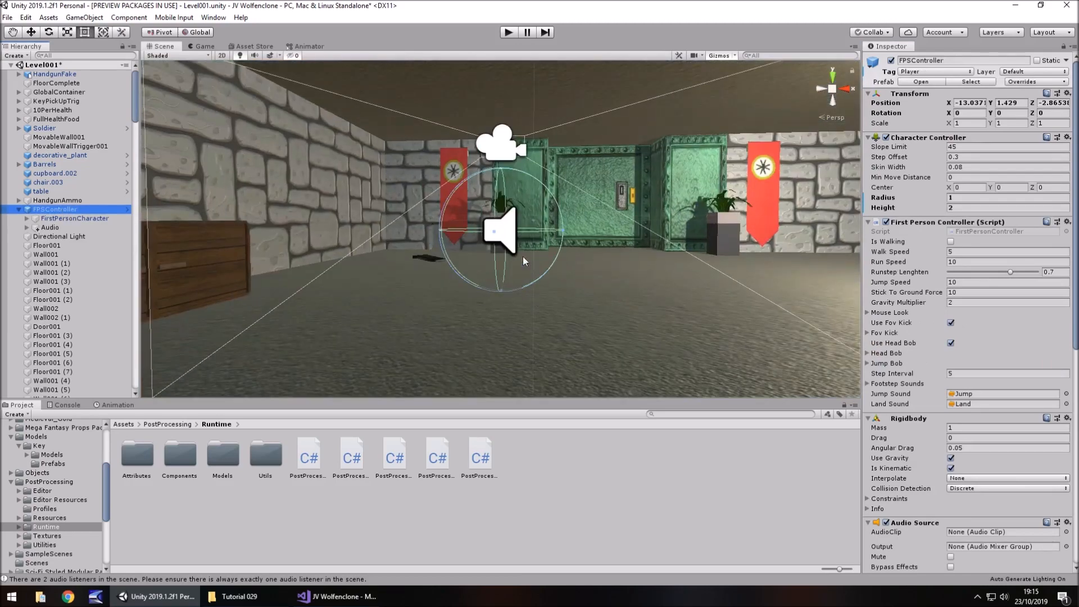
right_click_drag(443, 211, 529, 247)
middle_click_drag(524, 246, 609, 276)
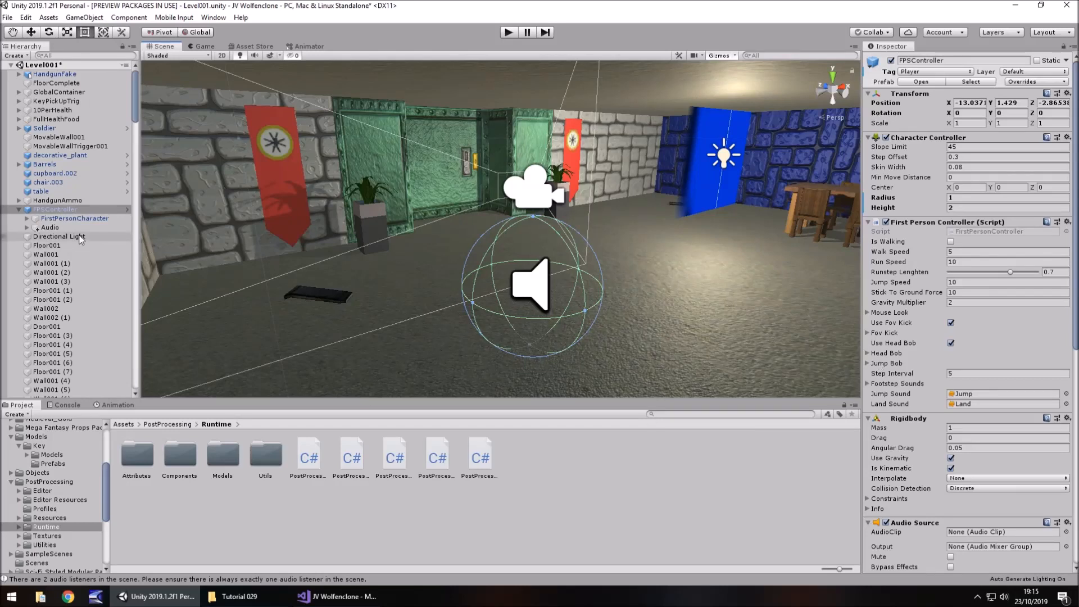
left_click(79, 218)
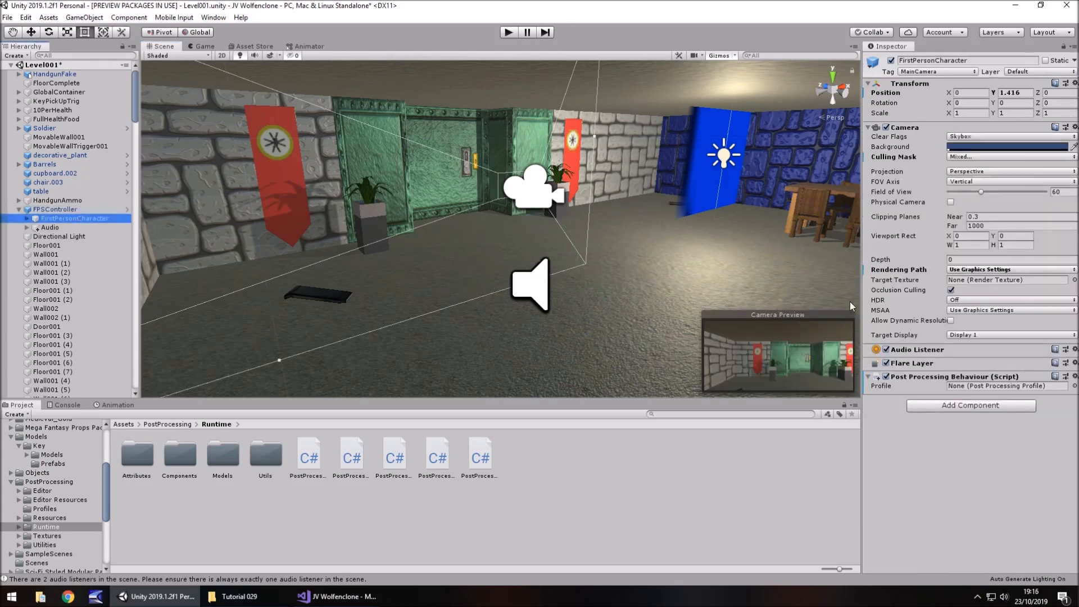
left_click(1075, 386)
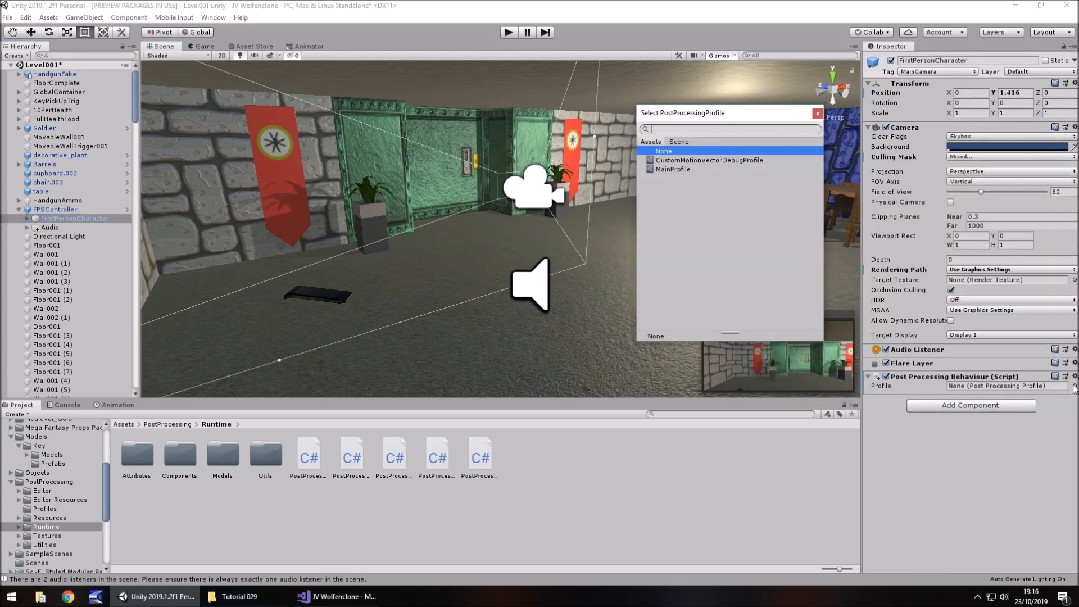
left_click(669, 169)
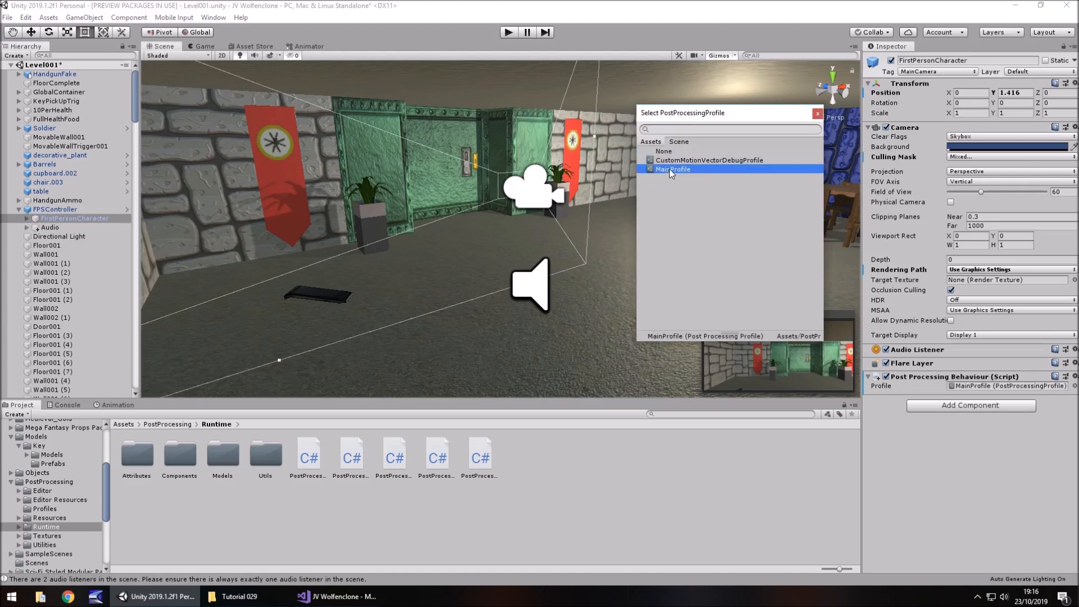
left_click(817, 114)
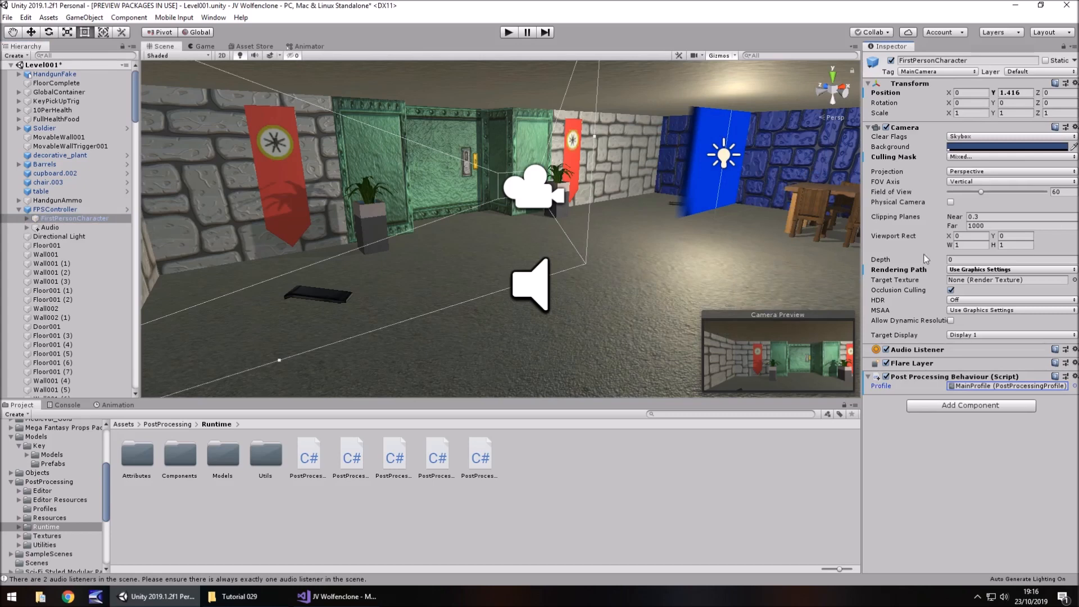
Step: Set the FirstPersonCharacter camera's rendering path to Deferred and turn its MSAA off
left_click(981, 272)
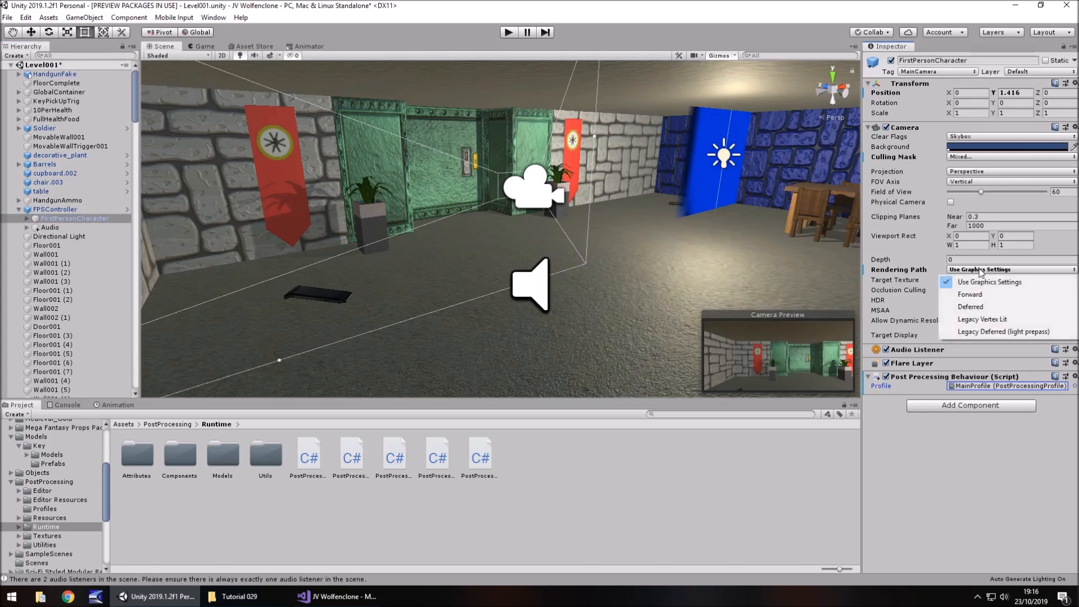
left_click(975, 307)
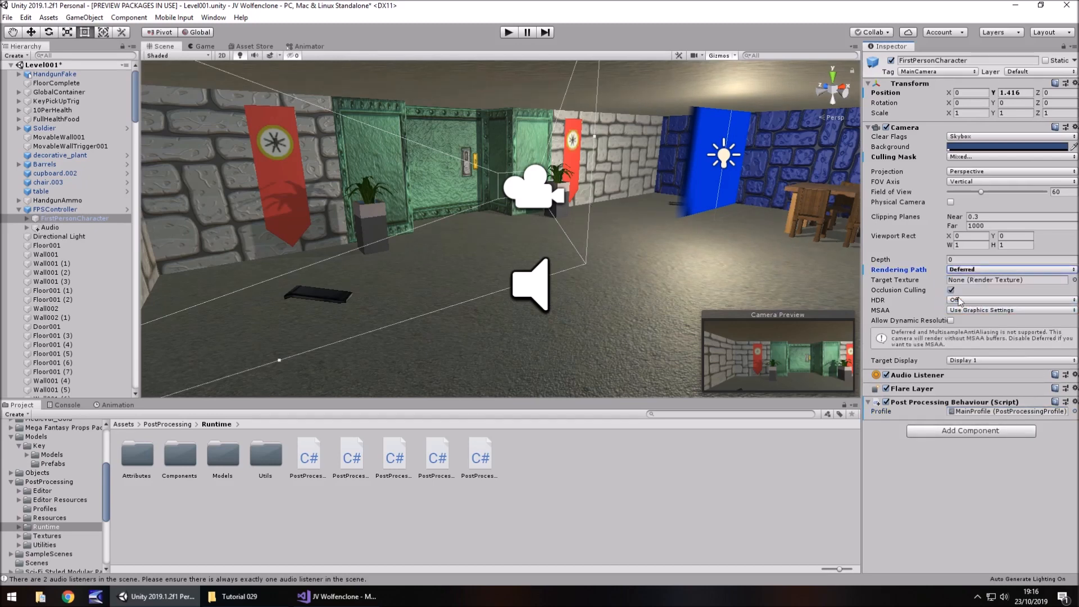
left_click(989, 310)
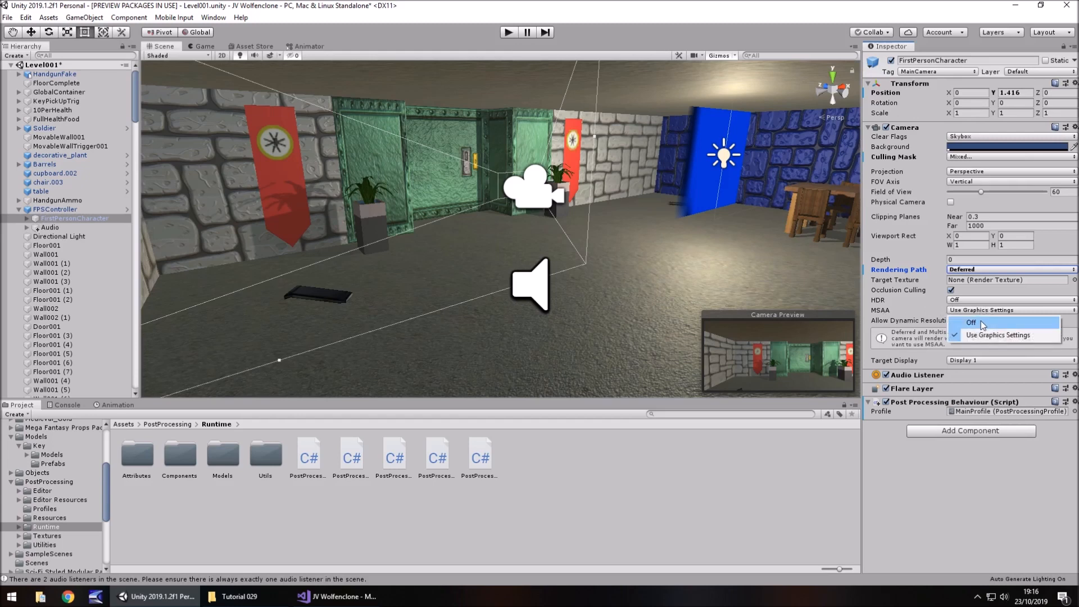
left_click(980, 322)
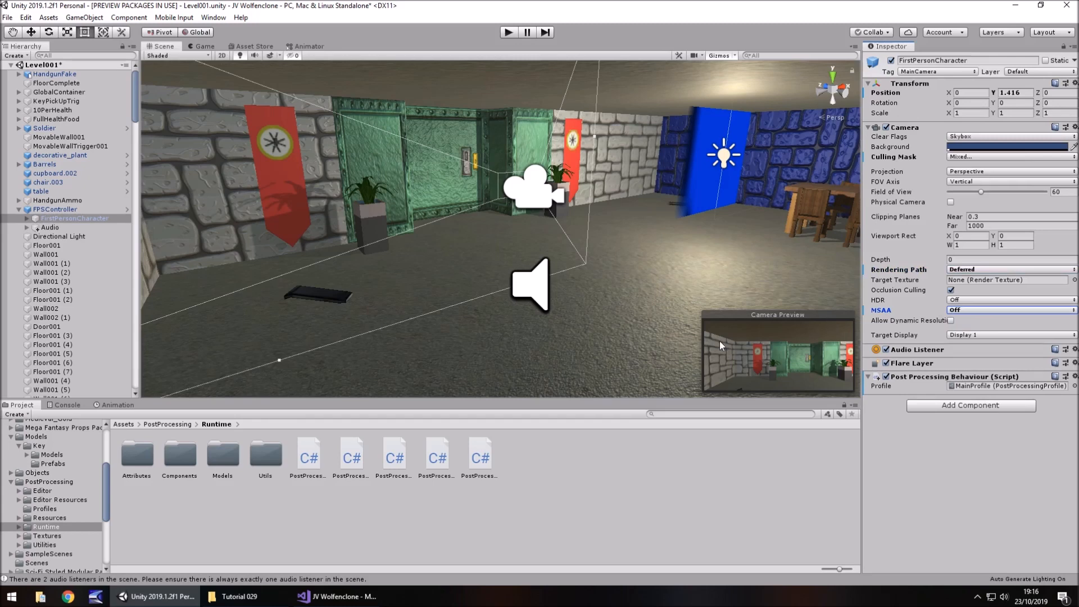
Step: Open MainProfile from the Profiles folder for editing and examine its Fog settings
left_click(972, 386)
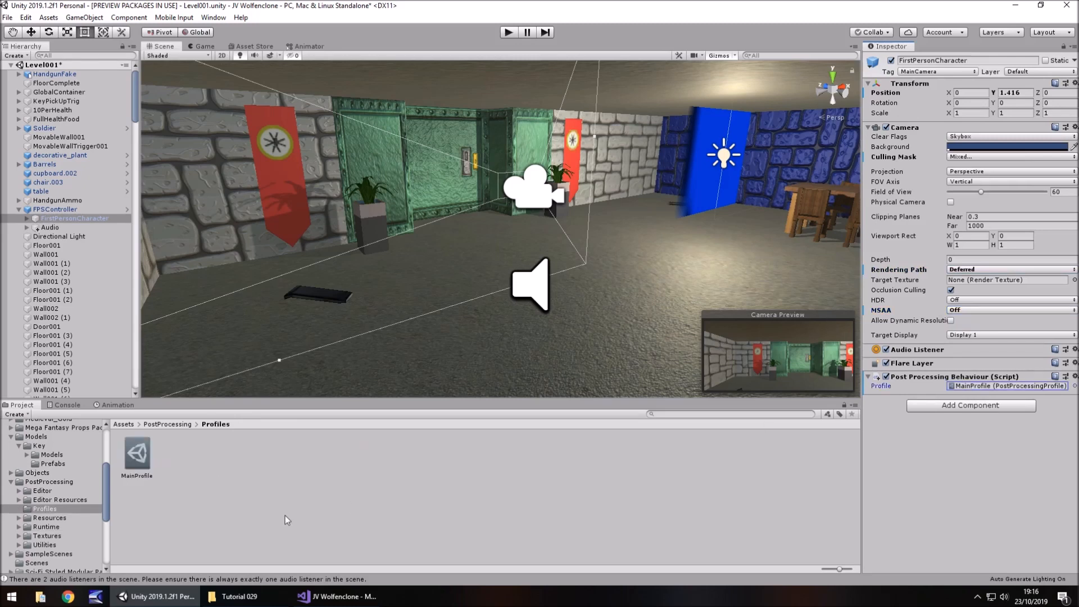
left_click(136, 456)
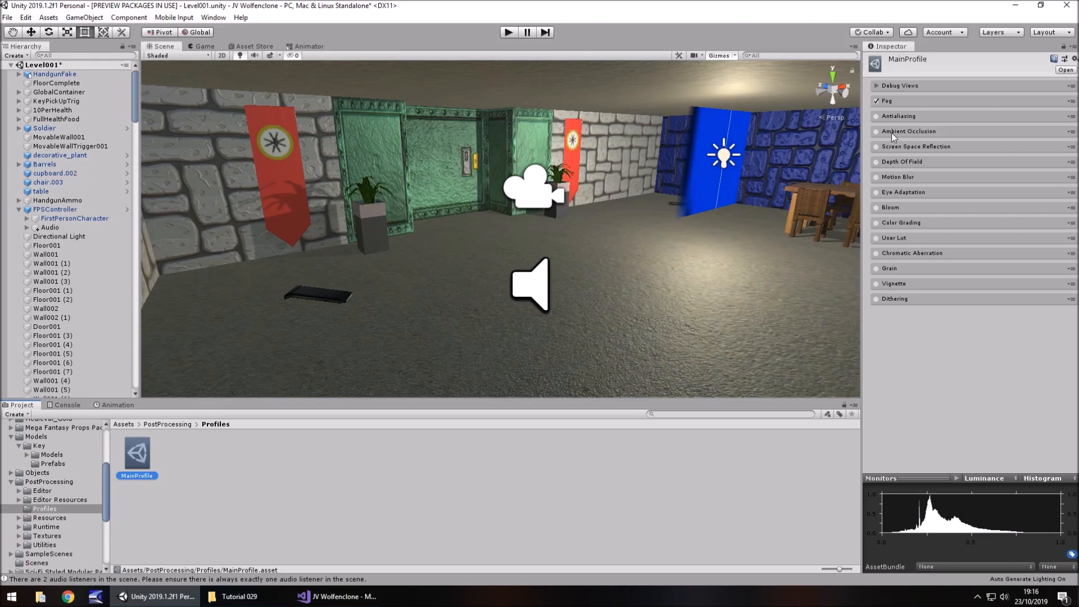
left_click(896, 100)
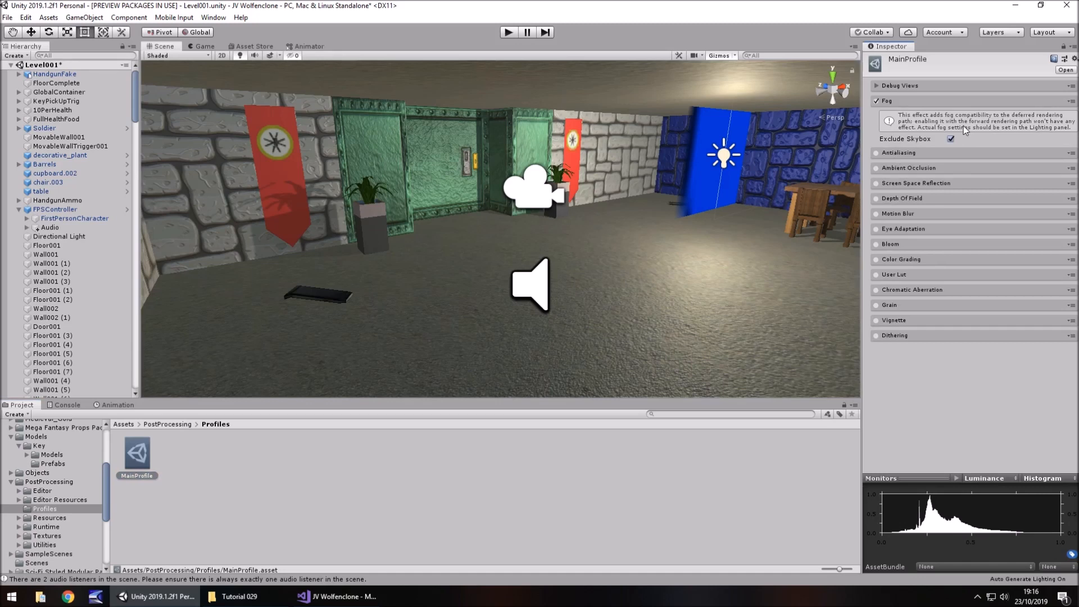
left_click(888, 102)
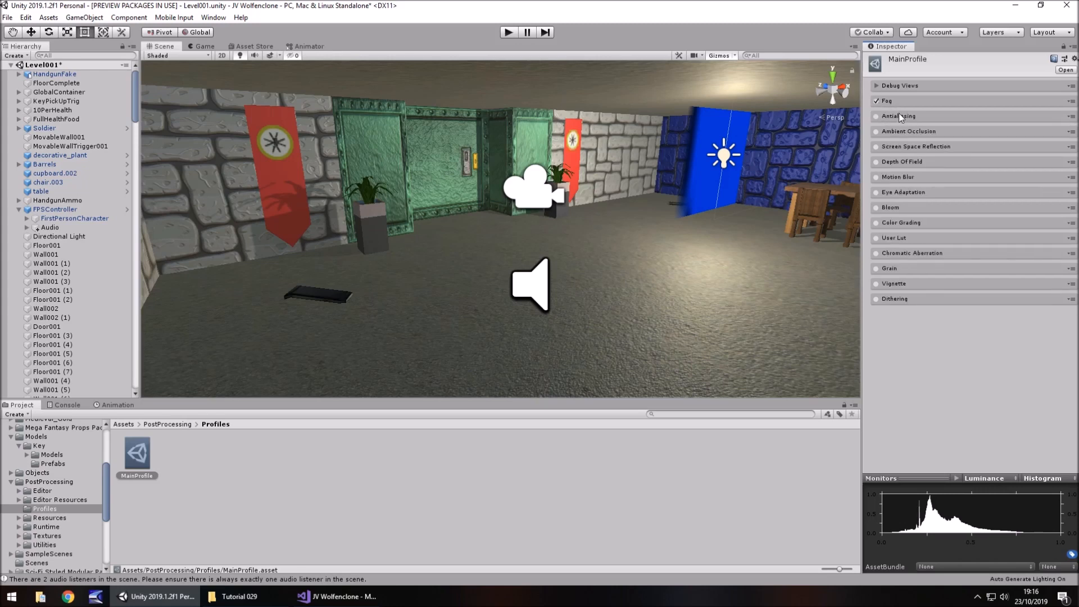
Step: Enable Antialiasing in MainProfile with the Fast Approximate Anti-aliasing method and the Default preset
left_click(896, 116)
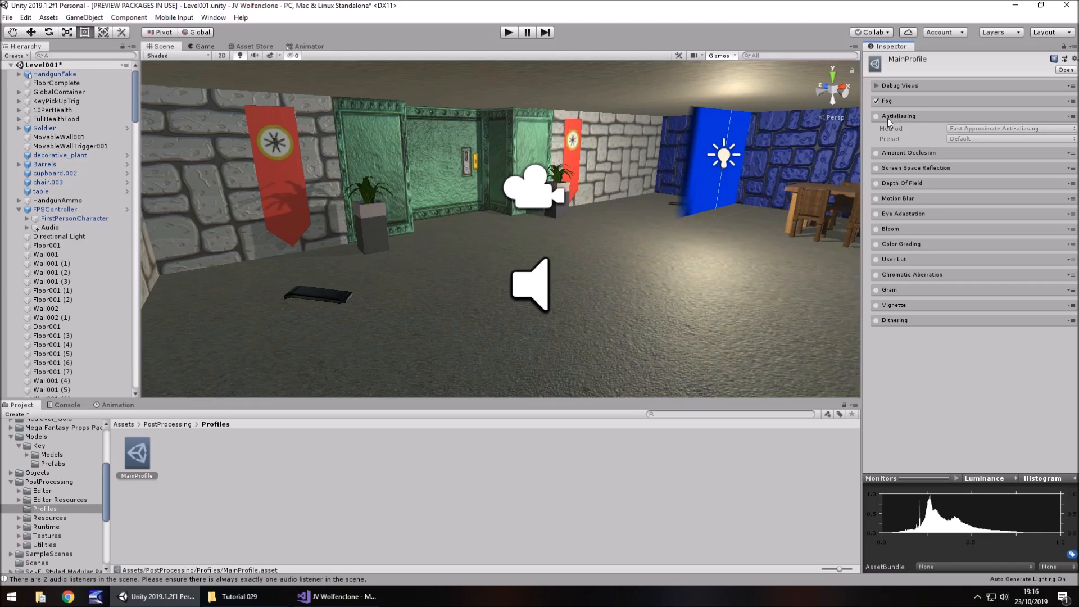
left_click(875, 116)
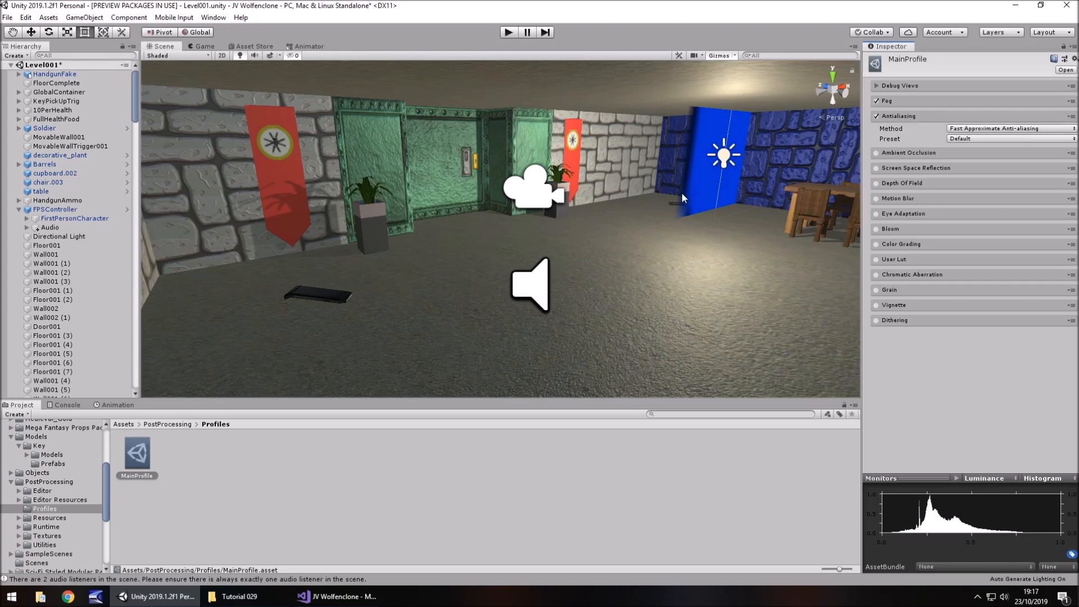
left_click(966, 128)
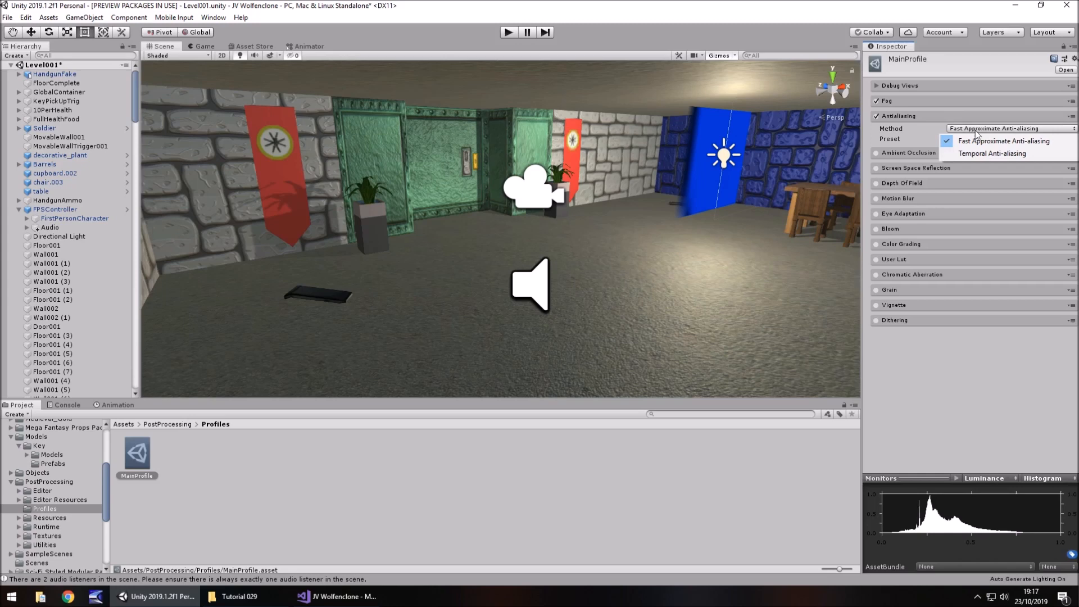
left_click(1000, 405)
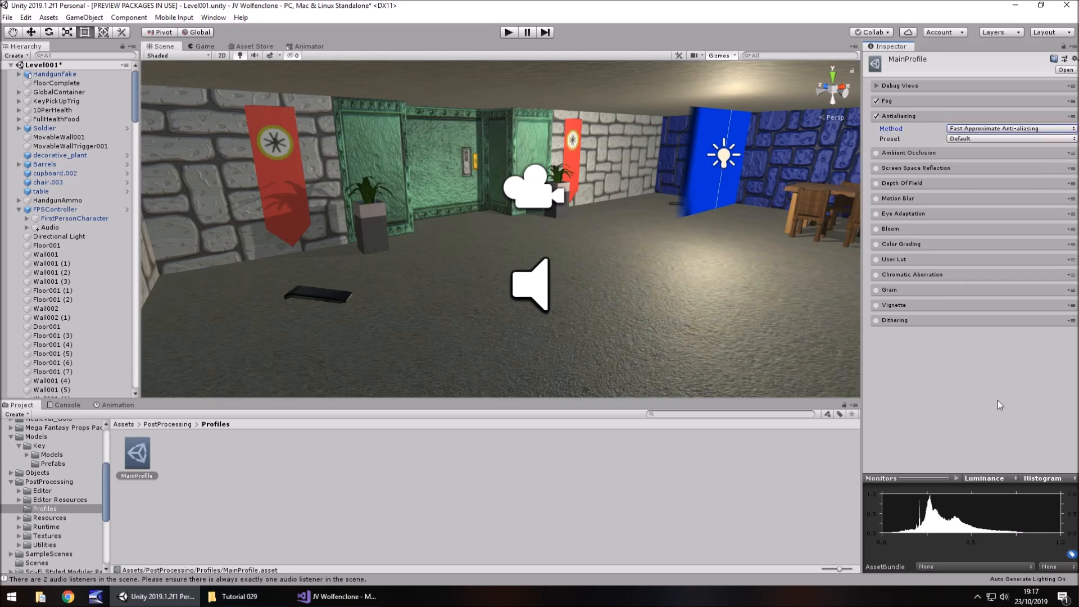
left_click(962, 140)
left_click(991, 189)
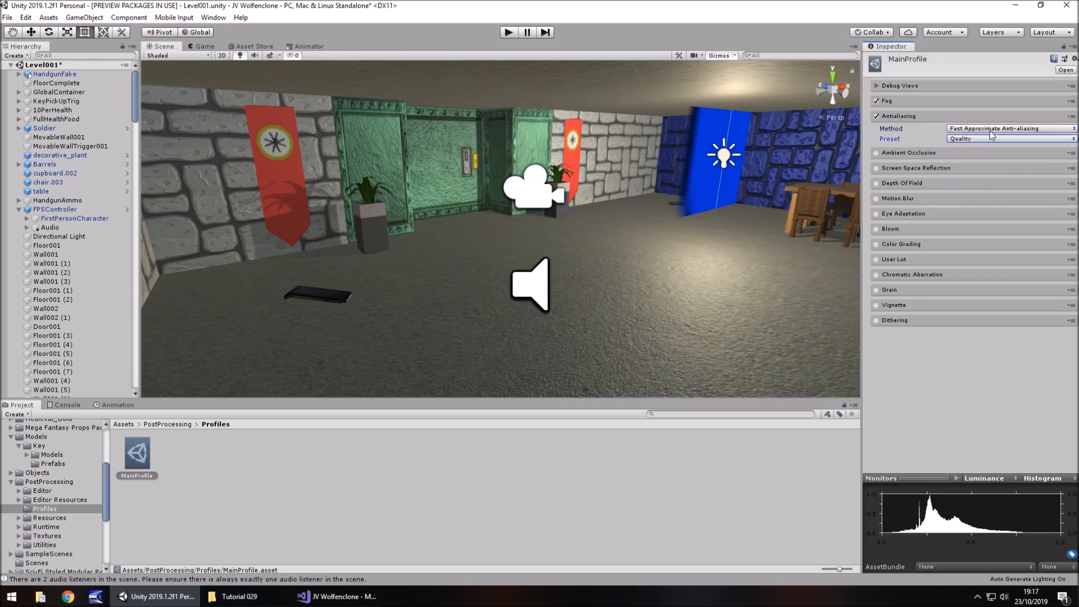
left_click(992, 138)
left_click(991, 178)
left_click(900, 116)
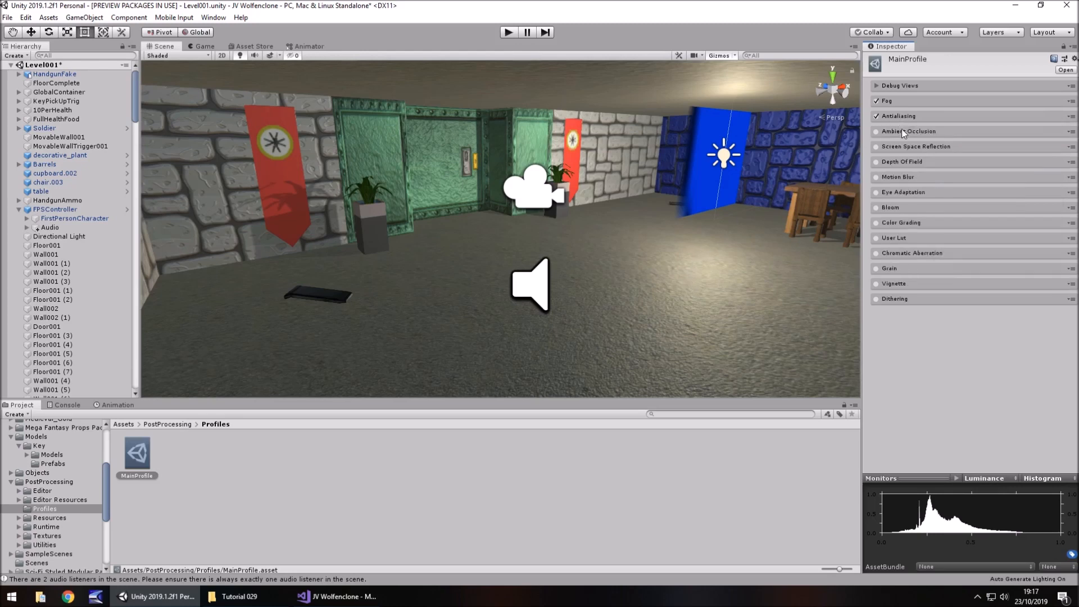
Step: Enable Ambient Occlusion in MainProfile with an intensity of 4 and a radius of 1.2
left_click(906, 132)
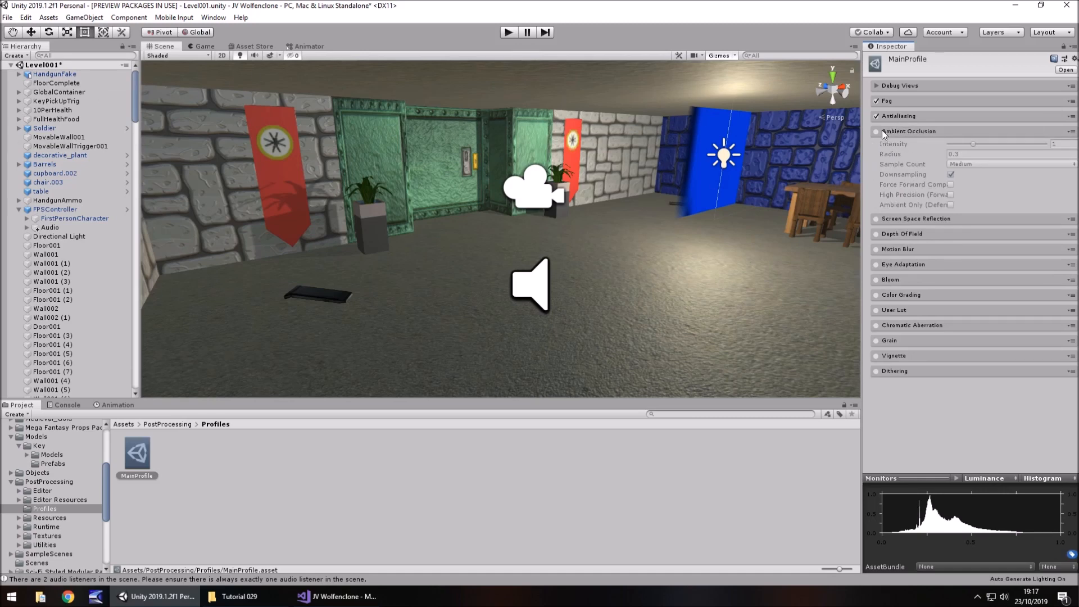
left_click(877, 132)
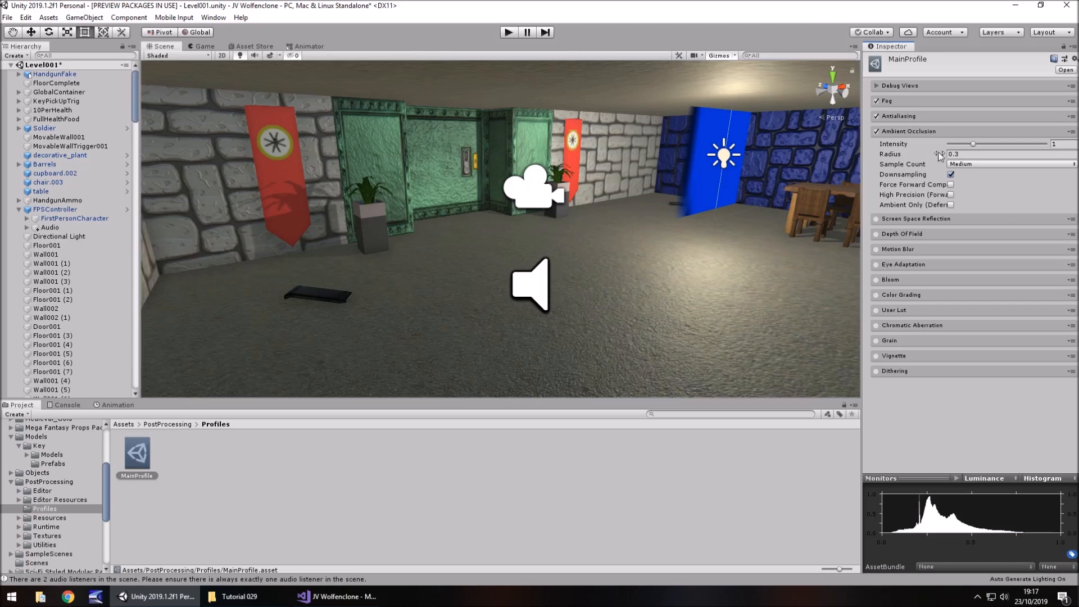
left_click_drag(998, 145, 1047, 145)
left_click_drag(906, 154, 916, 153)
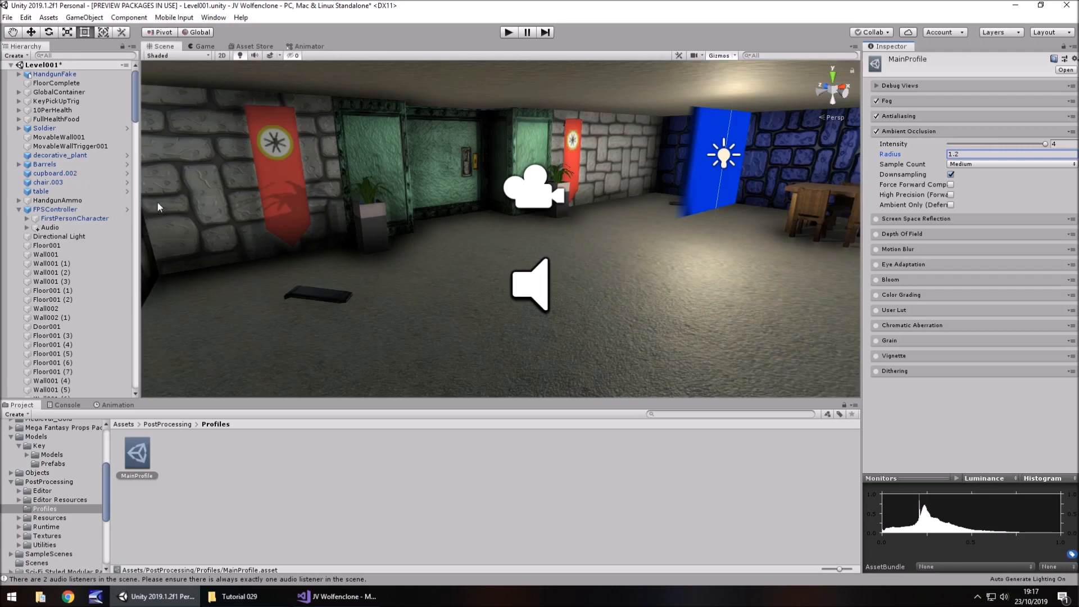
Step: Filter the scene objects by "light" and set the Directional Light's render mode to Important
left_click(71, 55)
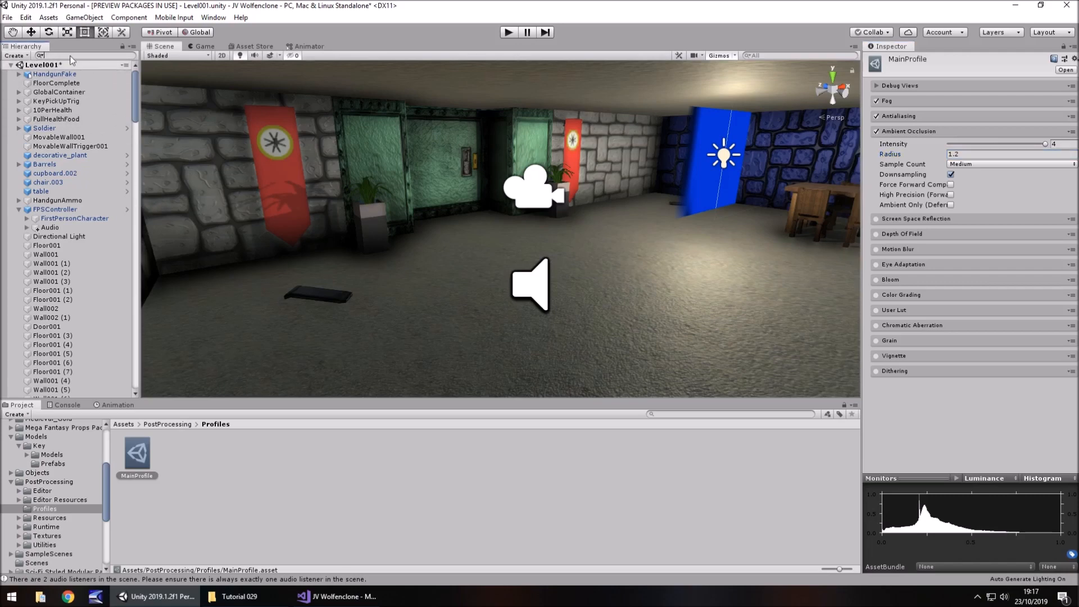
type("light")
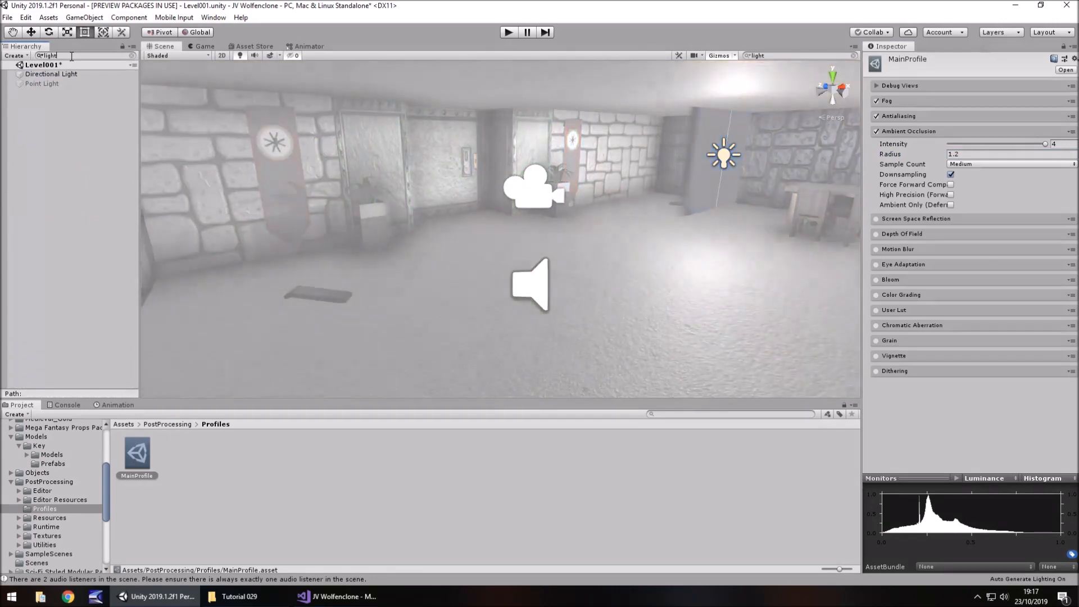
left_click(63, 73)
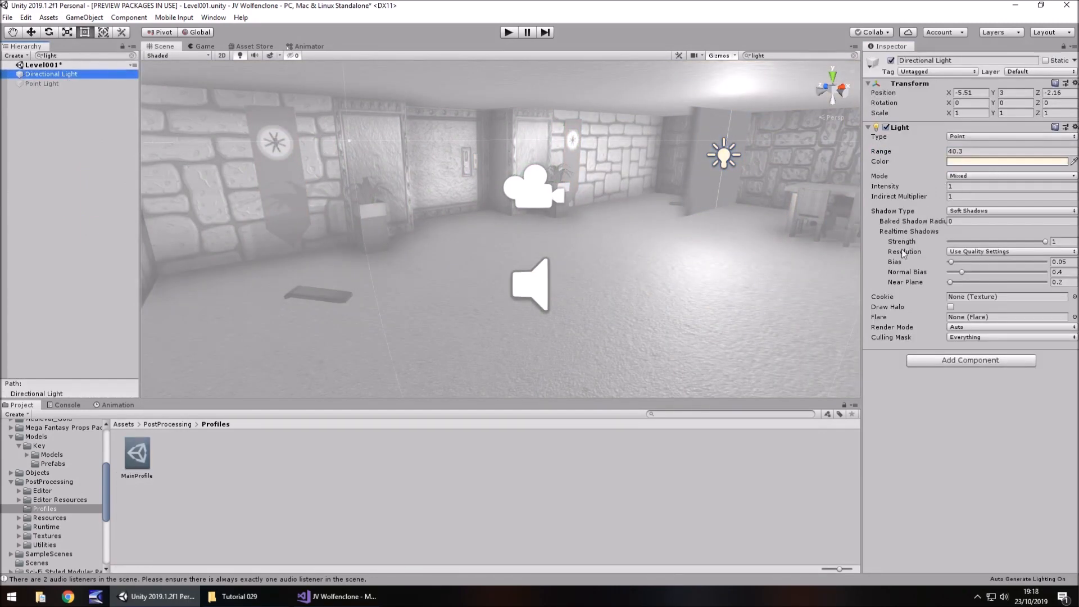
left_click(972, 328)
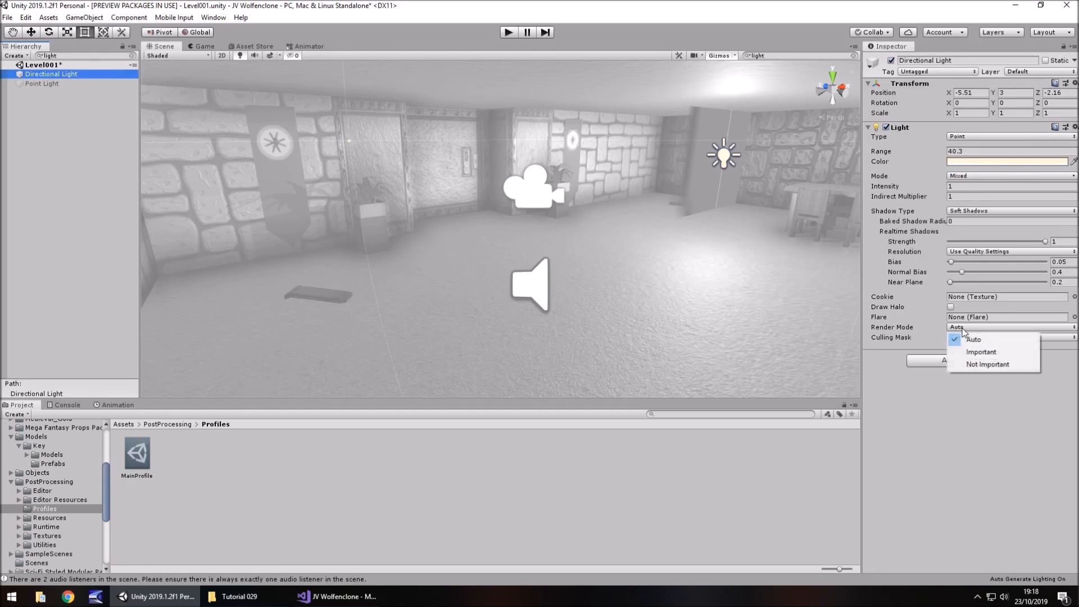
left_click(980, 352)
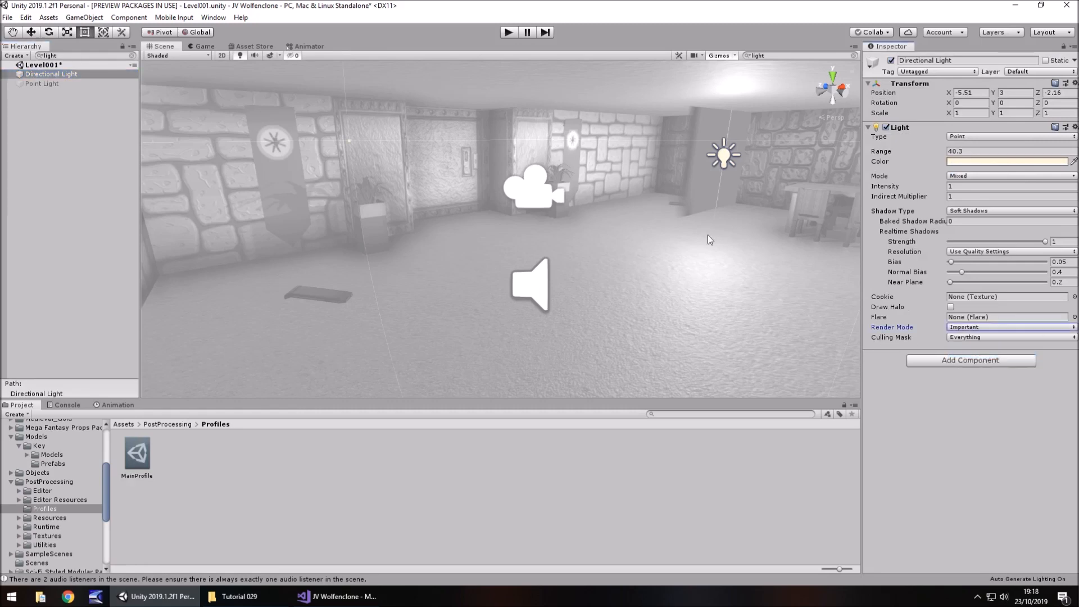
Step: Set the Point Light's render mode to Important and clear the object filter
left_click(40, 83)
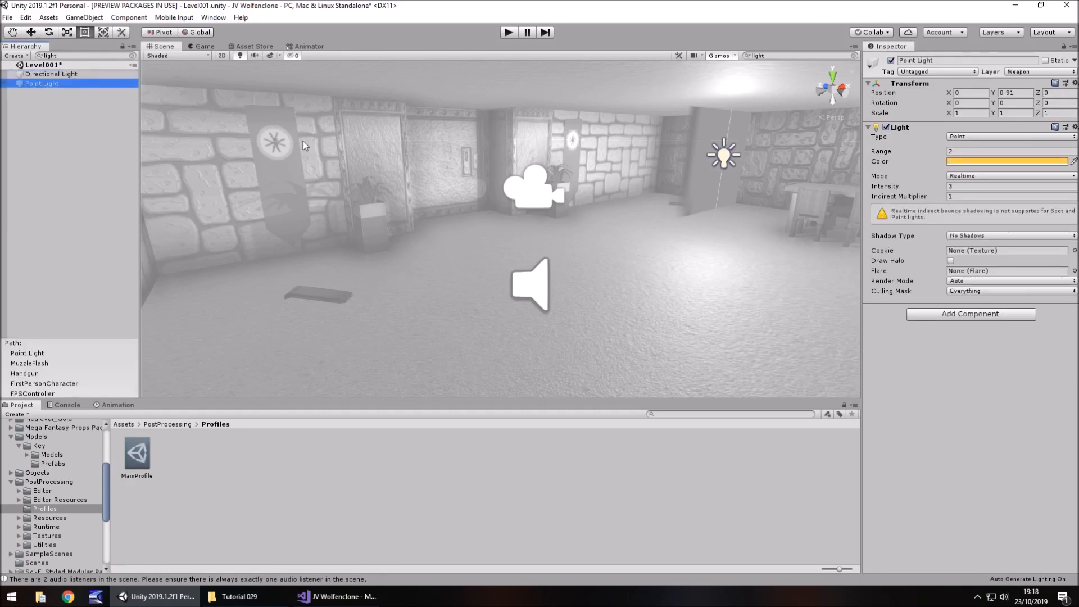
left_click(984, 283)
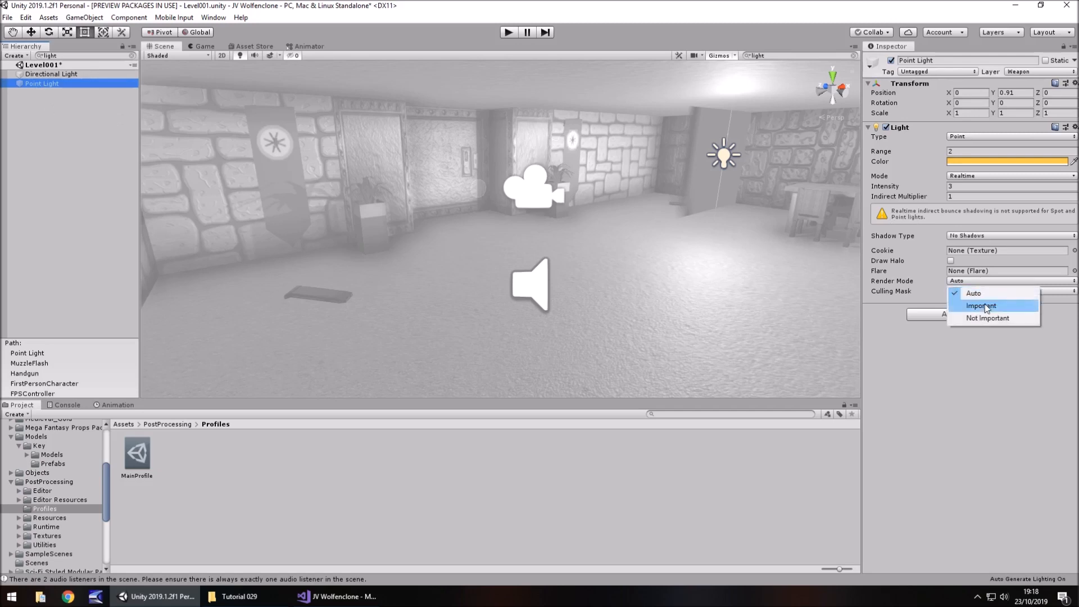
left_click(989, 305)
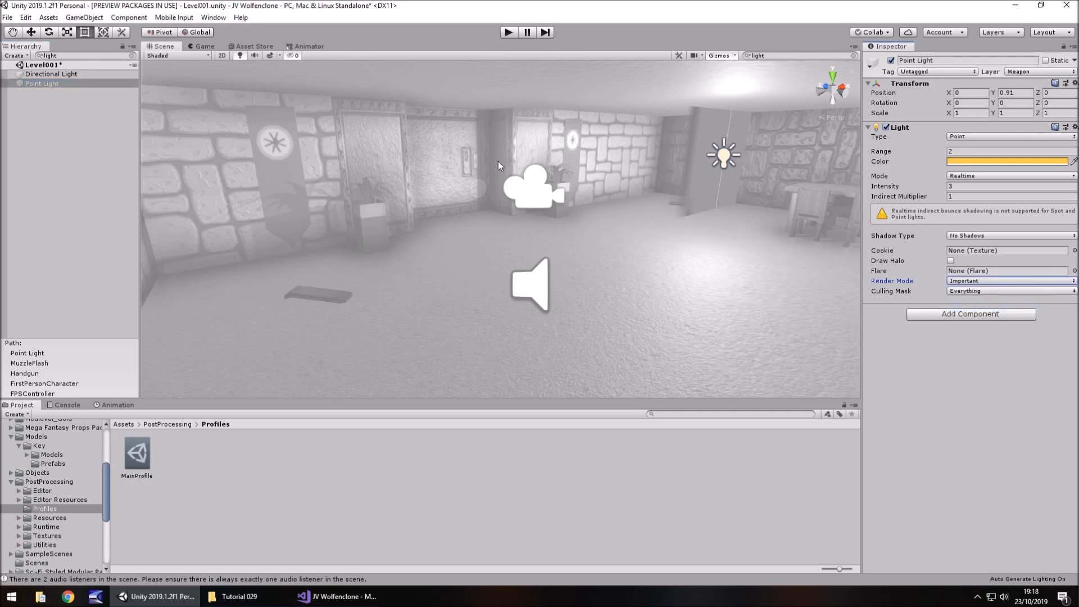
left_click(132, 56)
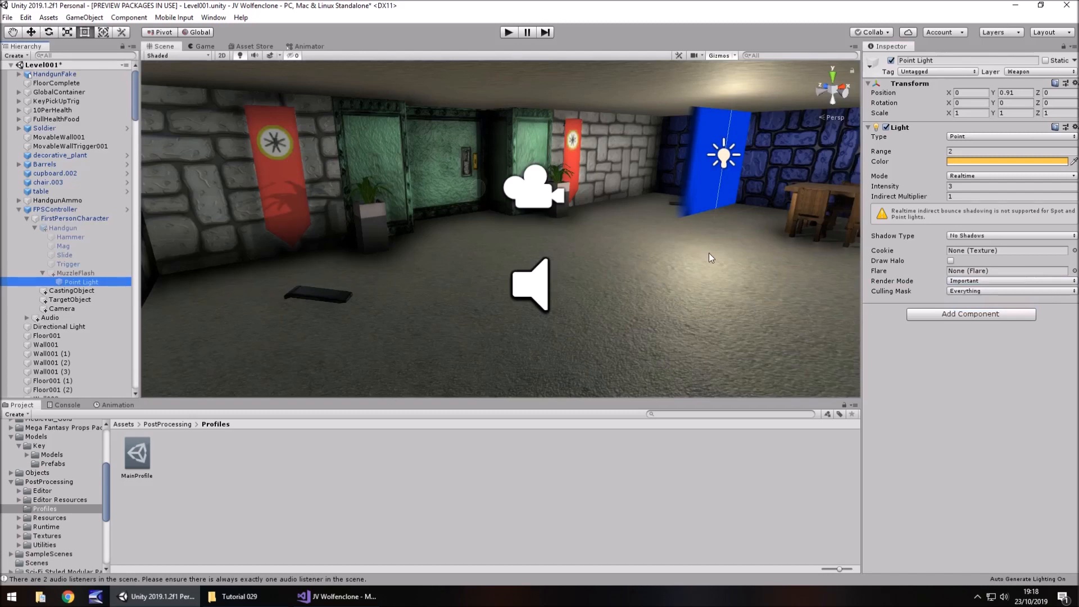
Step: Set the sample count of MainProfile's Ambient Occlusion to High
left_click(137, 454)
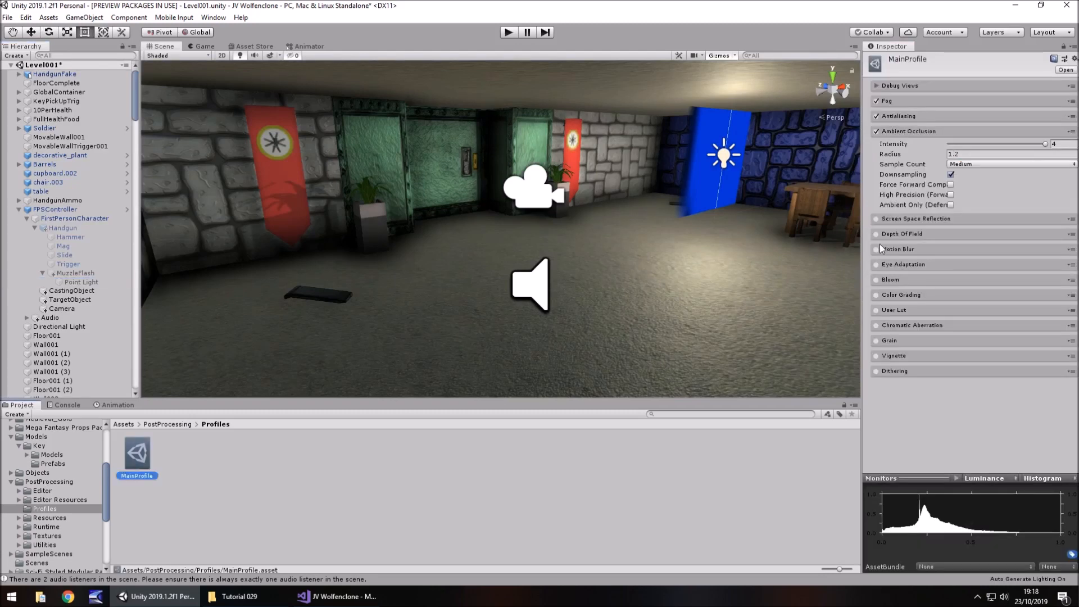
mouse_move(911, 145)
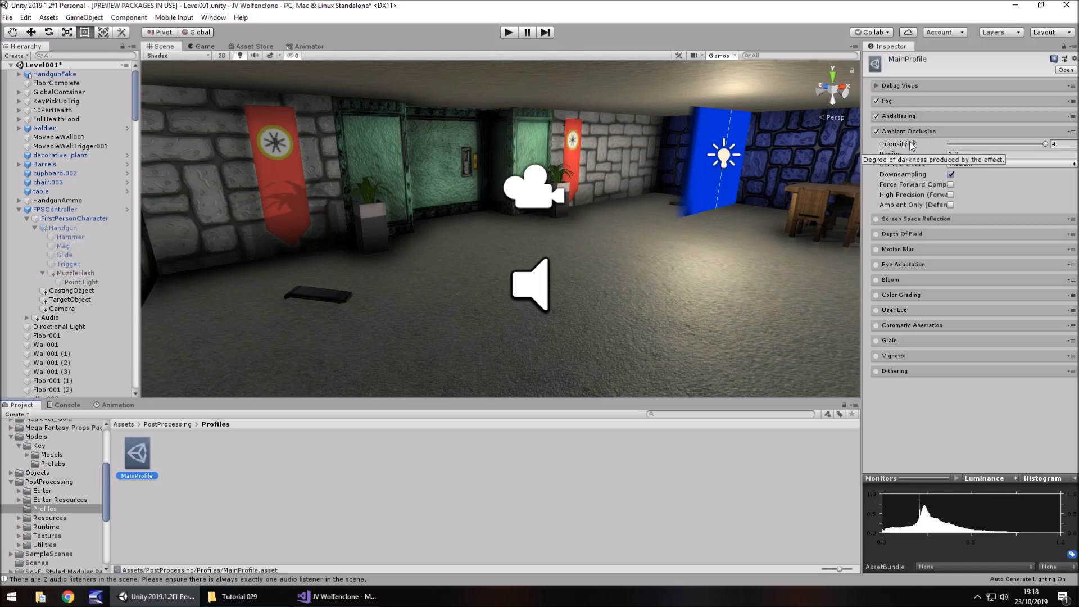
left_click(976, 166)
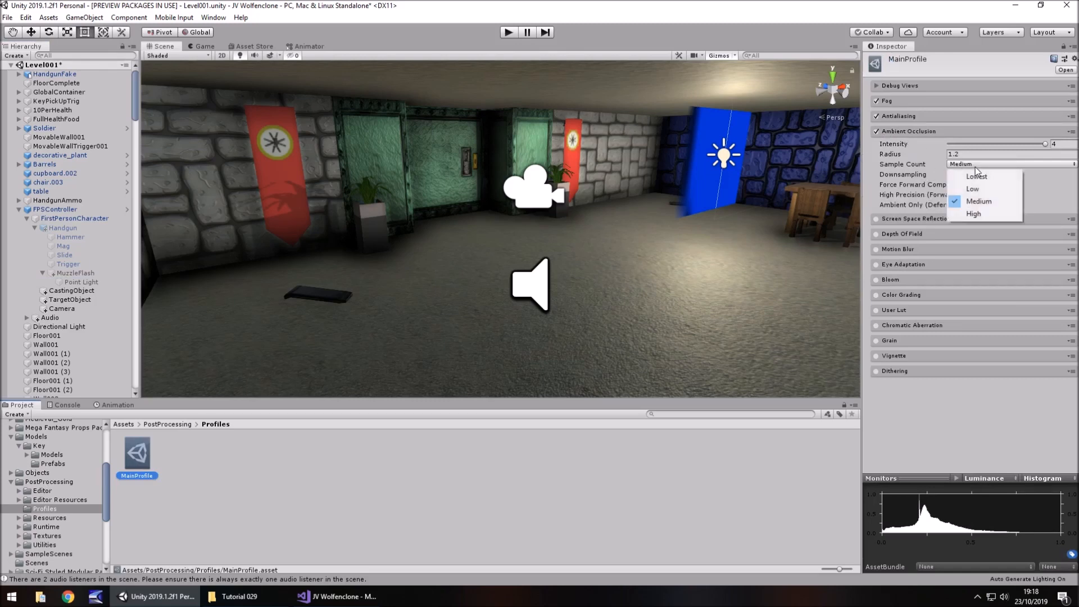
left_click(977, 216)
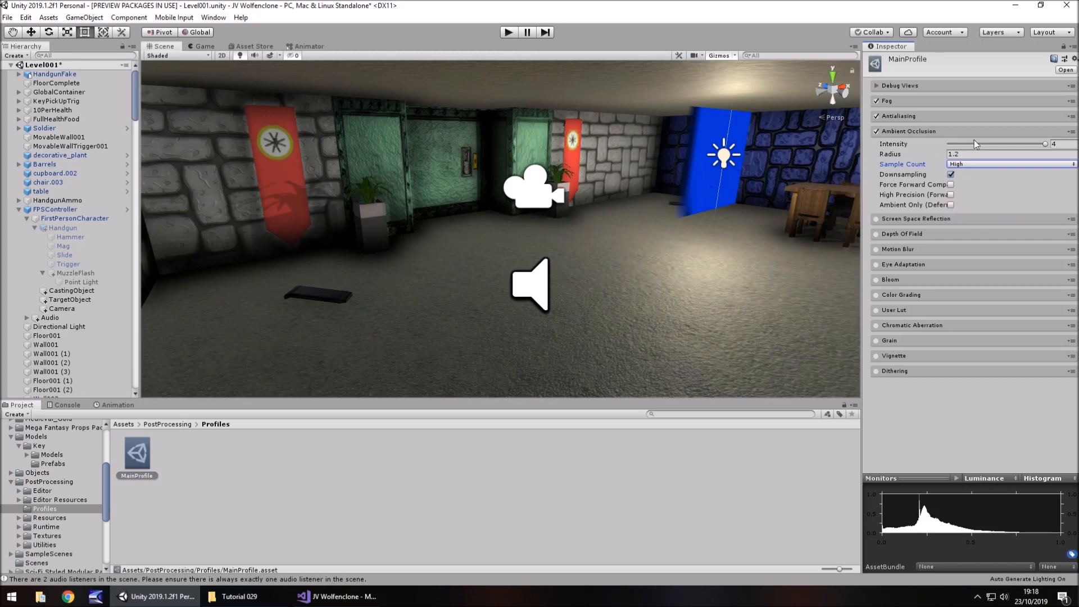
Step: Switch the Ambient Occlusion sample count to Low and back to High to compare the shading
left_click(969, 164)
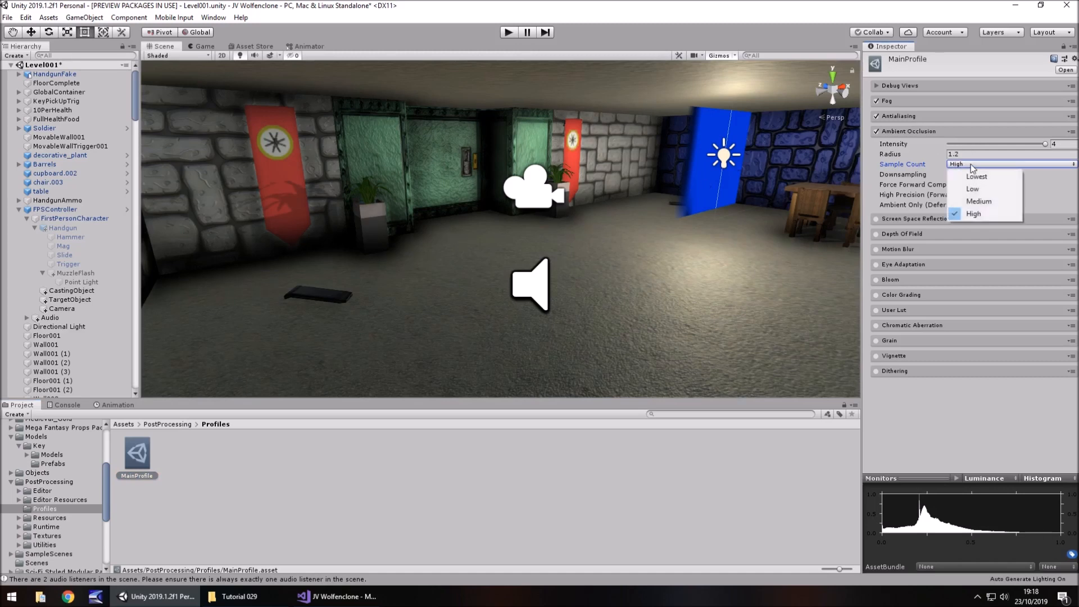
left_click(973, 186)
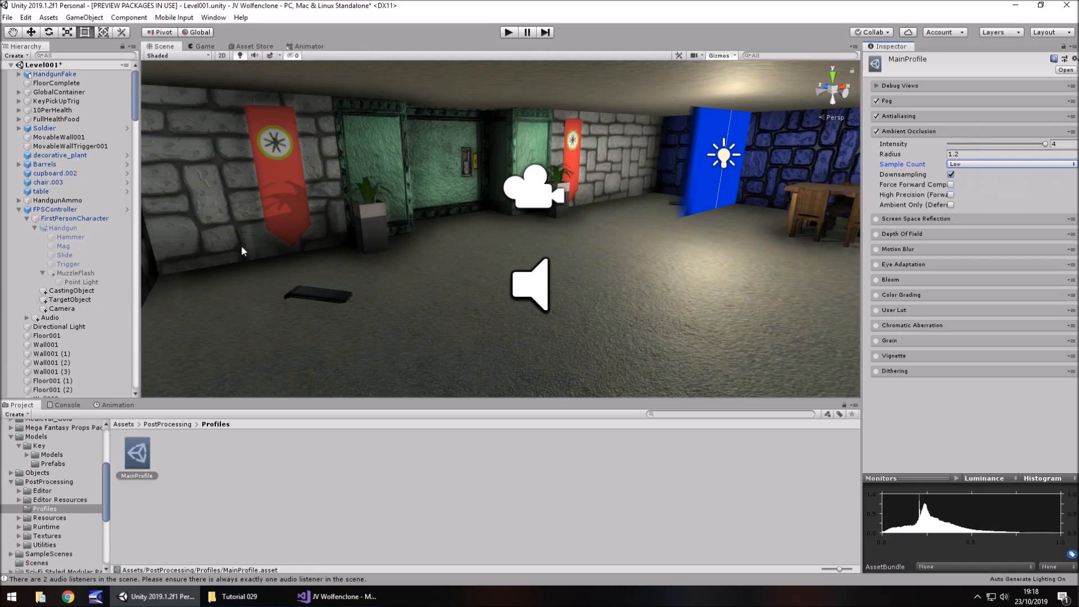
left_click(992, 164)
left_click(987, 212)
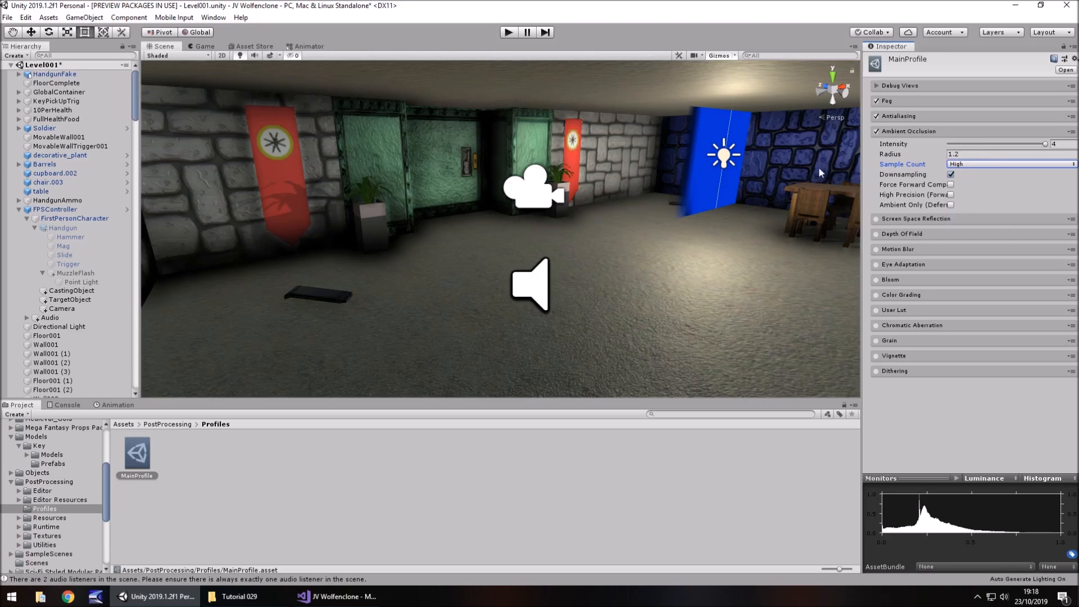
Step: Disable Downsampling for Ambient Occlusion in MainProfile, comparing the scene with it on and off
mouse_move(907, 179)
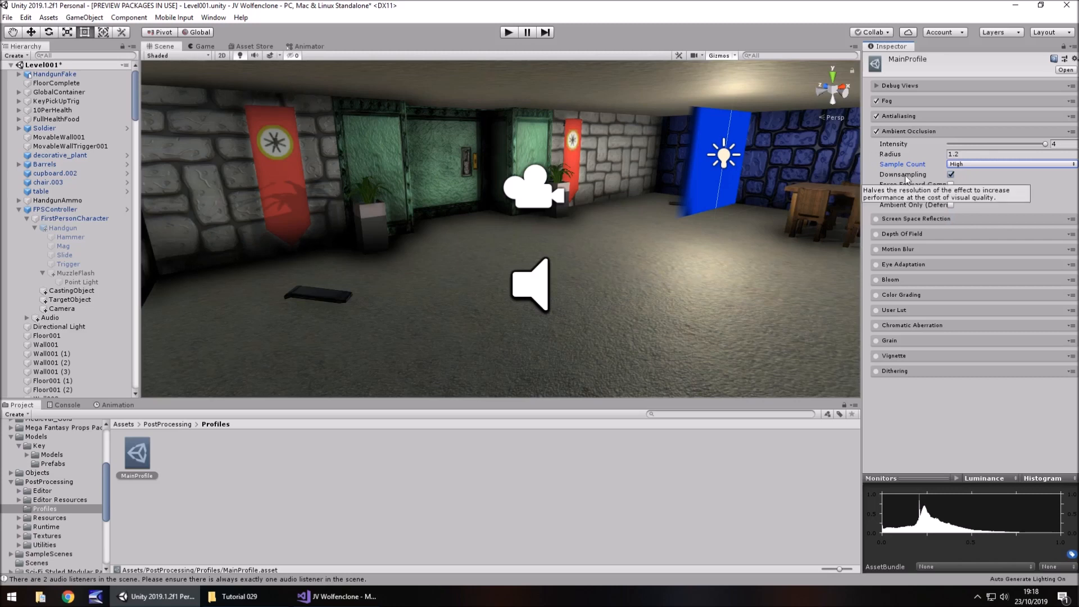
left_click(951, 174)
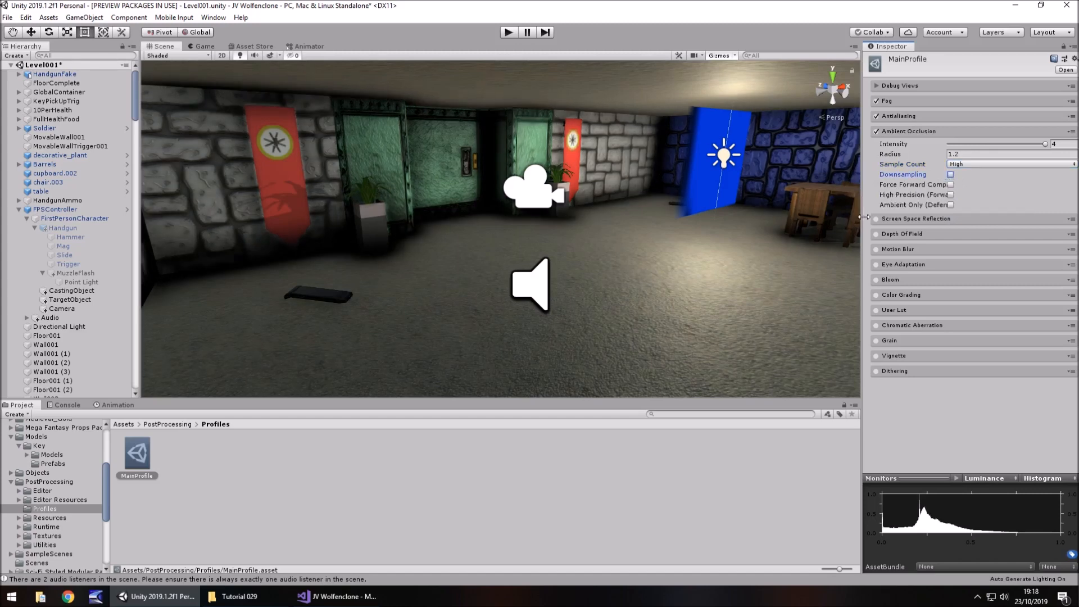
left_click(951, 174)
mouse_move(908, 202)
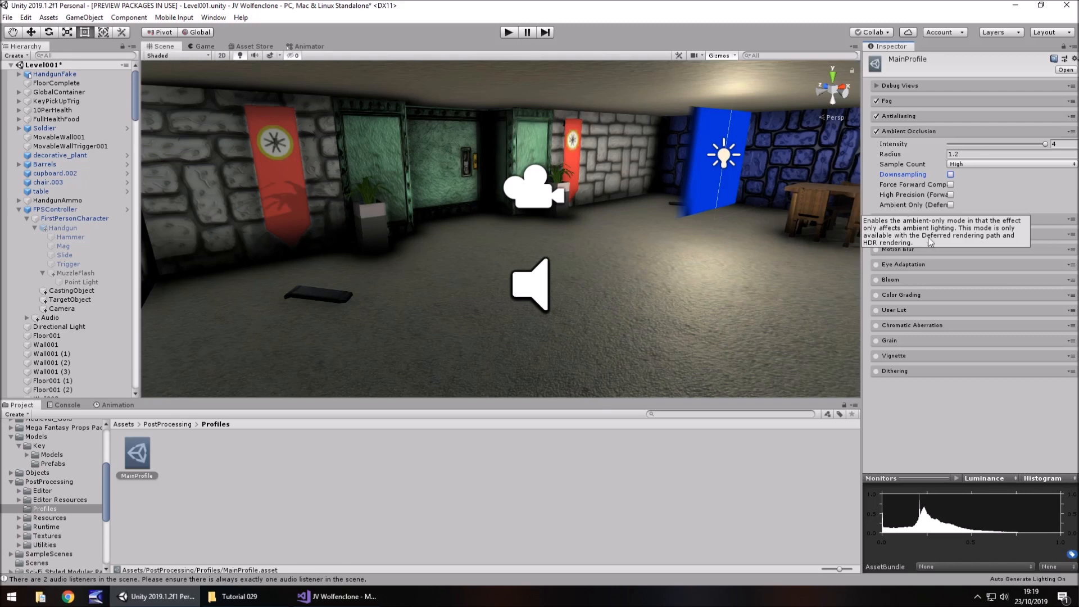
Step: Collapse the Ambient Occlusion settings and enable Screen Space Reflection in MainProfile
left_click(910, 131)
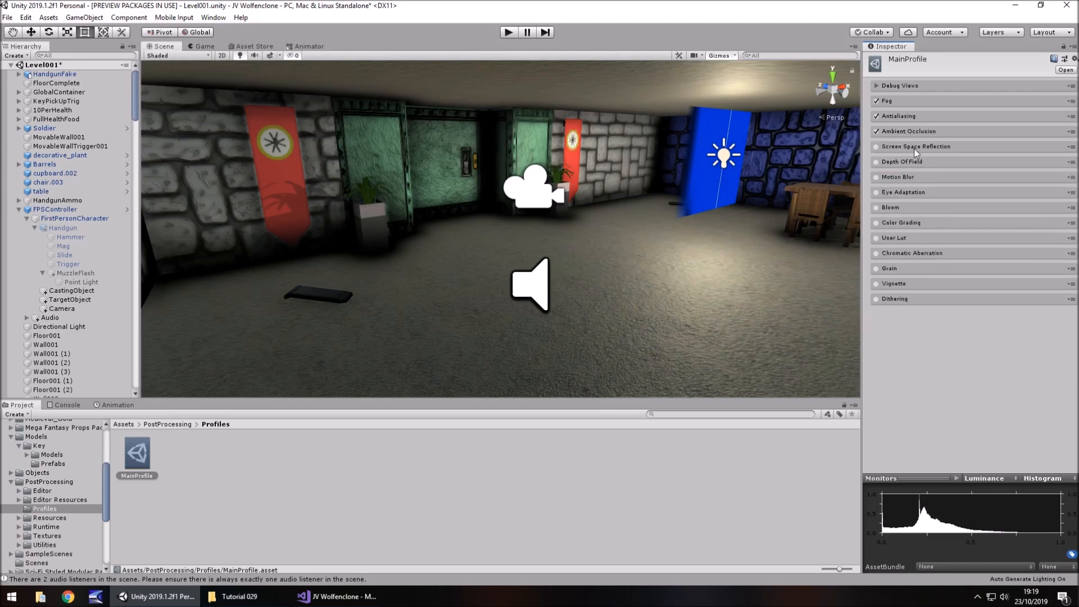
left_click(913, 147)
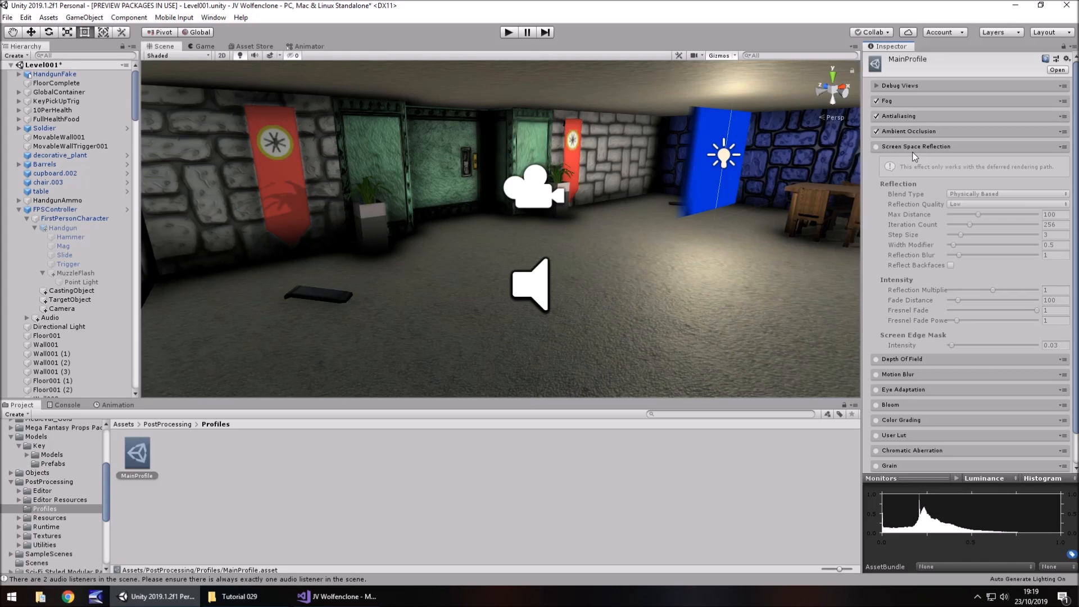
left_click(875, 148)
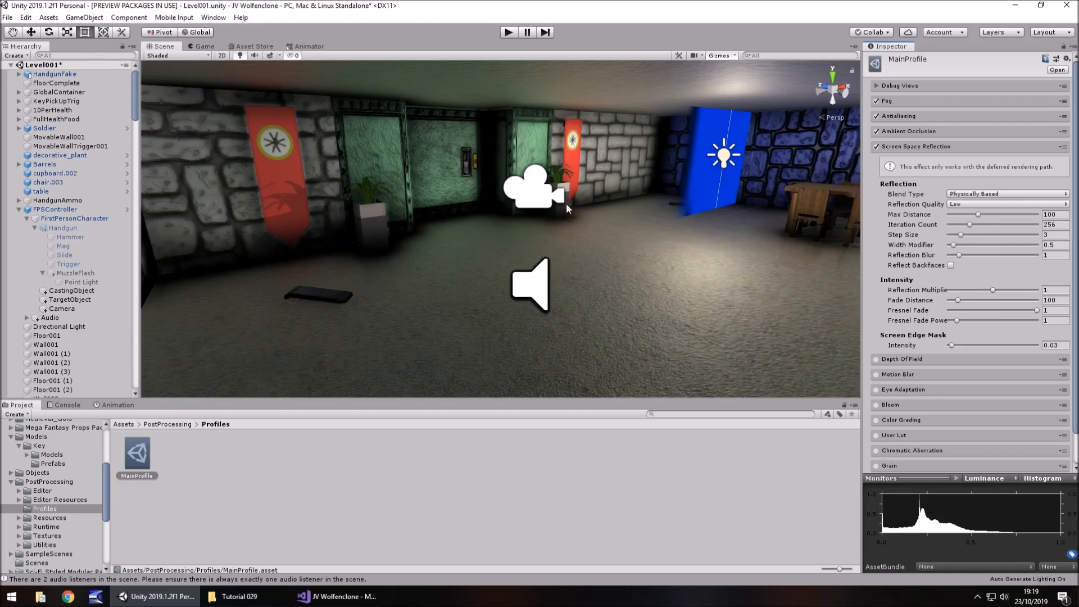
Step: Play the level and walk around the first room, collecting the handgun, to examine the screen space reflections
left_click(508, 33)
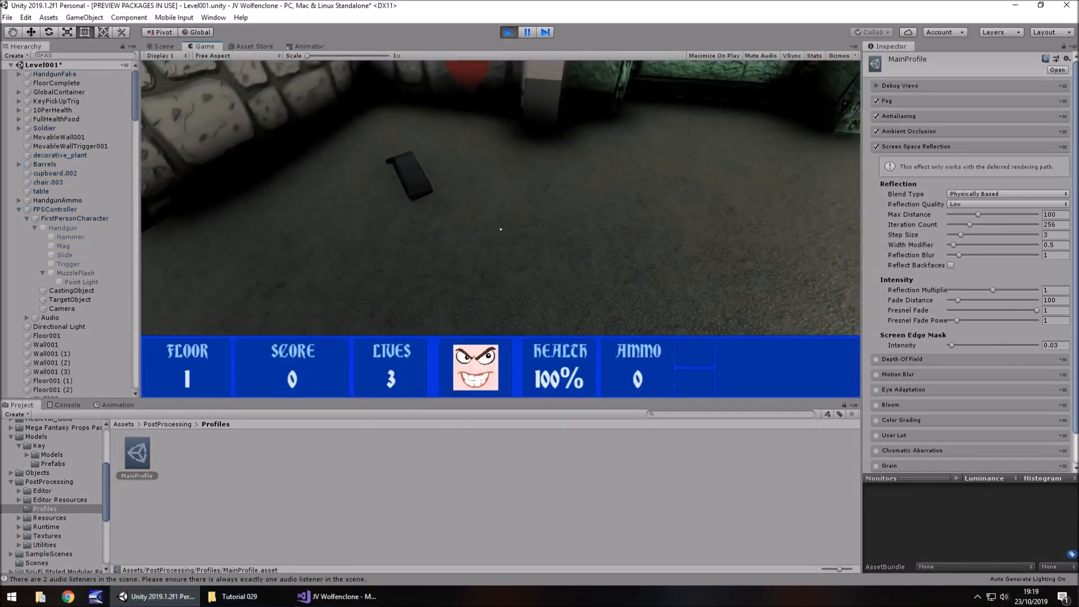
key("w")
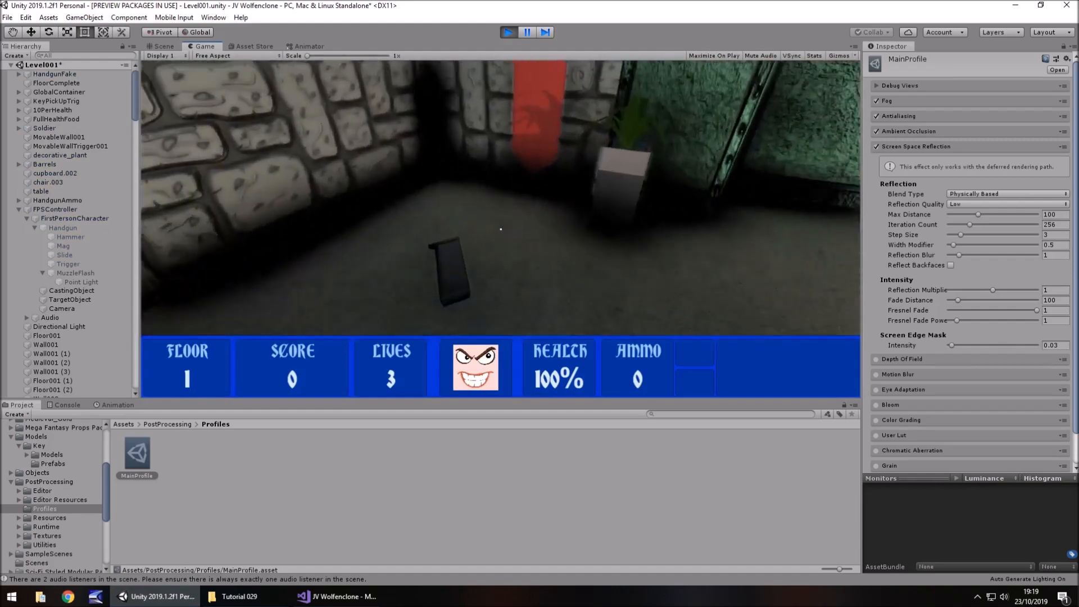
key("w")
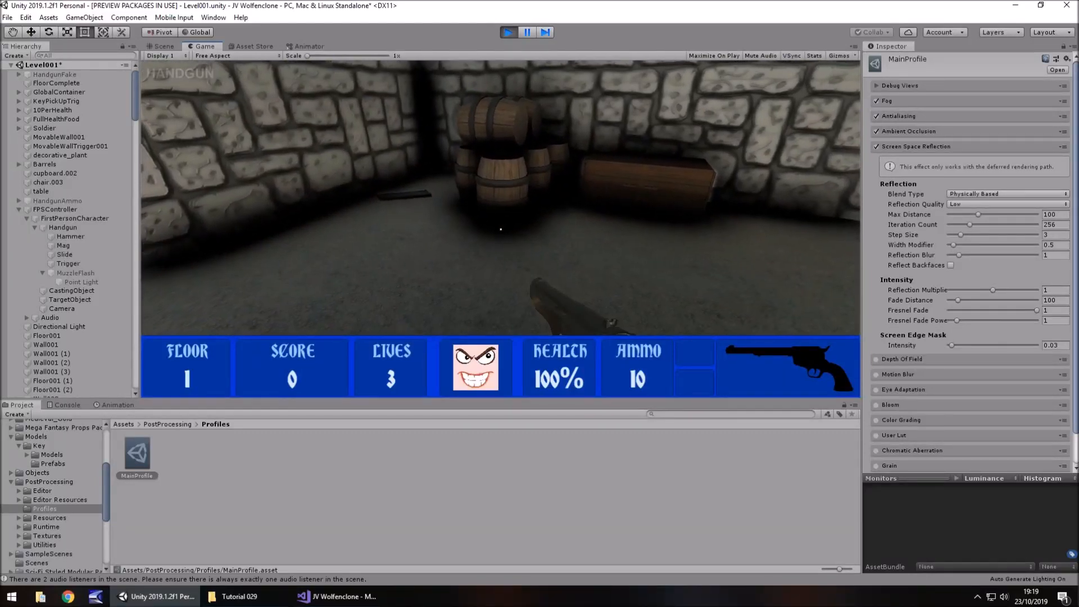
key("s")
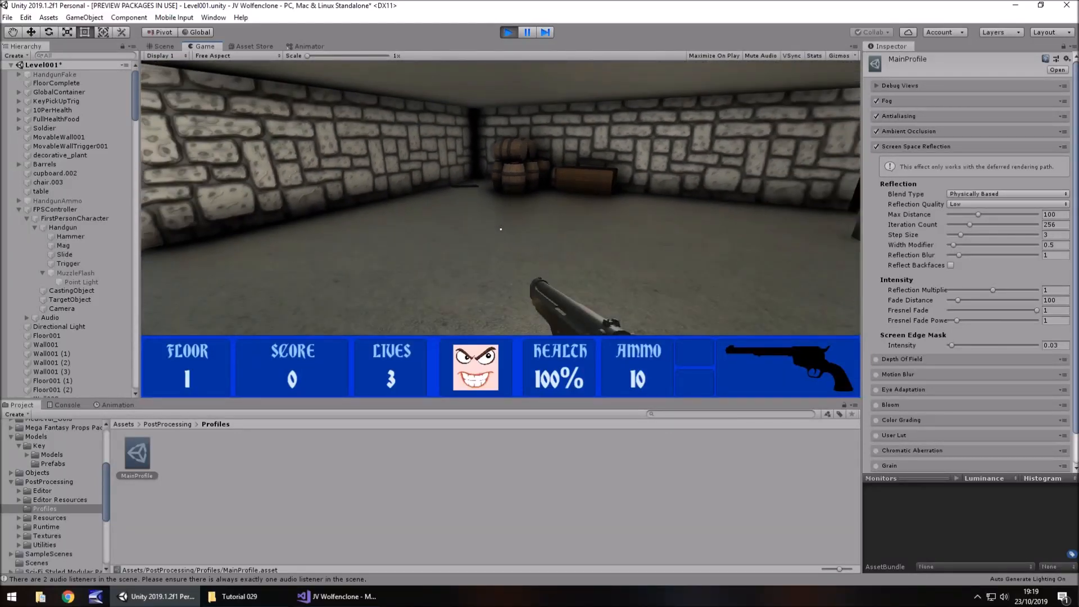
key("w")
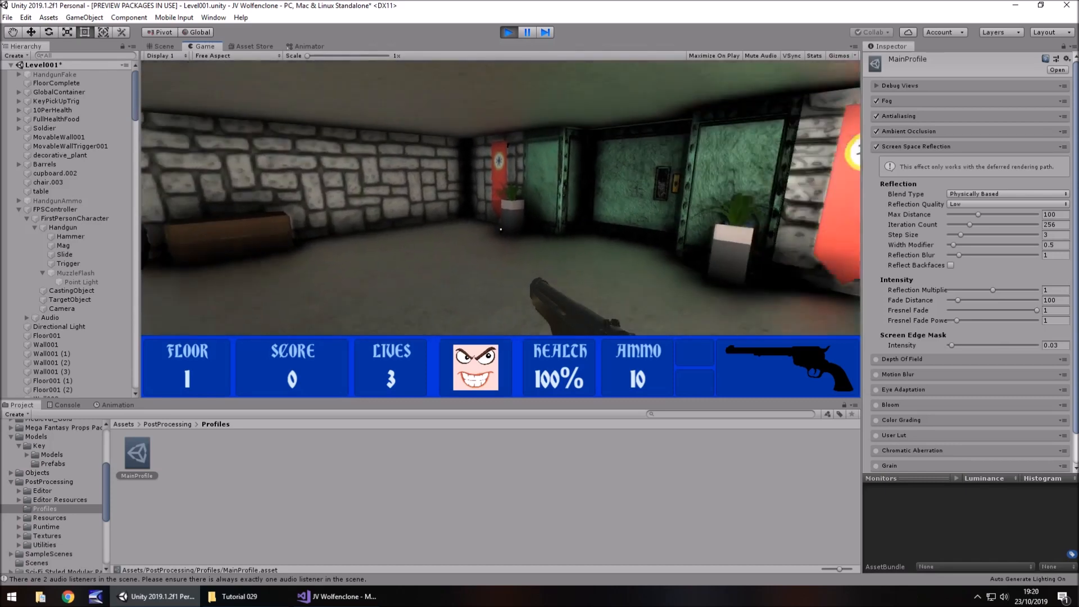
key("Escape")
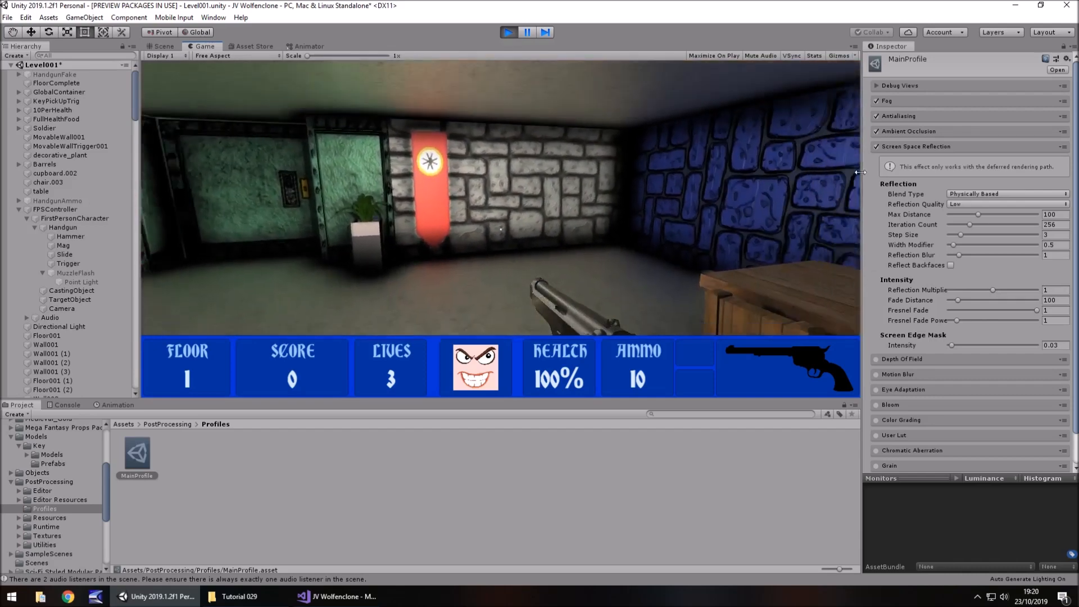
Step: Turn Screen Space Reflection off and back on while the game runs to compare how the room looks
left_click(875, 146)
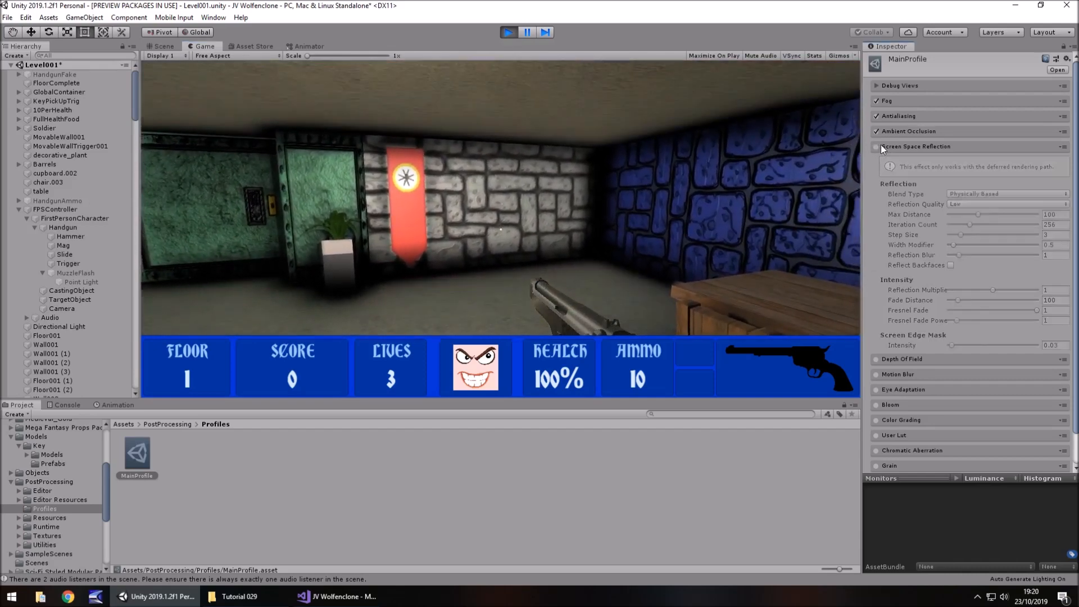
left_click(336, 258)
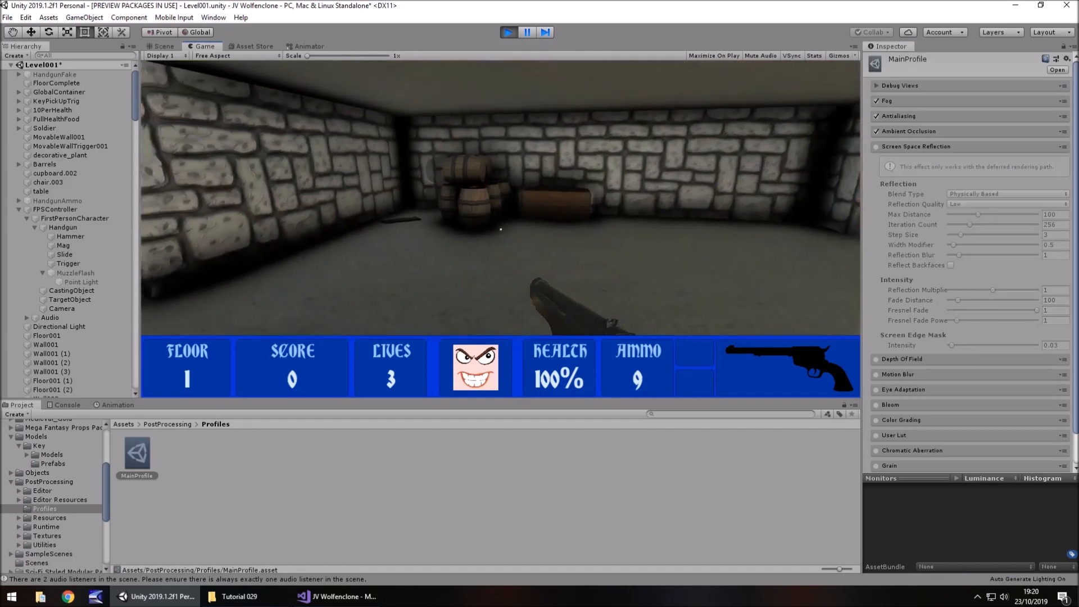
key("Escape")
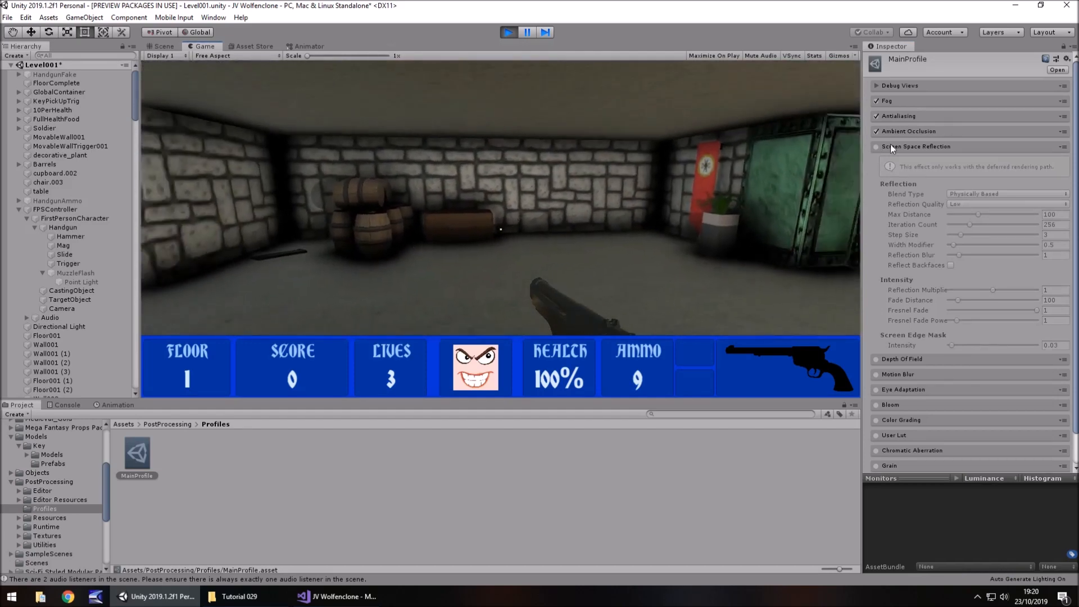
left_click(875, 147)
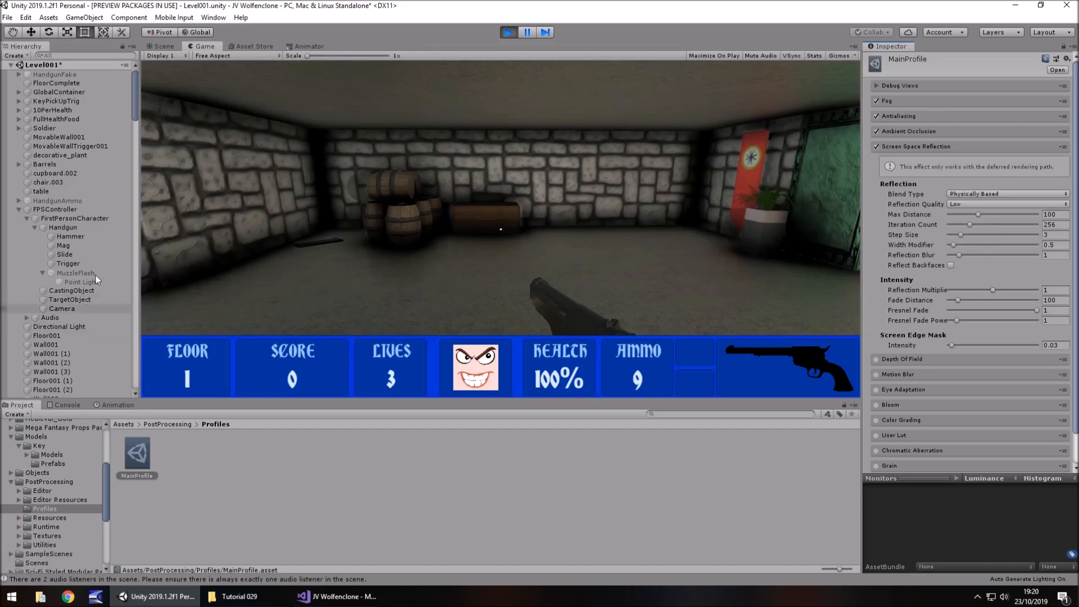
Step: Select the floor in the Scene view and set the Normal Map strength of its ground001 material to 2
left_click(161, 47)
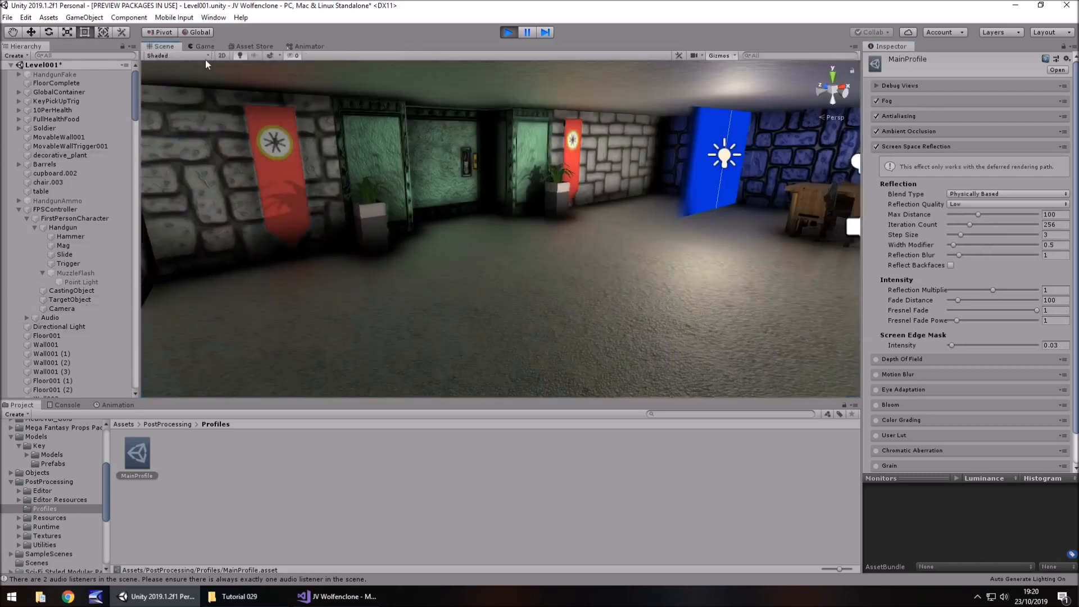
left_click(641, 298)
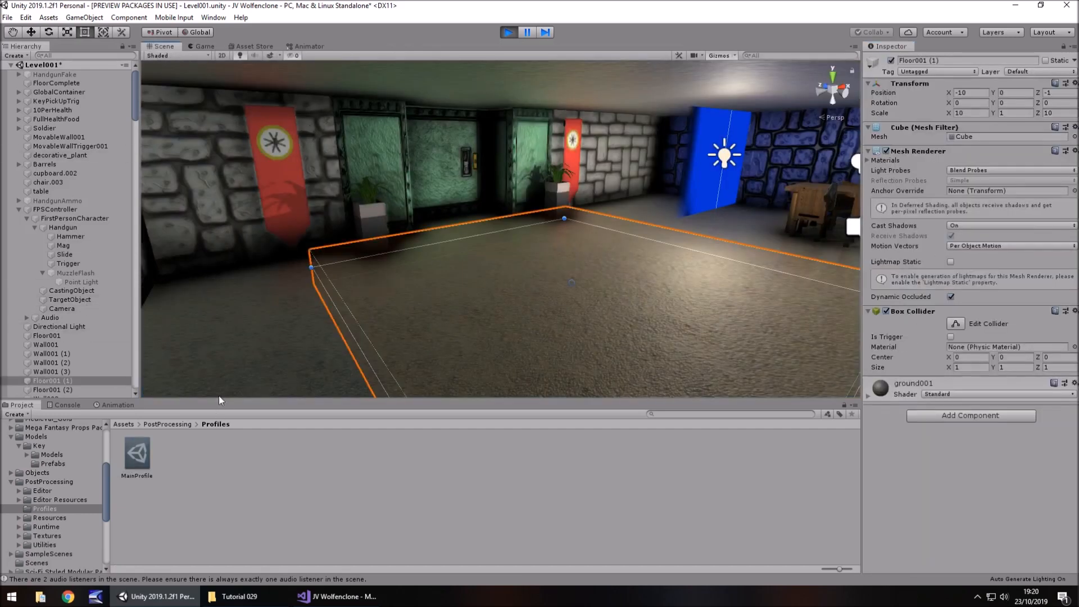
left_click(26, 34)
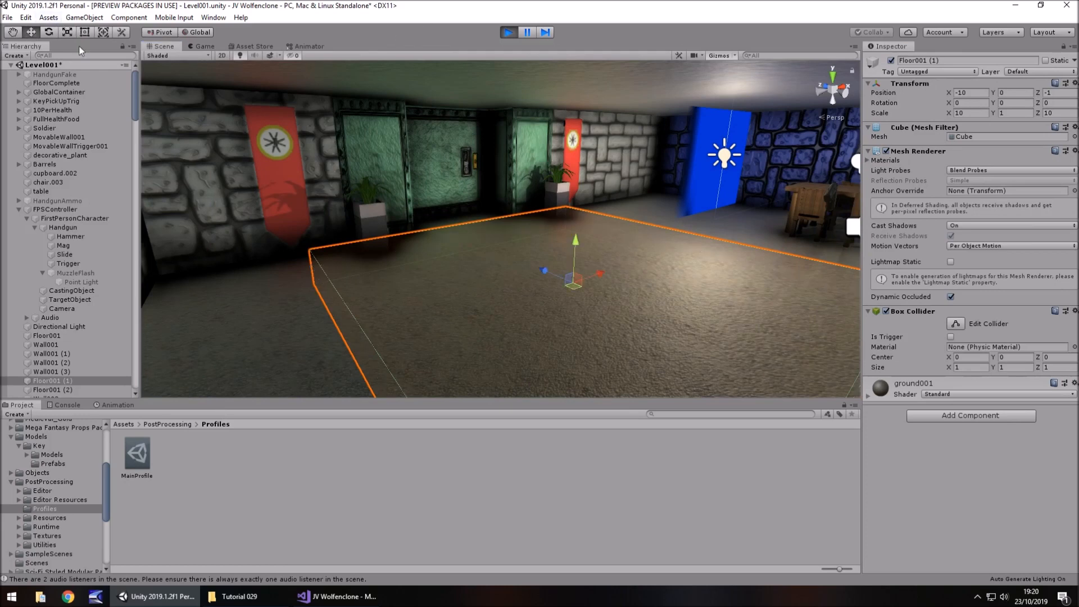
left_click(868, 396)
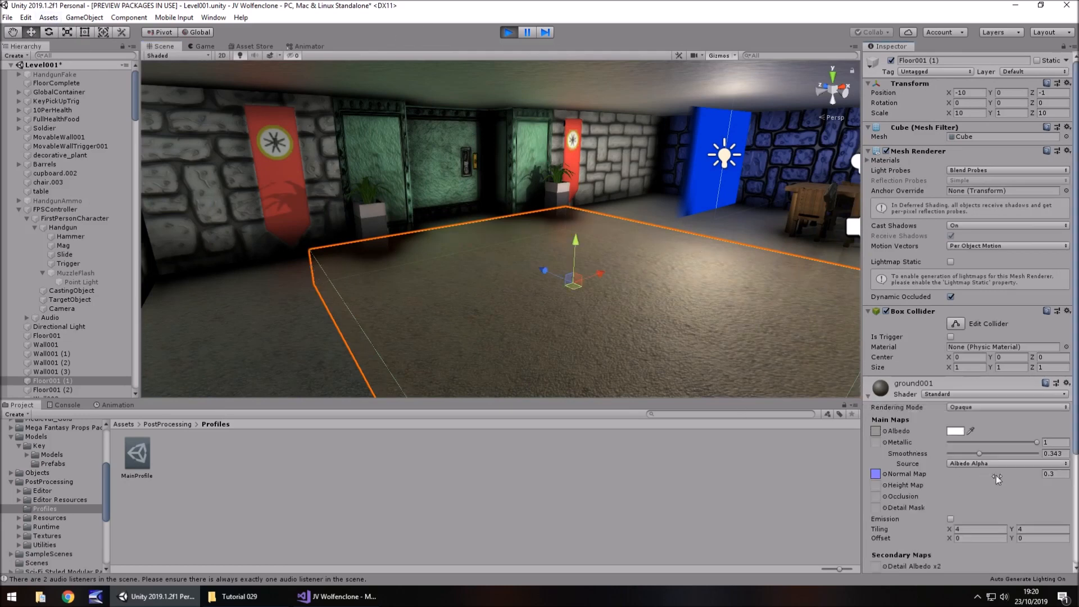
left_click_drag(1008, 478, 1035, 474)
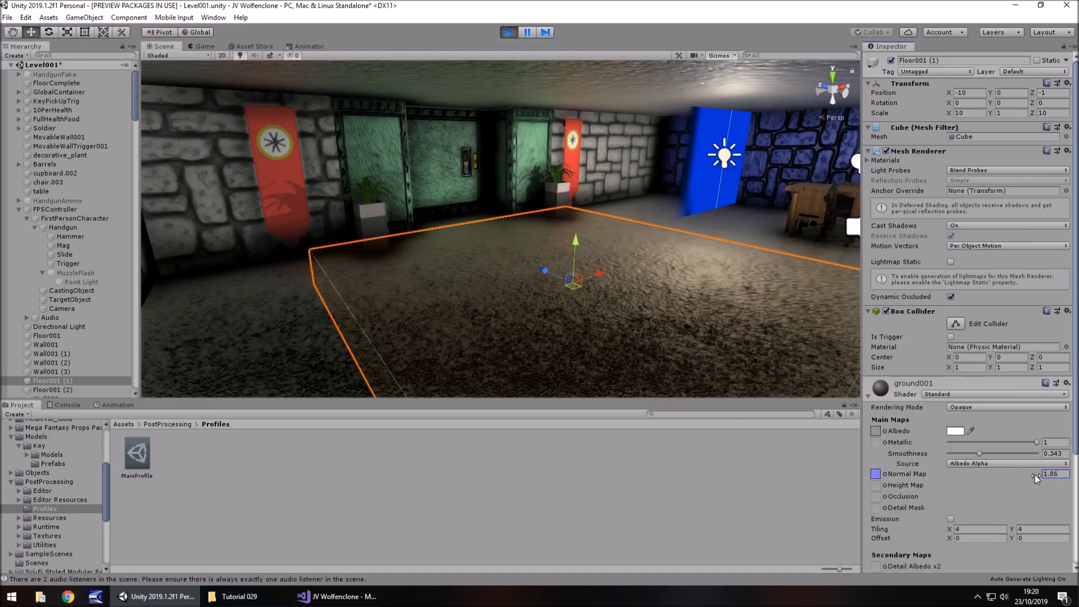
left_click(1051, 475)
type("2")
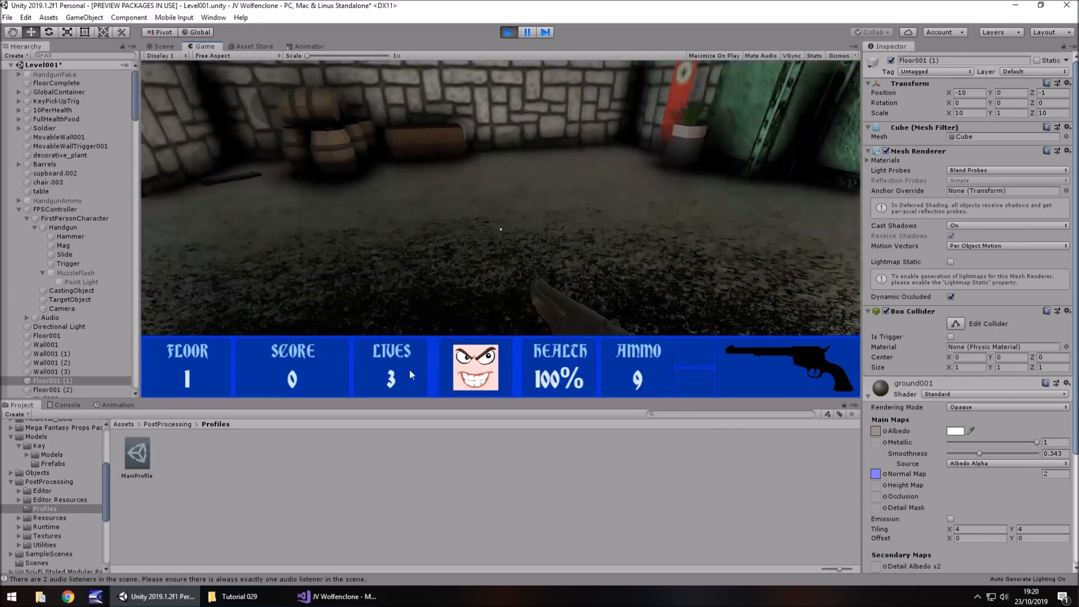
Step: Walk through the door into the corridor in the running game and shoot at the soldier to examine the effects
type("w")
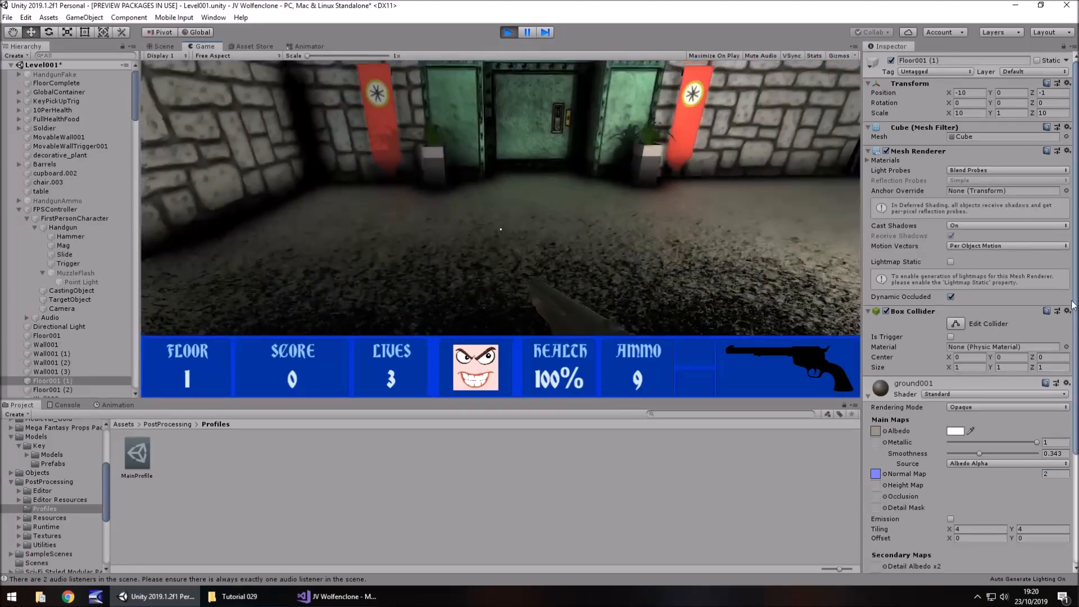
type("w")
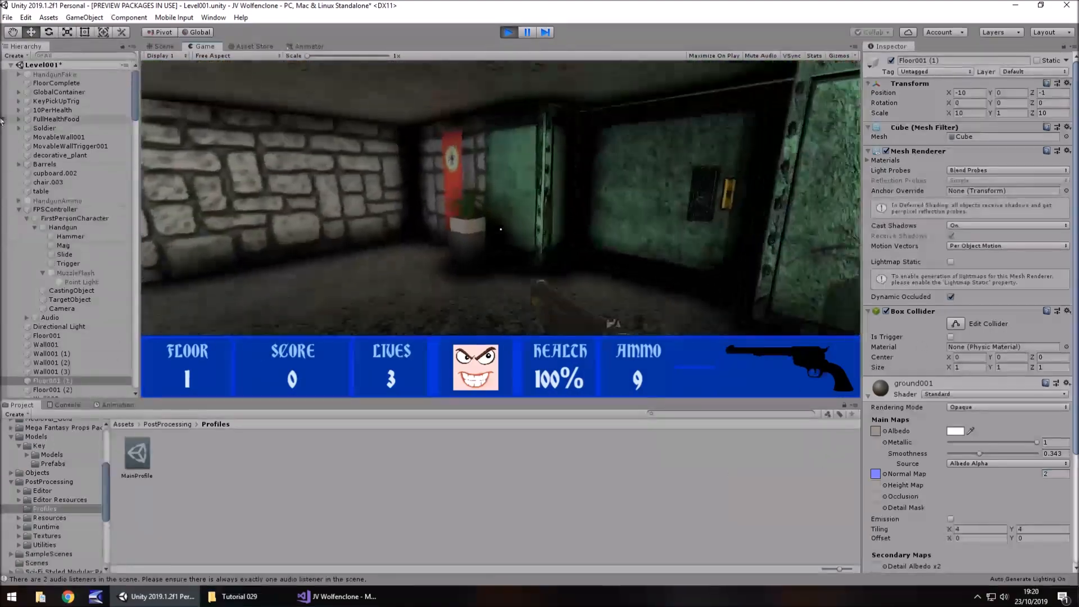
type("w")
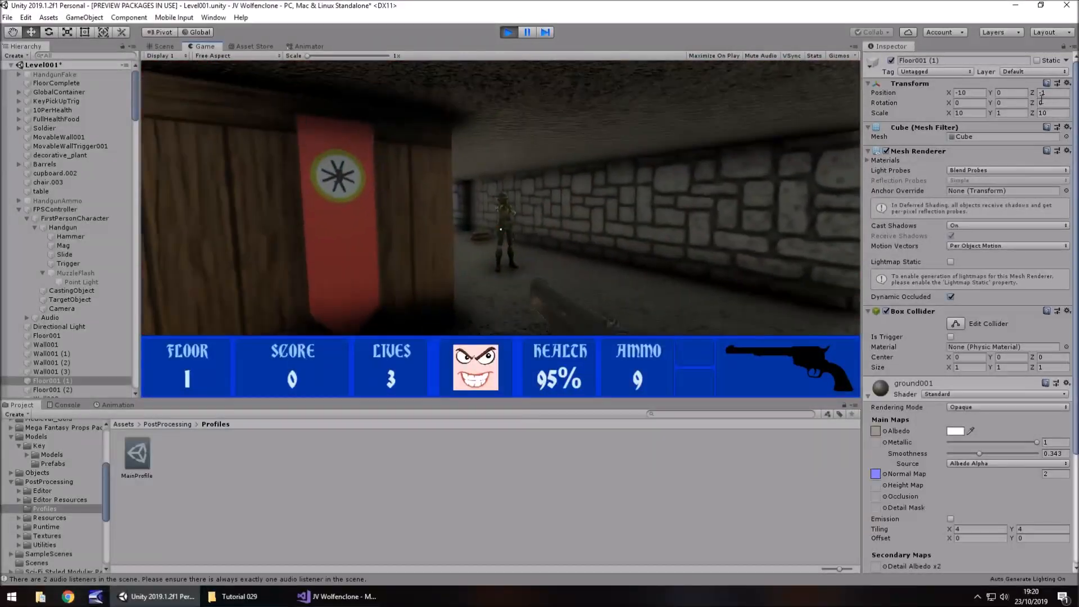
left_click(1042, 101)
left_click(821, 251)
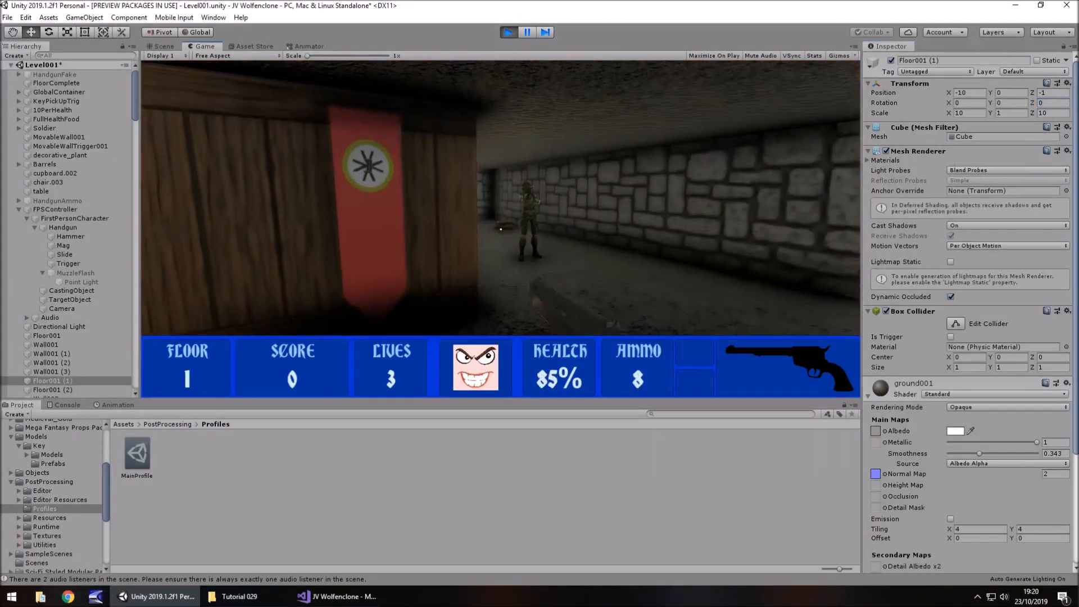
left_click(501, 229)
left_click(501, 229)
left_click(501, 229)
left_click(501, 229)
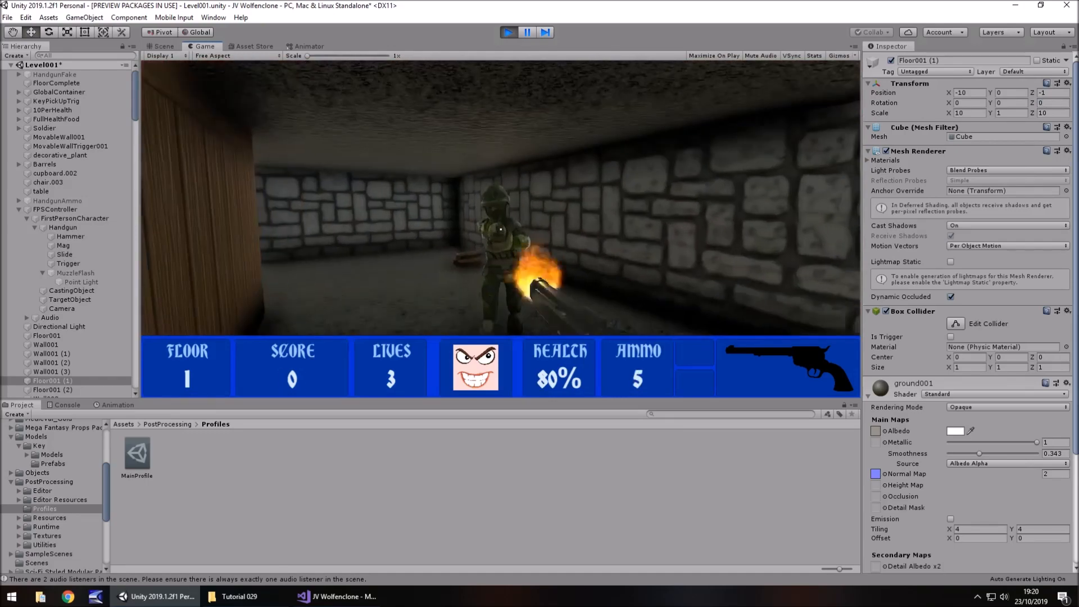
left_click(501, 228)
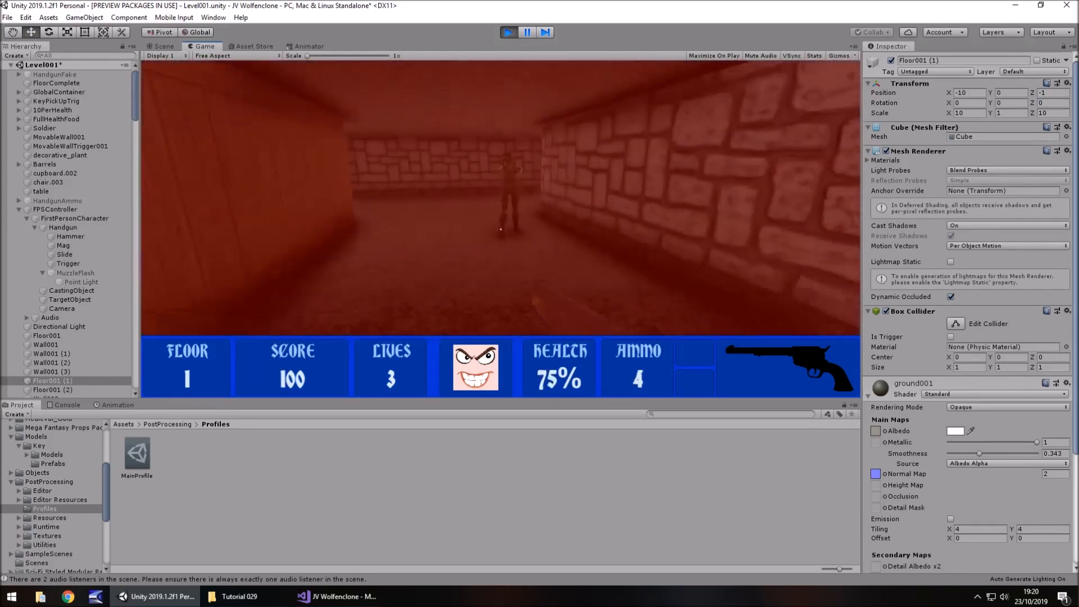
Step: Keep shooting at the soldier in the corridor to examine the effects in combat, and stop the game
left_click(501, 228)
left_click(501, 229)
left_click(501, 228)
left_click(501, 229)
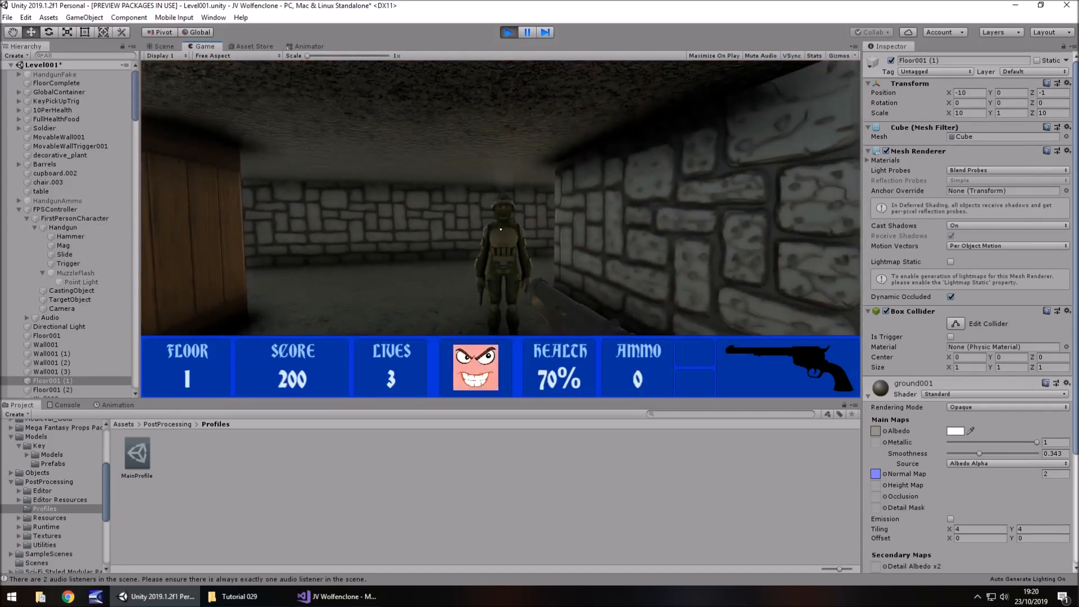
key("ctrl+p")
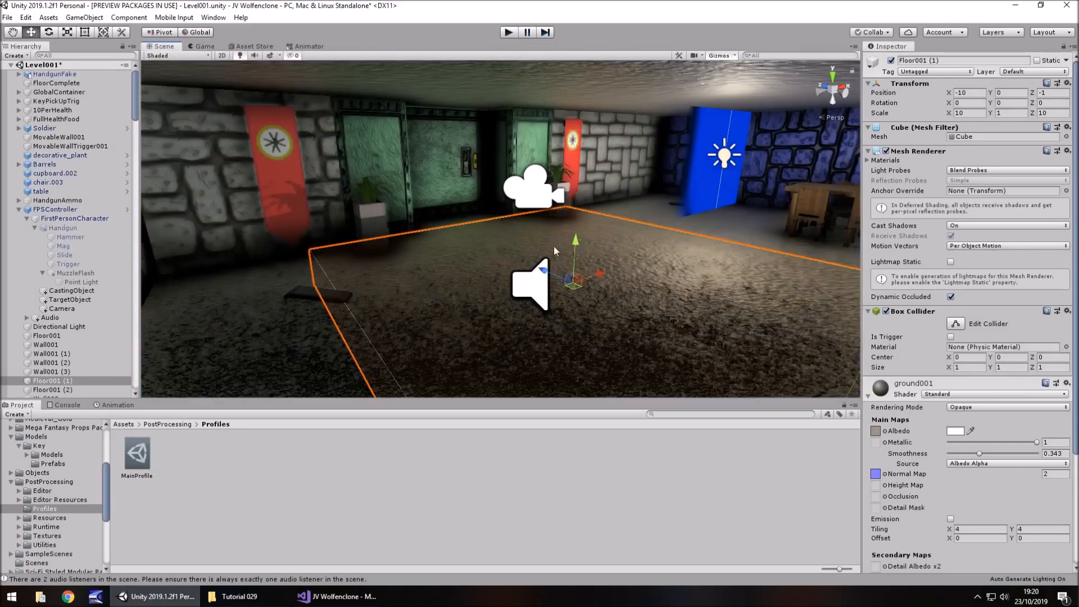
Step: Set the Normal Map strength of the floor's ground001 material to 0.3 and turn off Screen Space Reflection in MainProfile
mouse_move(978, 470)
left_mouse_down()
mouse_move(997, 497)
mouse_move(990, 479)
left_mouse_up()
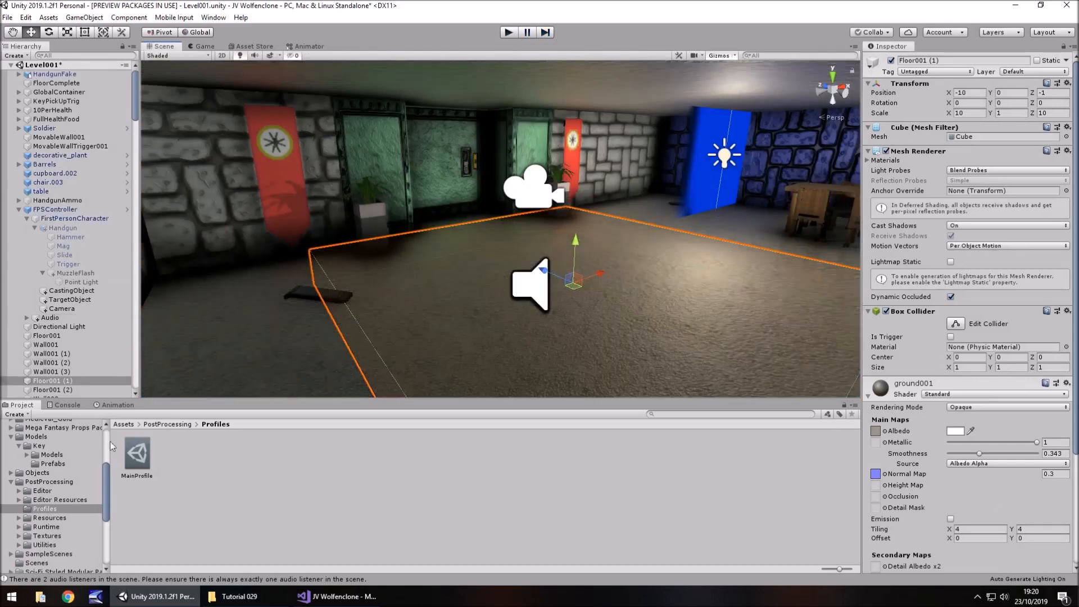
left_click(150, 457)
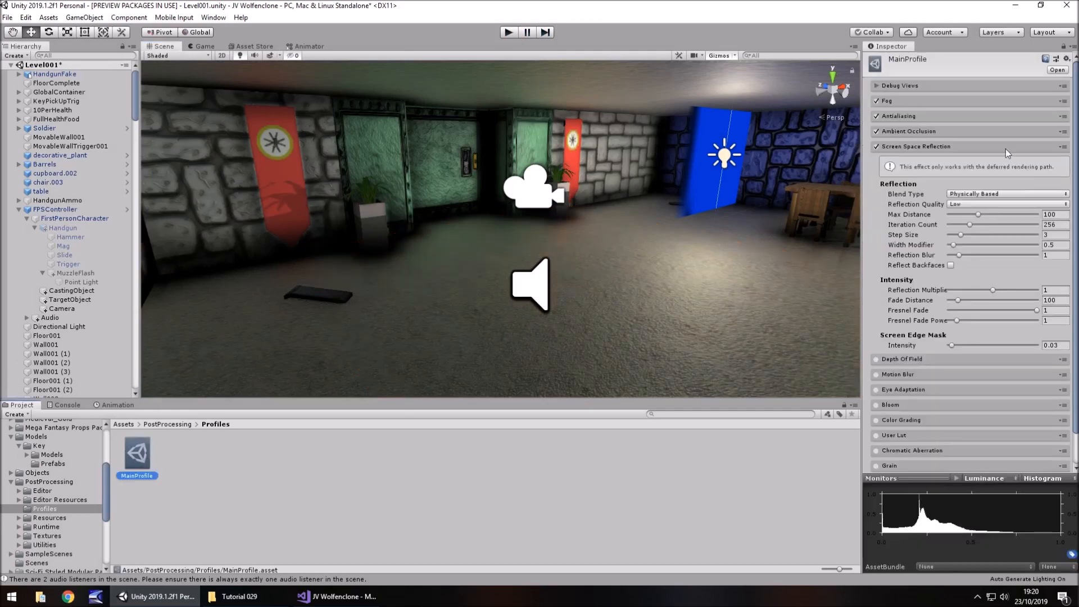
left_click(876, 149)
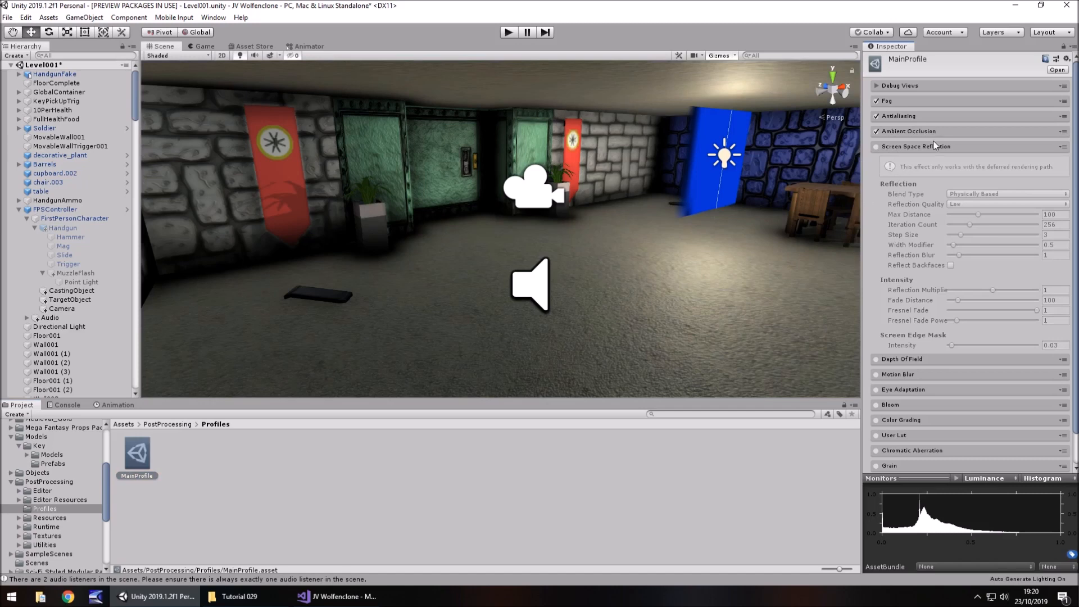
left_click(906, 147)
Step: Try Depth of Field in MainProfile, look over its settings, and turn it off again
left_click(909, 162)
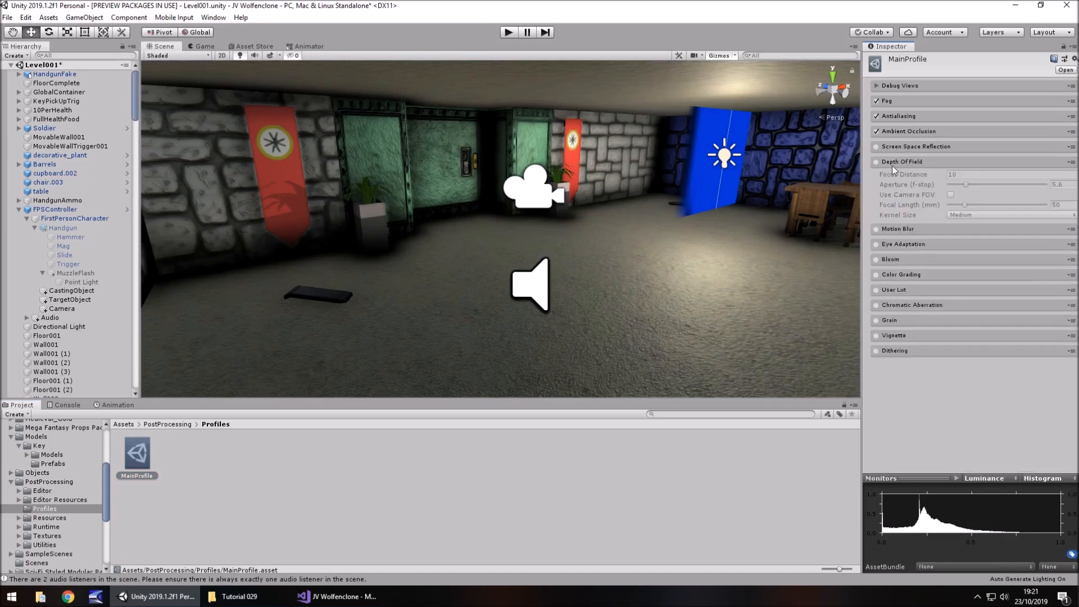
left_click(876, 162)
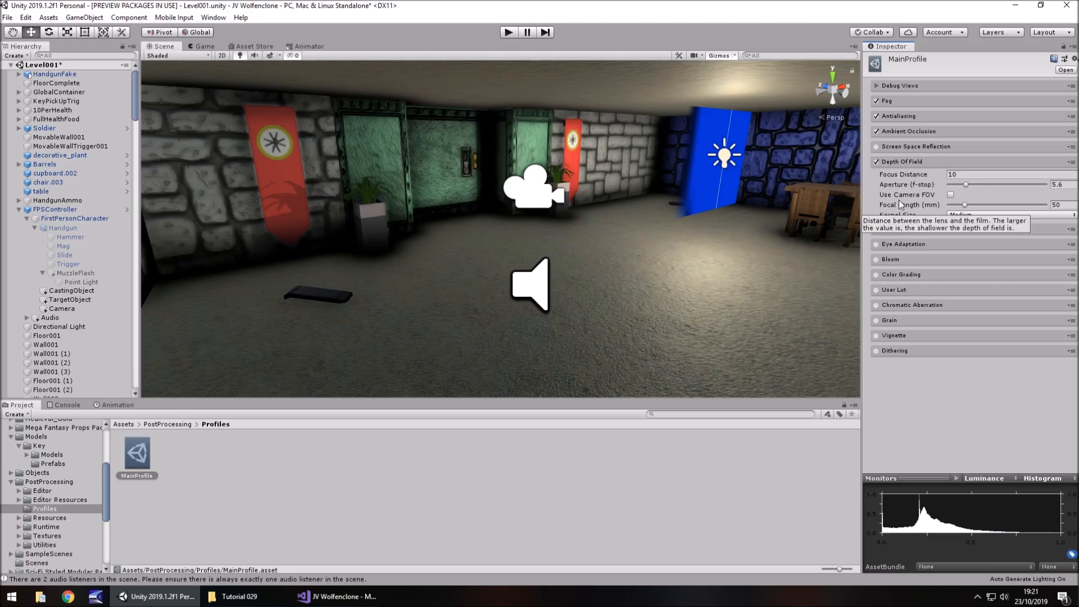
left_click(877, 164)
left_click(902, 162)
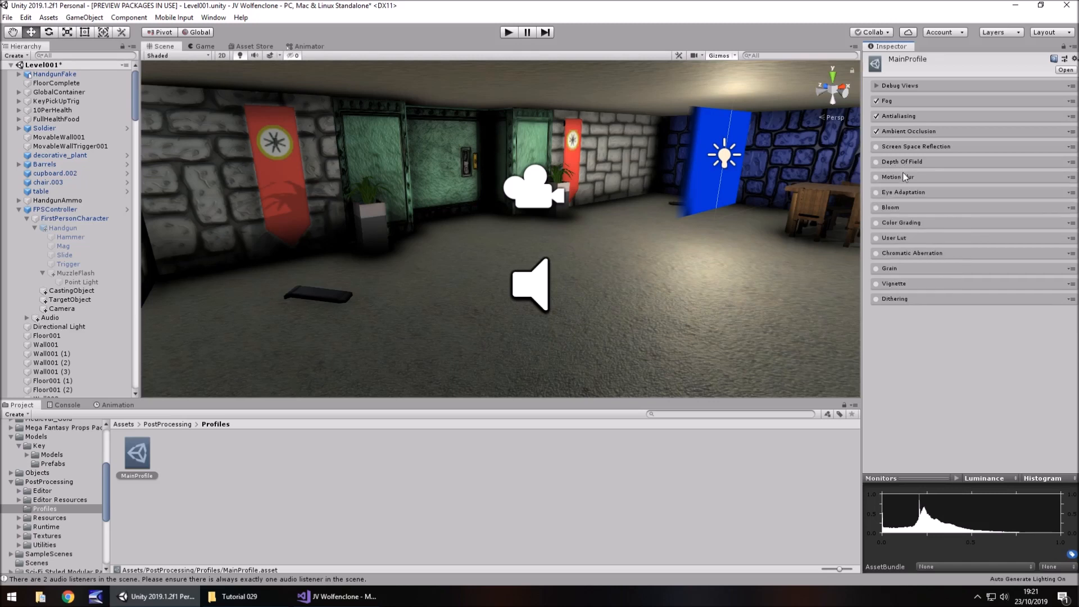
Step: Turn on Motion Blur in MainProfile and play the level, collecting the bullets and handgun, to examine the blur
left_click(903, 177)
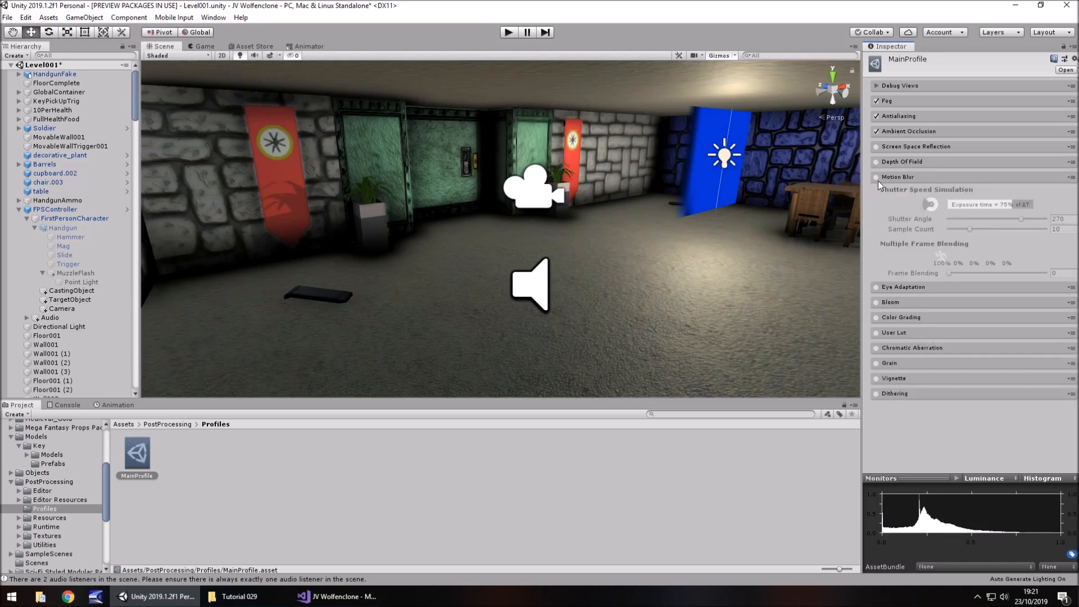
left_click(876, 177)
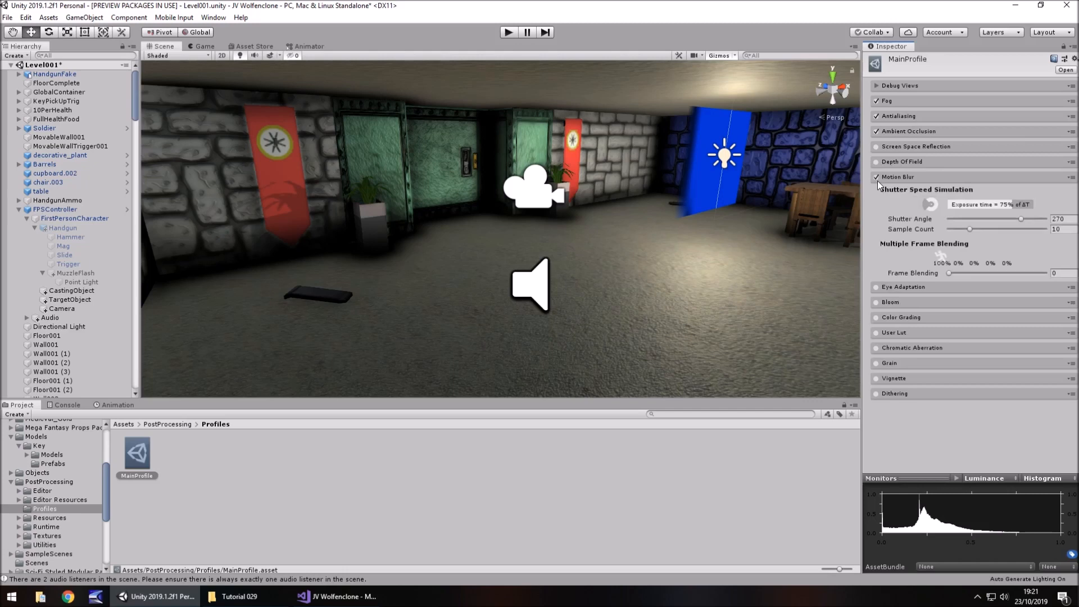
left_click(505, 35)
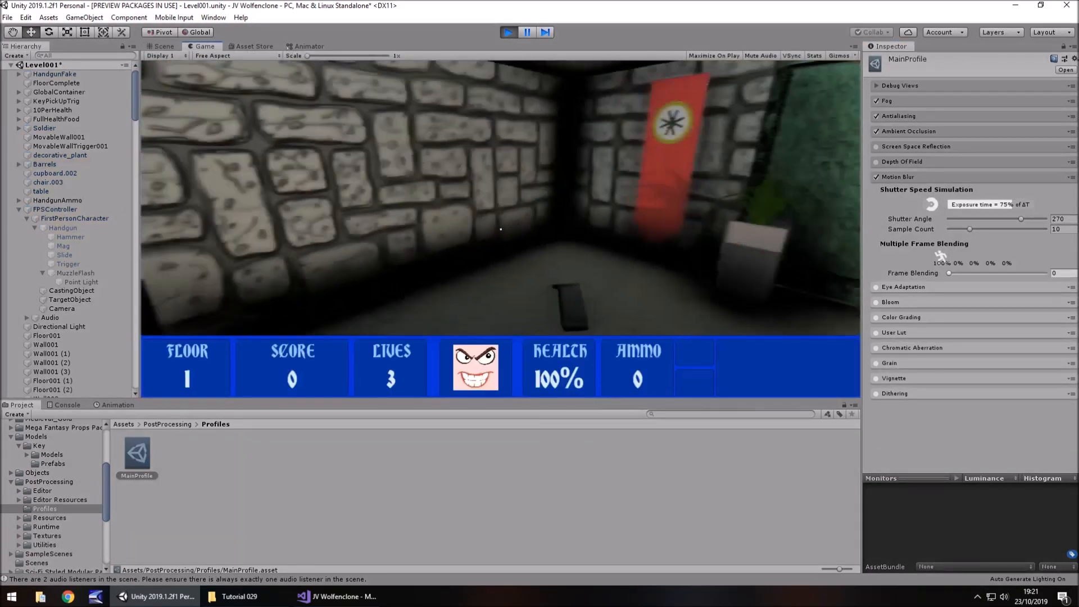
key("w")
key("w")
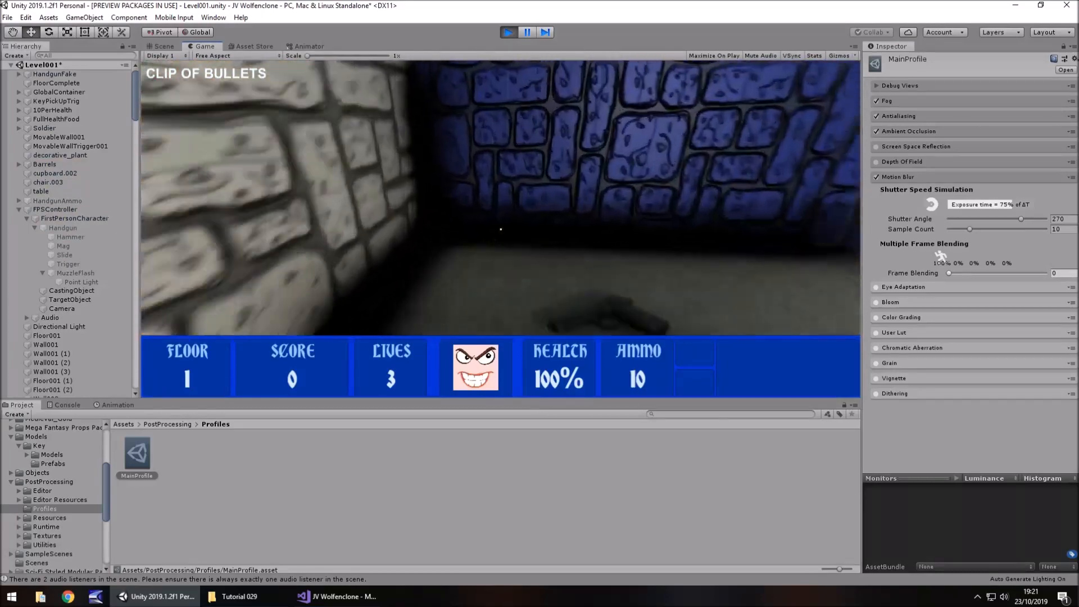
key("w")
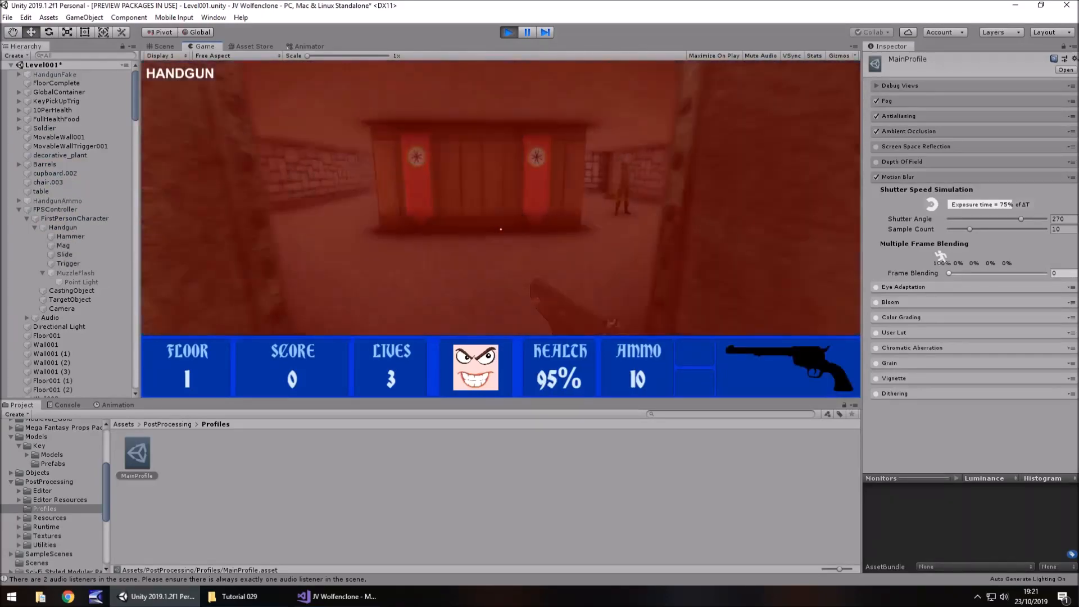
Step: Shoot at the soldier in the corridor to examine the motion blur during combat, and stop the game
left_click(501, 229)
left_click(501, 229)
left_click(501, 229)
left_click(501, 229)
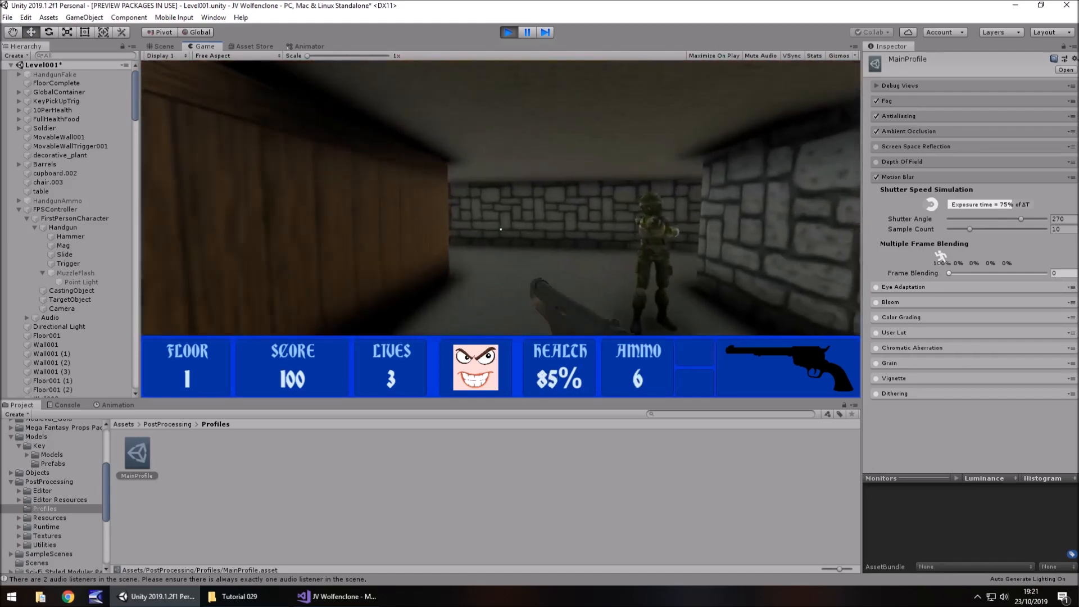
left_click(501, 229)
left_click(501, 230)
left_click(501, 230)
left_click(501, 229)
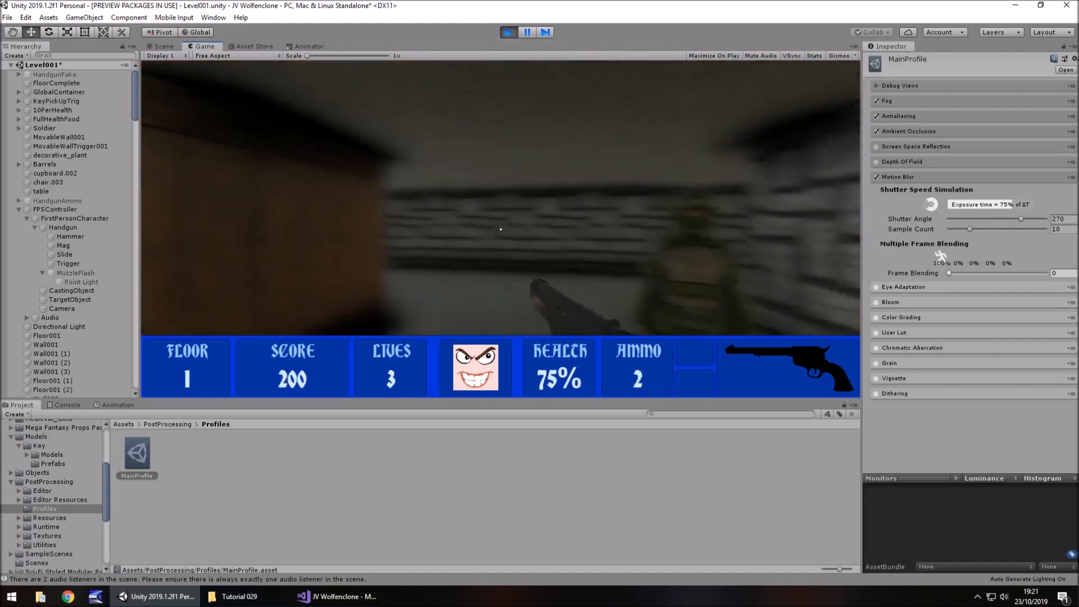
left_click(501, 229)
key("ctrl+p")
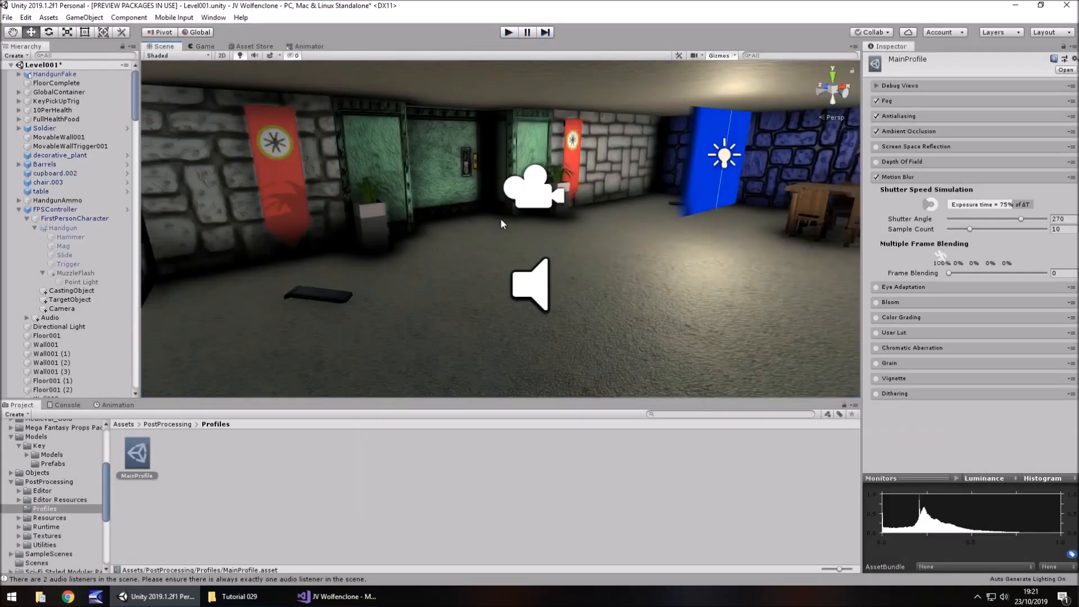
Step: Set Motion Blur's Frame Blending to 1 and play the level briefly to examine the result
left_click_drag(960, 274, 1055, 274)
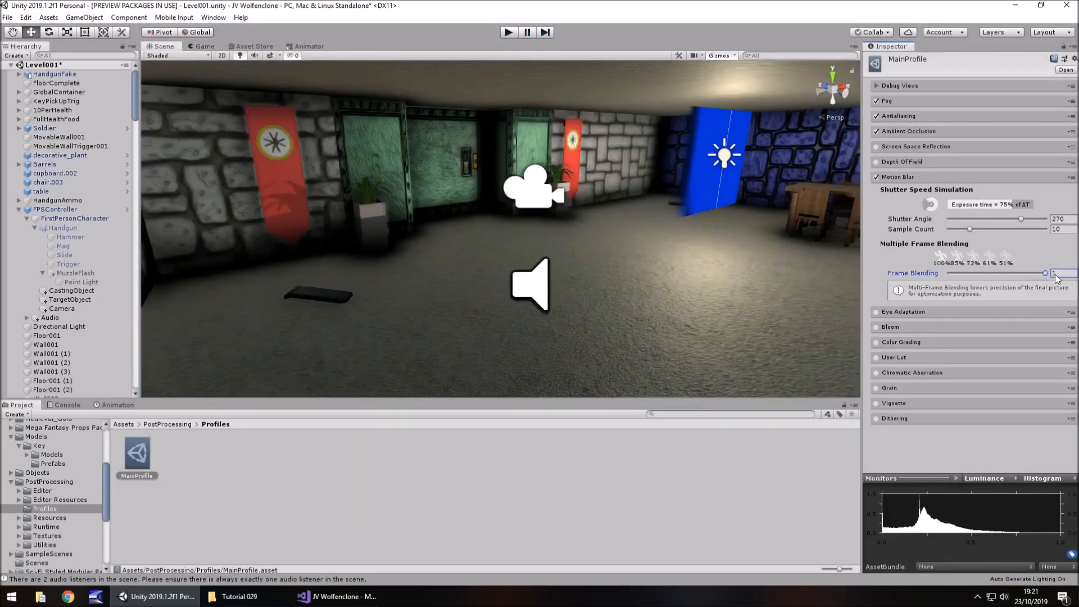
left_click(509, 32)
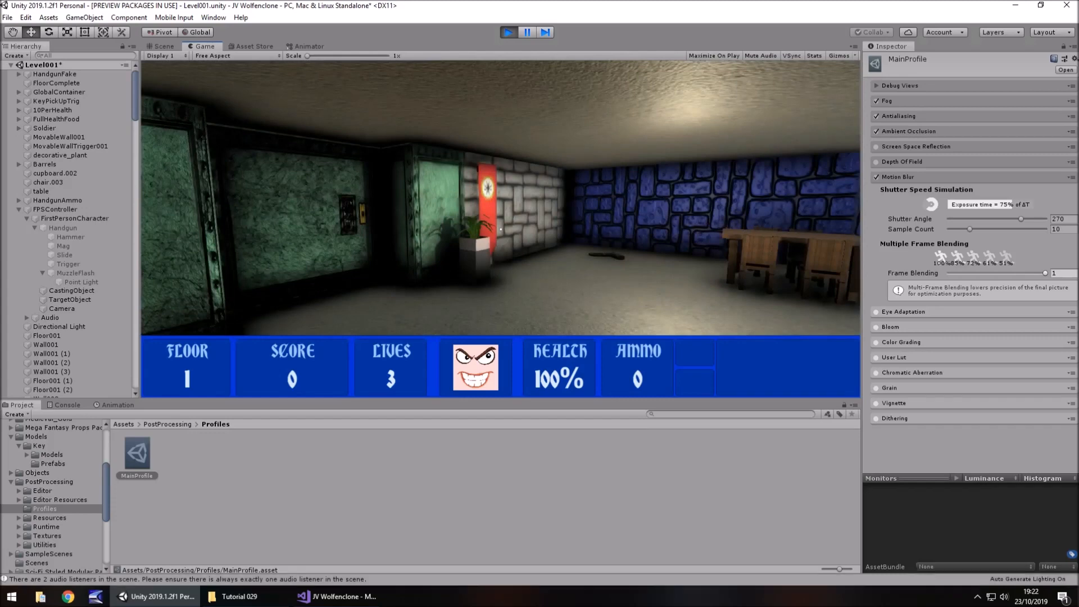
key("ctrl+p")
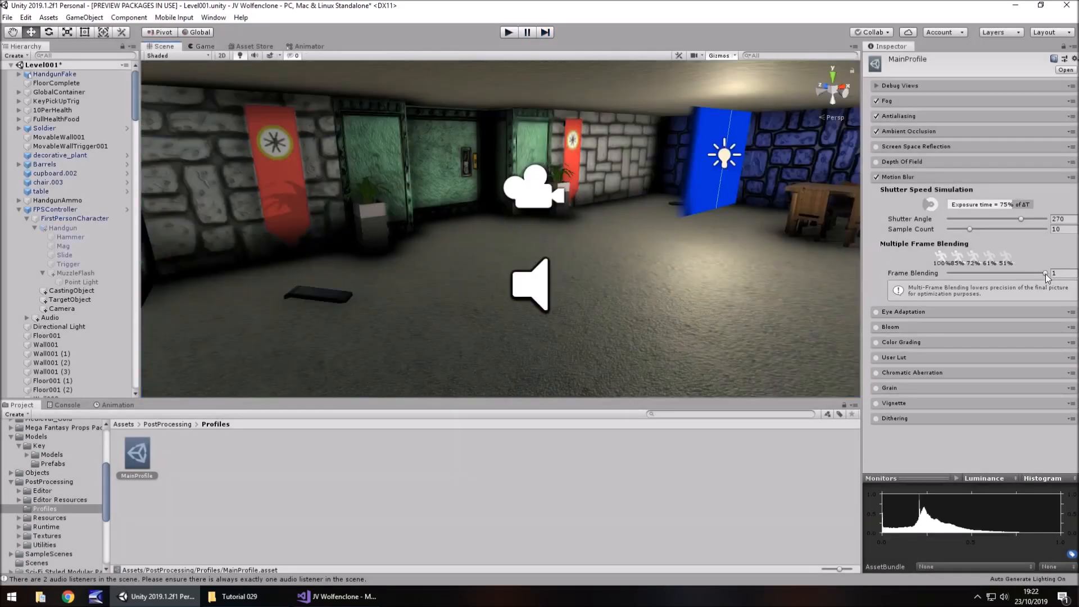
Step: Lower Motion Blur's Frame Blending to 0.035 and look around the room in a short play test
left_click_drag(1046, 274, 953, 278)
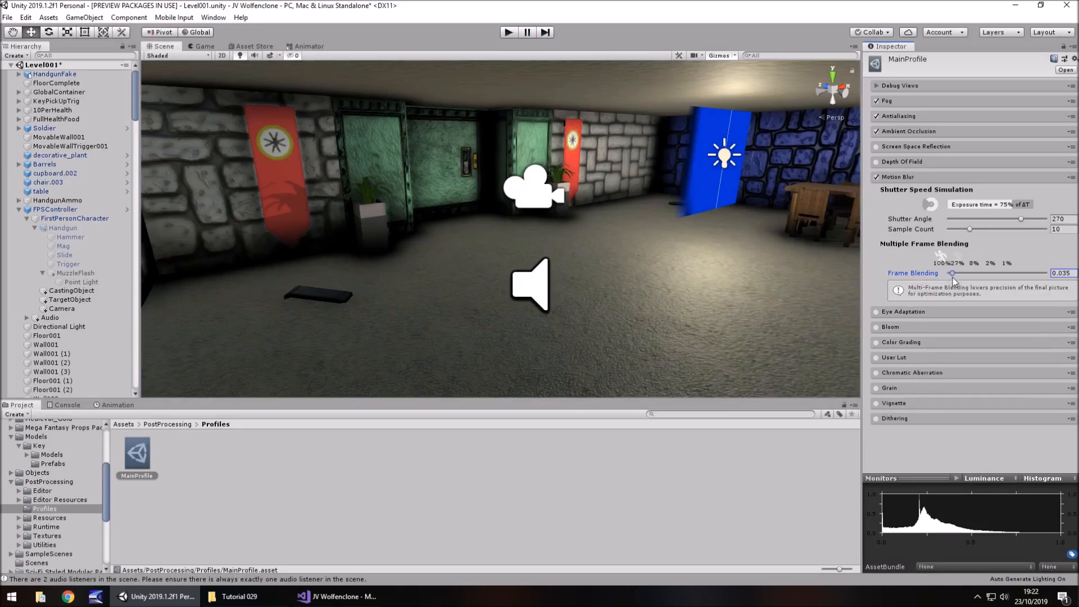
left_click(508, 32)
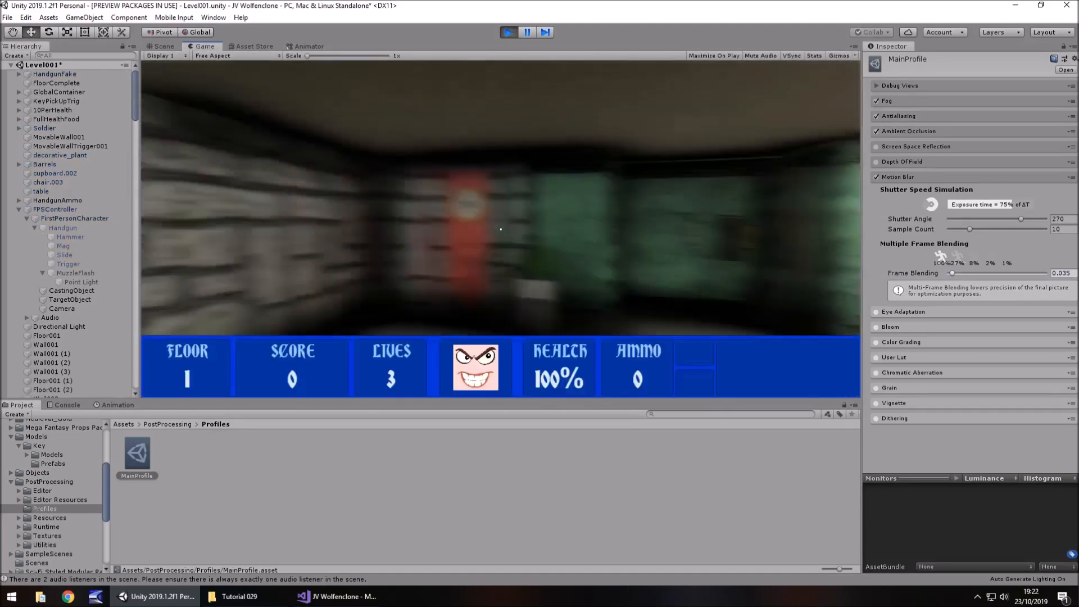
key("ctrl+p")
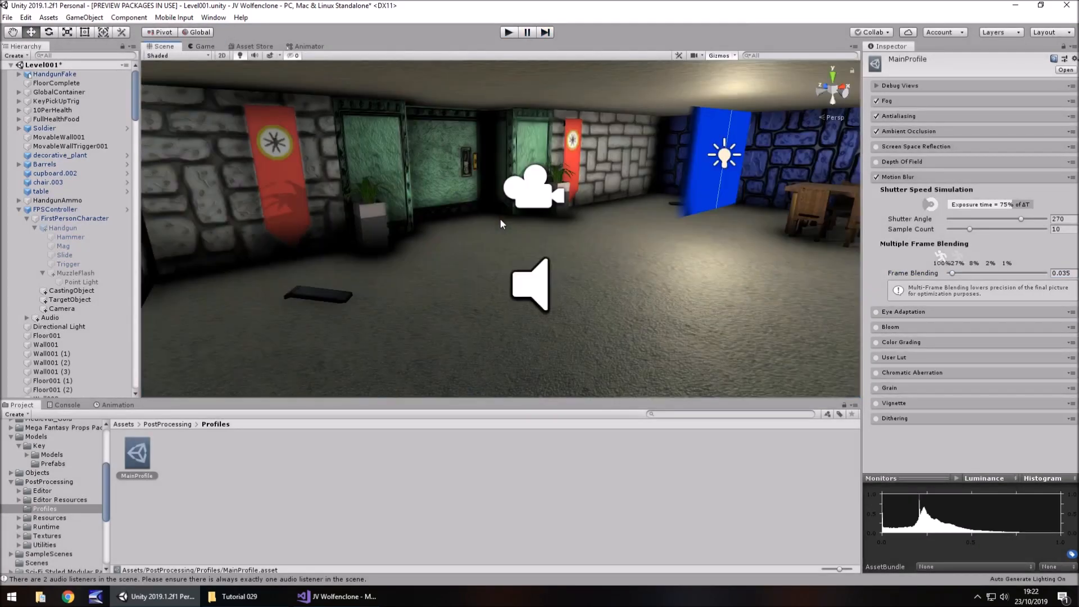
Step: Return Motion Blur's Frame Blending to 0 and collapse its settings
left_click_drag(954, 275, 907, 275)
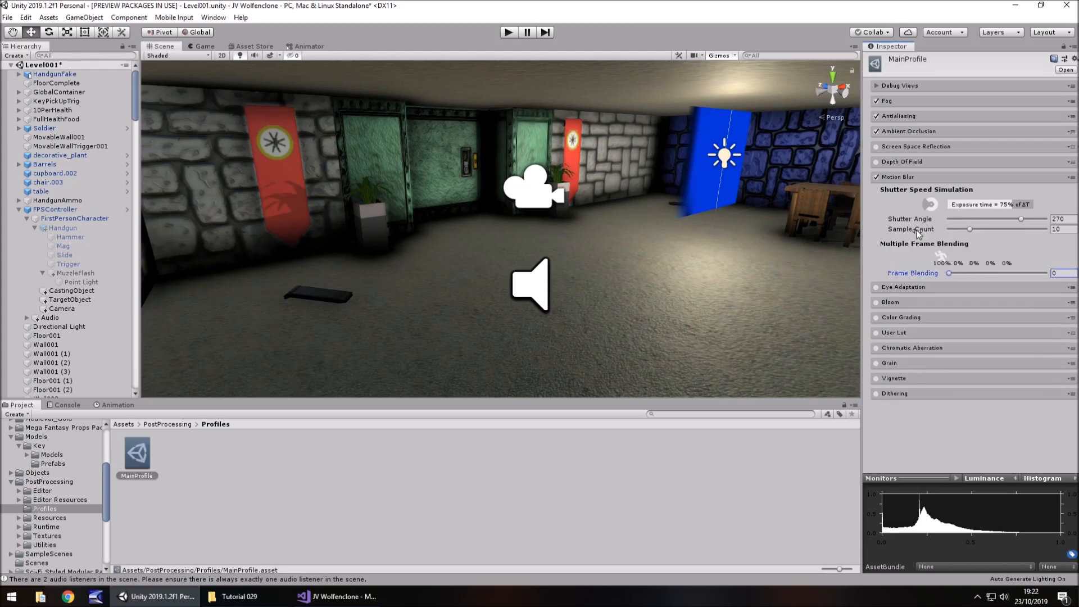
mouse_move(916, 234)
left_click(902, 179)
Step: Try Eye Adaptation with different Histogram filtering ranges, and turn the effect off again
left_click(901, 193)
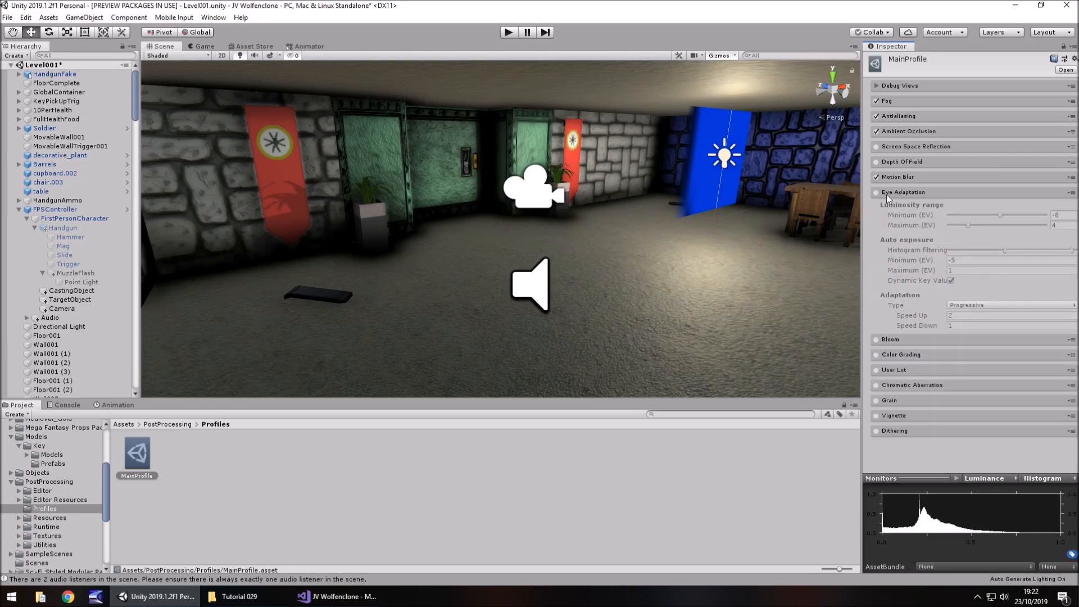
left_click(876, 192)
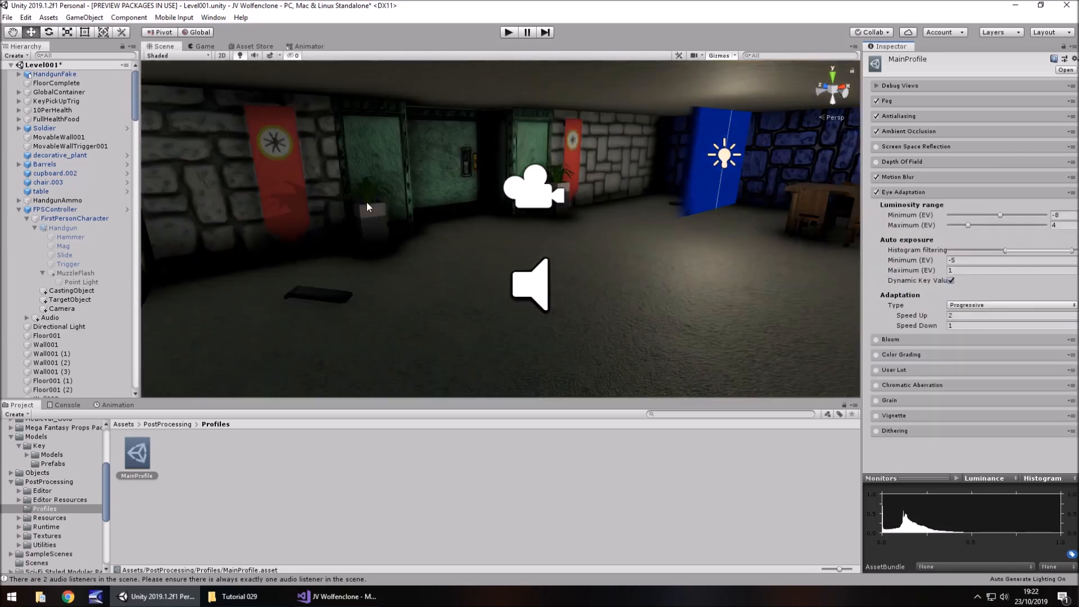
mouse_move(1006, 249)
left_mouse_down()
mouse_move(1045, 251)
mouse_move(964, 250)
mouse_move(1072, 261)
mouse_move(959, 265)
mouse_move(1034, 260)
mouse_move(1002, 253)
left_mouse_up()
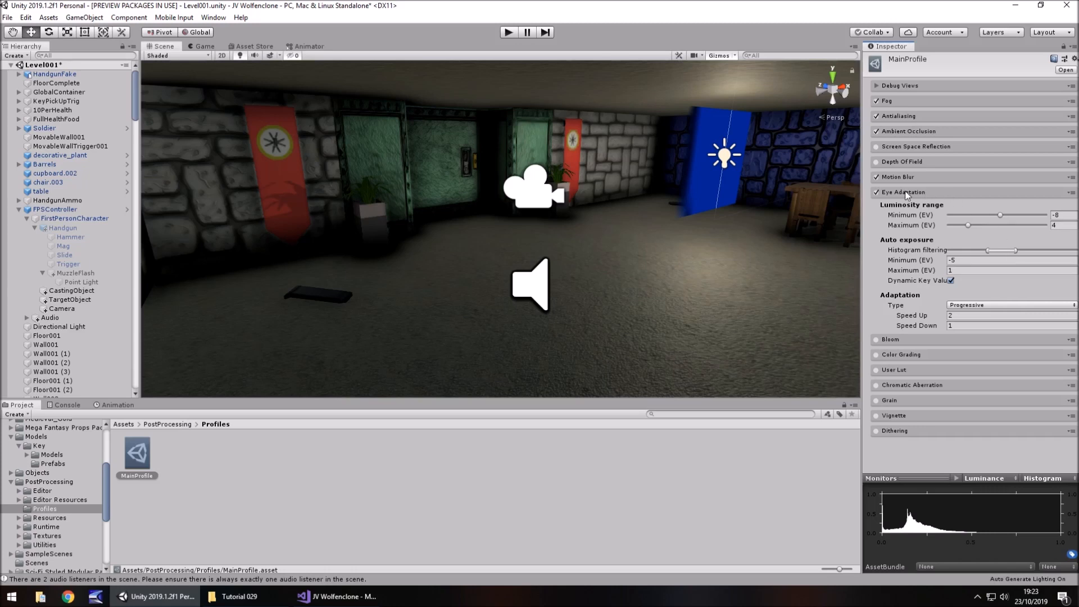
left_click_drag(997, 252, 1059, 250)
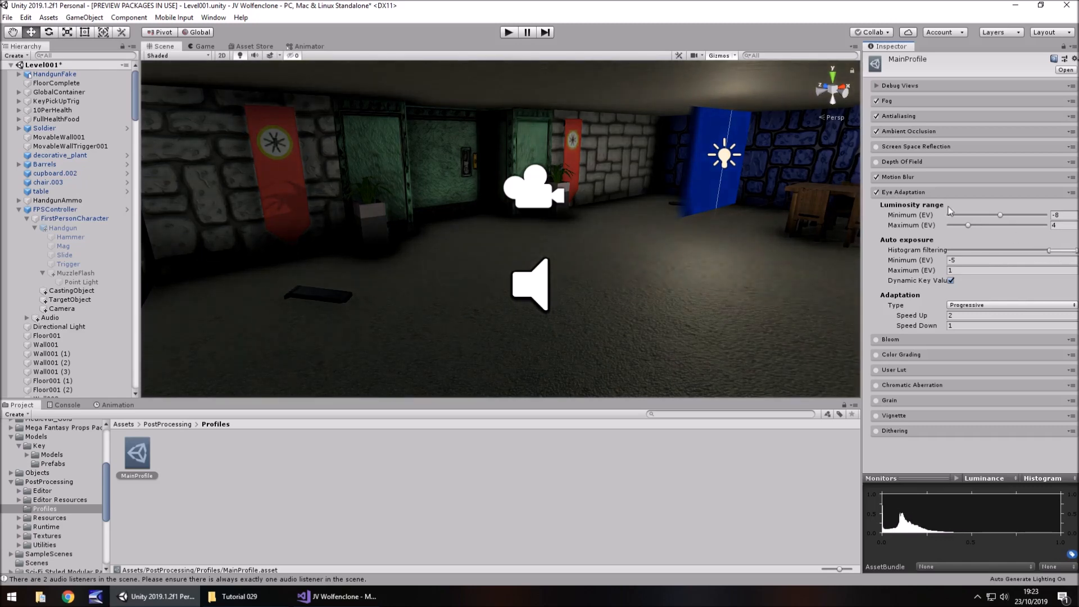
left_click(878, 192)
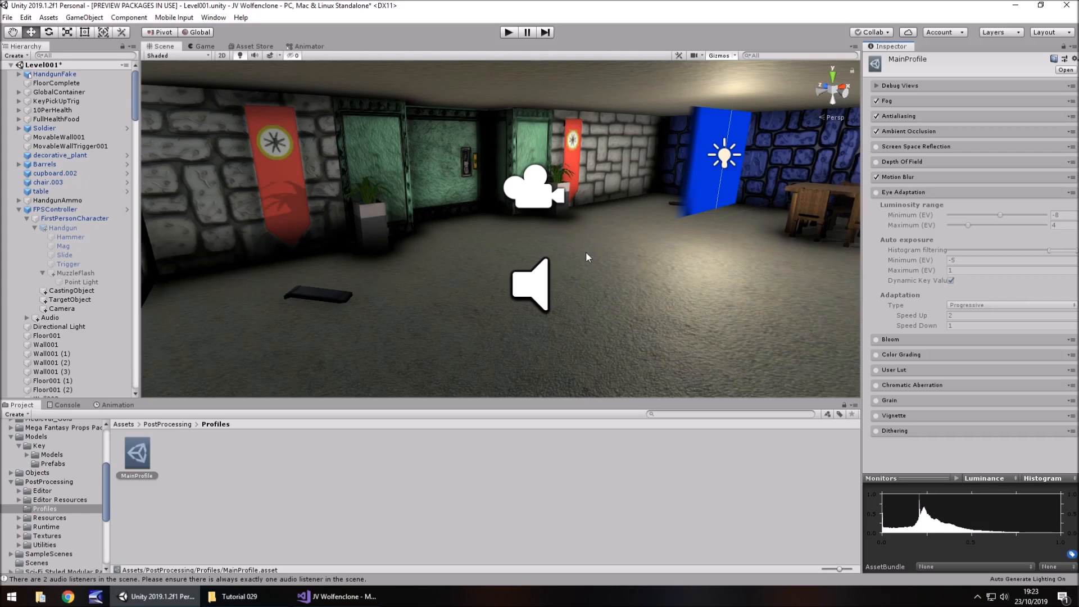
left_click(901, 191)
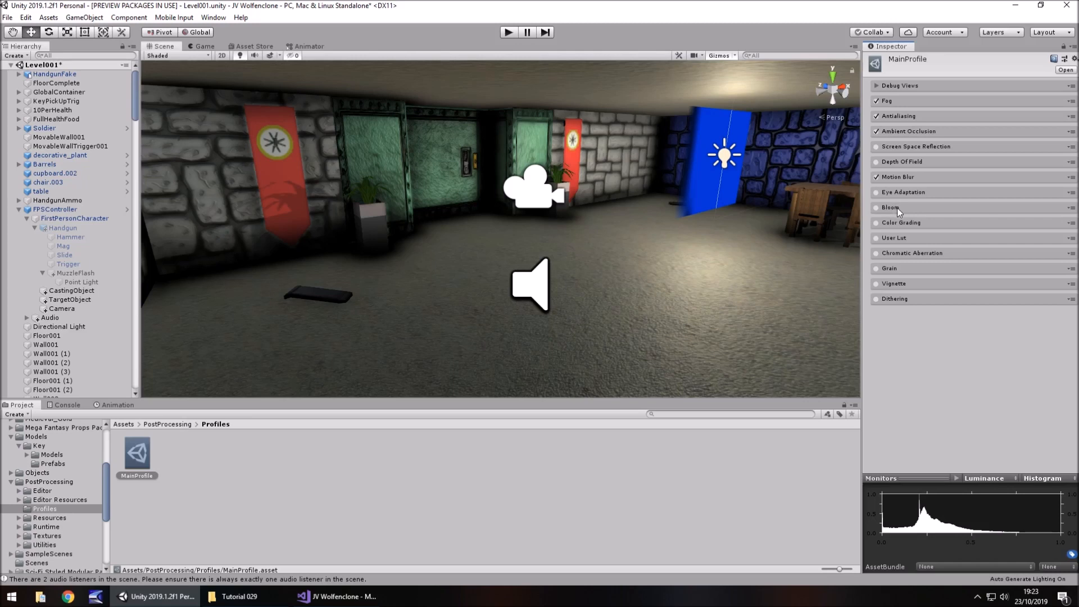
Step: Turn on Bloom in MainProfile with its settings expanded
left_click(897, 208)
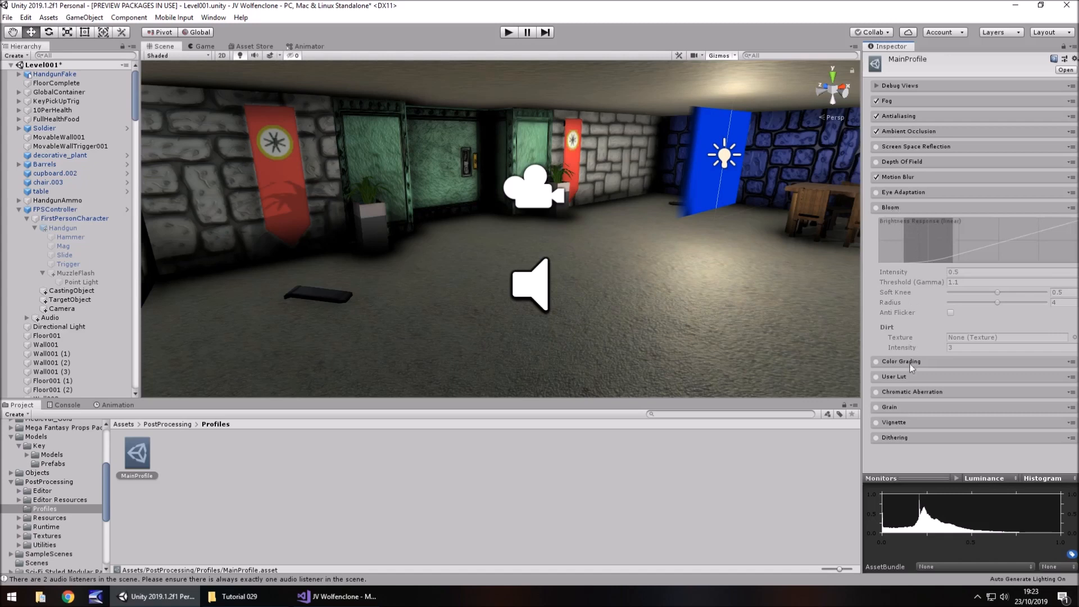
left_click(876, 207)
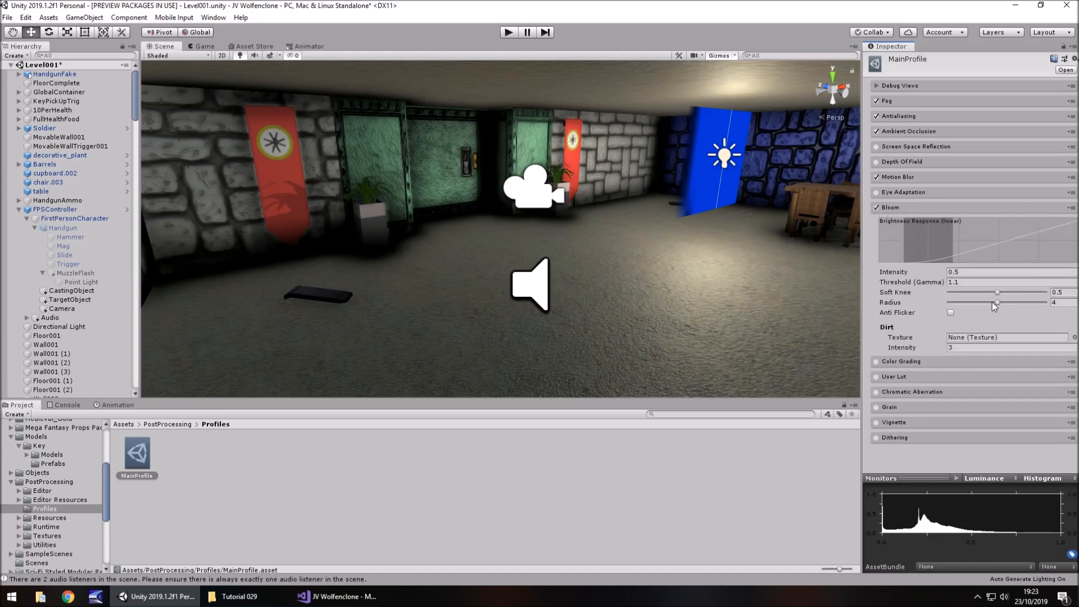
Step: Try Bloom with an Intensity of 90.47 and a Threshold of 0.59, and reset its settings to the defaults
left_click_drag(902, 275, 426, 245)
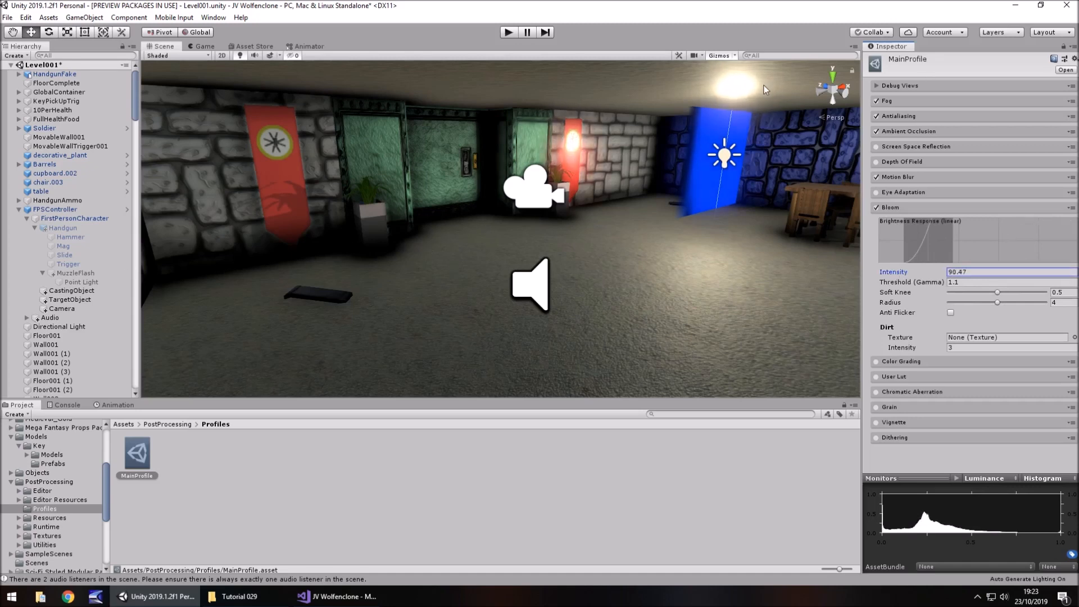
mouse_move(896, 282)
left_mouse_down()
mouse_move(996, 293)
mouse_move(835, 278)
mouse_move(890, 288)
left_mouse_up()
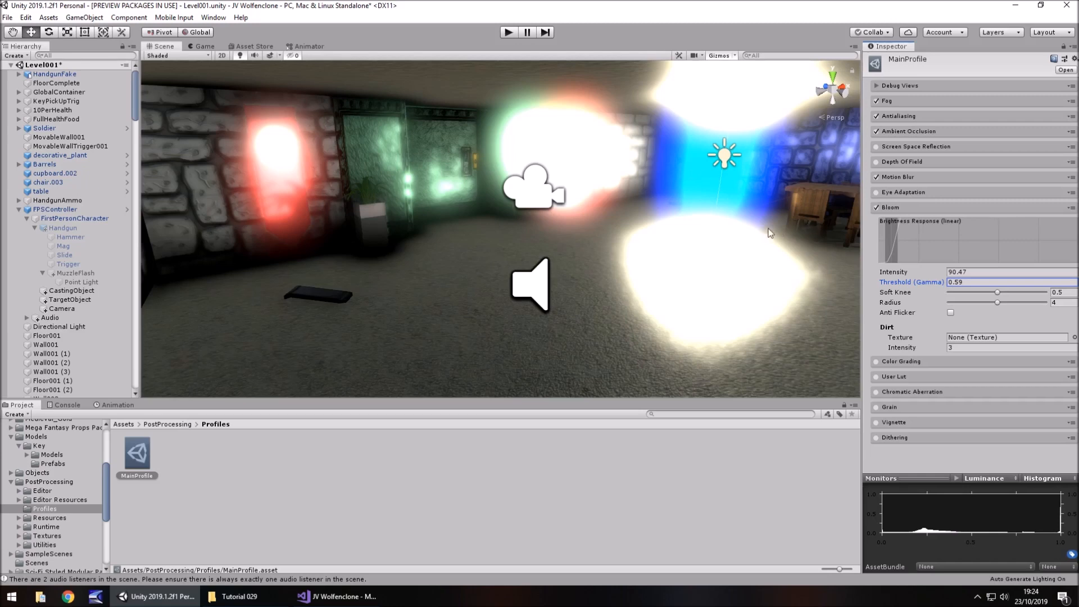
left_click(1071, 208)
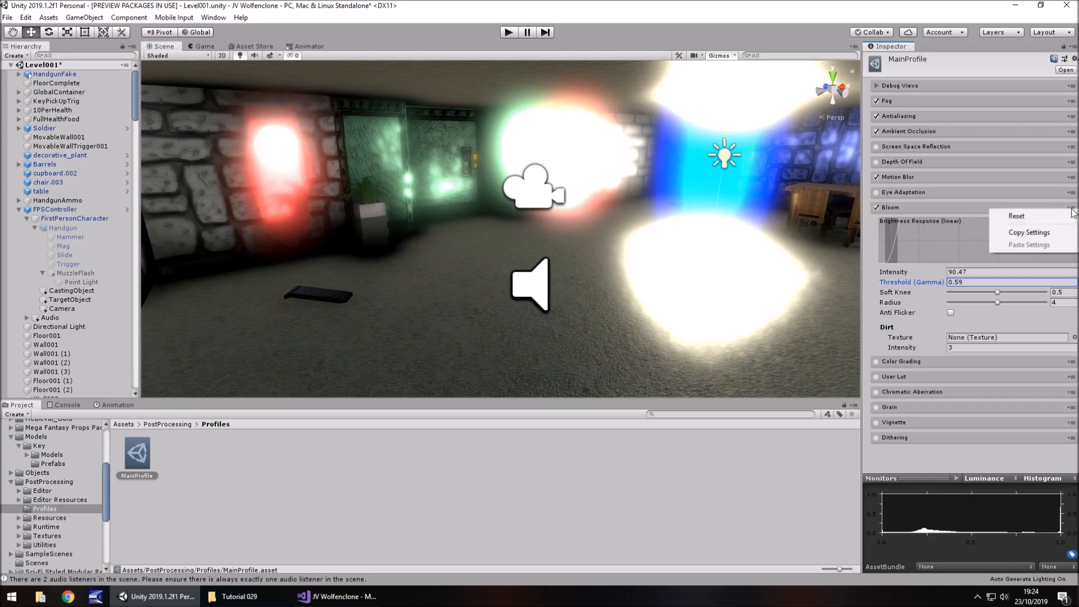
left_click(1017, 217)
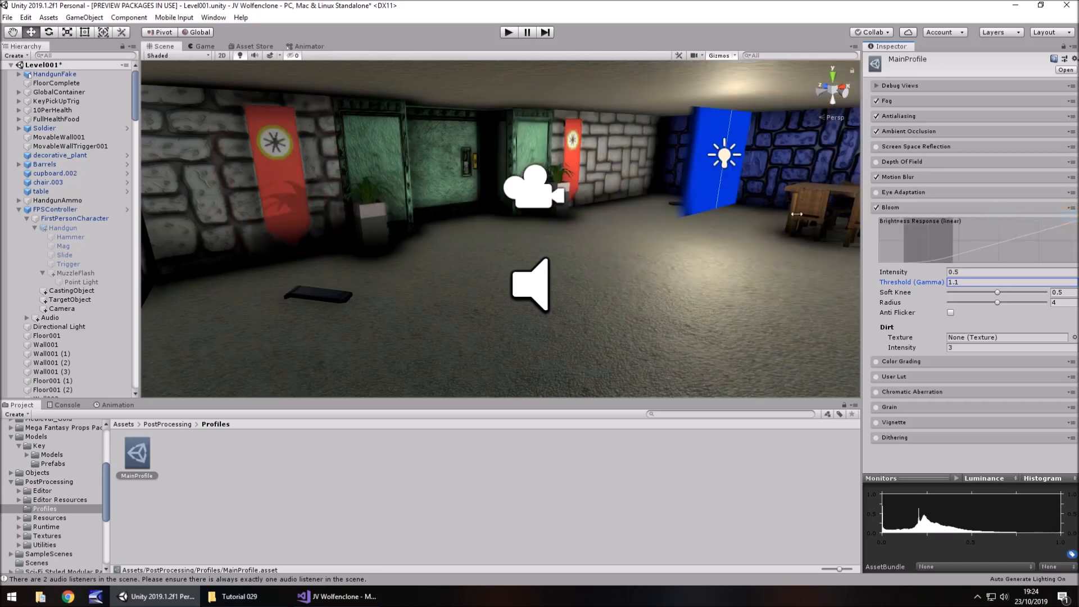
Step: Enable Anti Flicker for Bloom and set its Radius to 7, Threshold to 0.88 and Intensity to 0.36
left_click(950, 313)
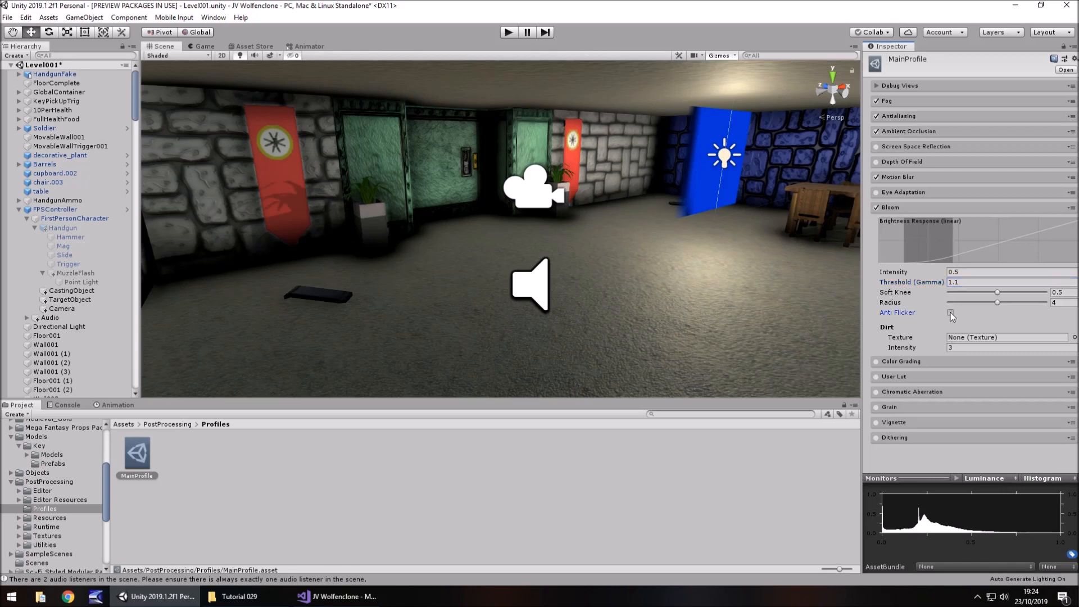
left_click_drag(999, 302, 1041, 307)
left_click_drag(925, 286, 908, 272)
mouse_move(913, 272)
left_mouse_down()
mouse_move(928, 277)
mouse_move(906, 276)
left_mouse_up()
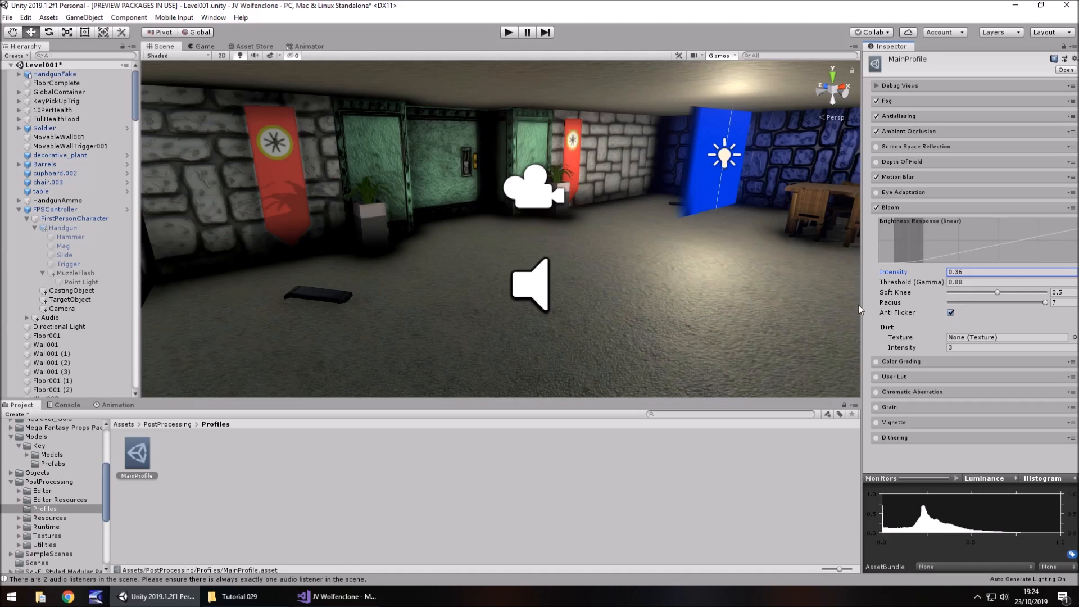
Step: Try the LensDirt01 texture as Bloom's Dirt texture with a Dirt Intensity of 37.59
left_click(1074, 338)
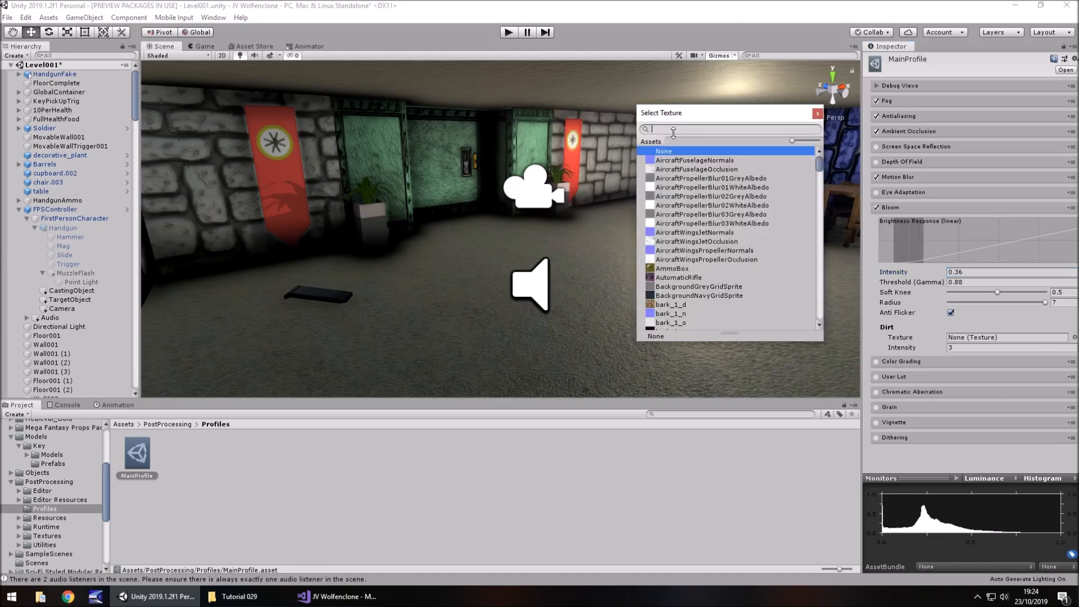
type("dirt")
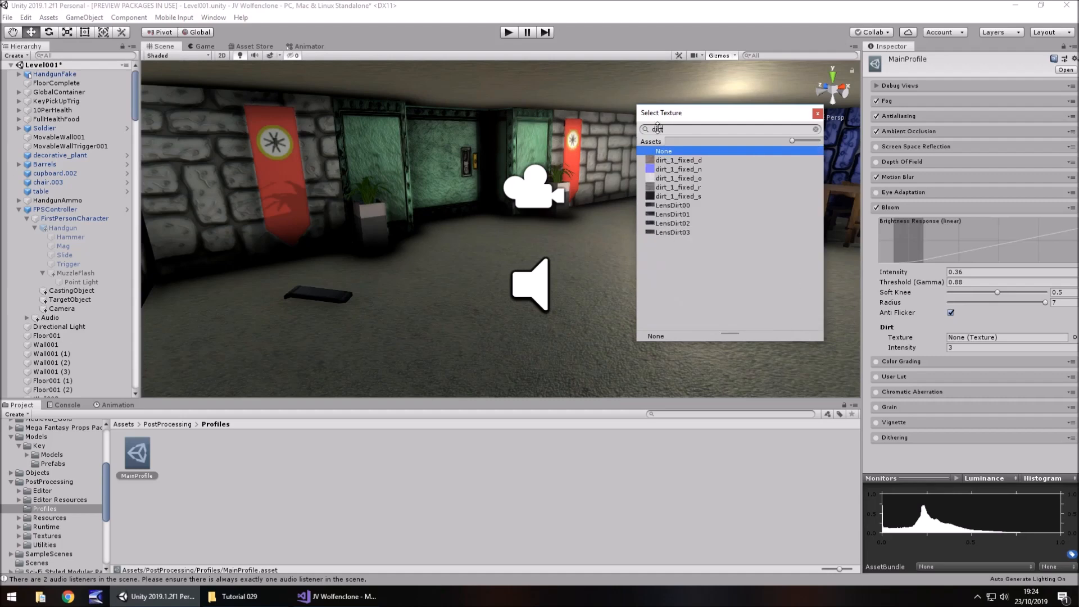
left_click(674, 214)
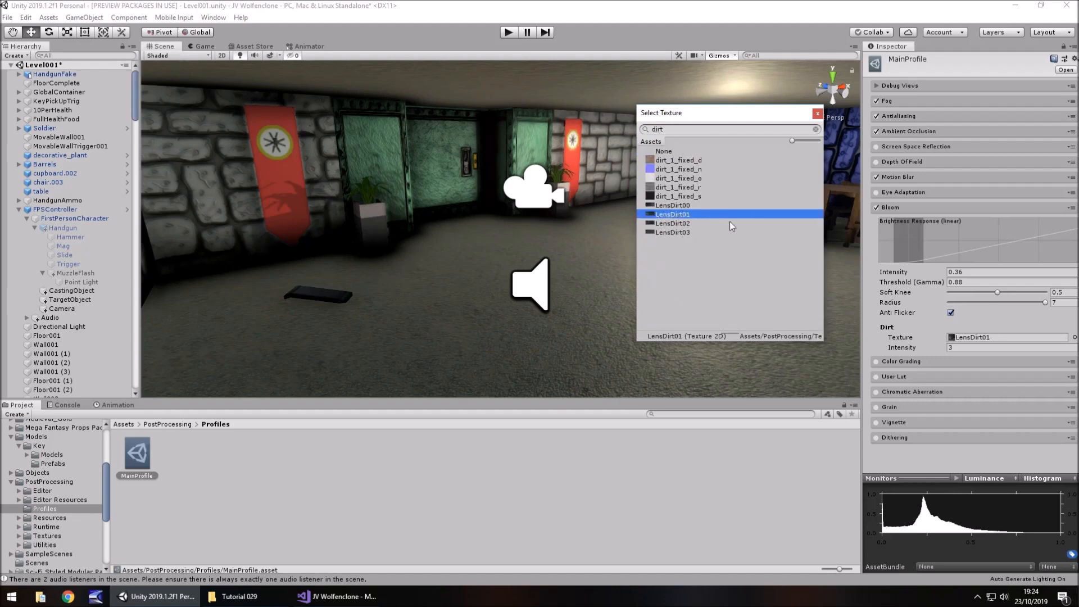
left_click_drag(906, 349, 380, 350)
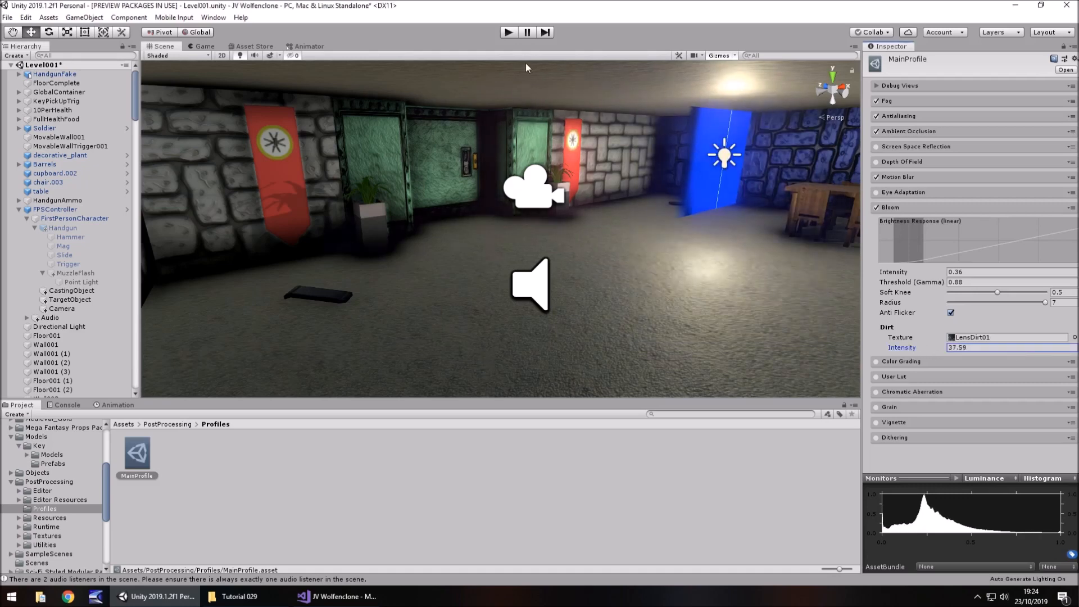
Step: Run the level, try Bloom's Dirt Intensity at 162.55 while playing, and exit play mode
left_click(509, 32)
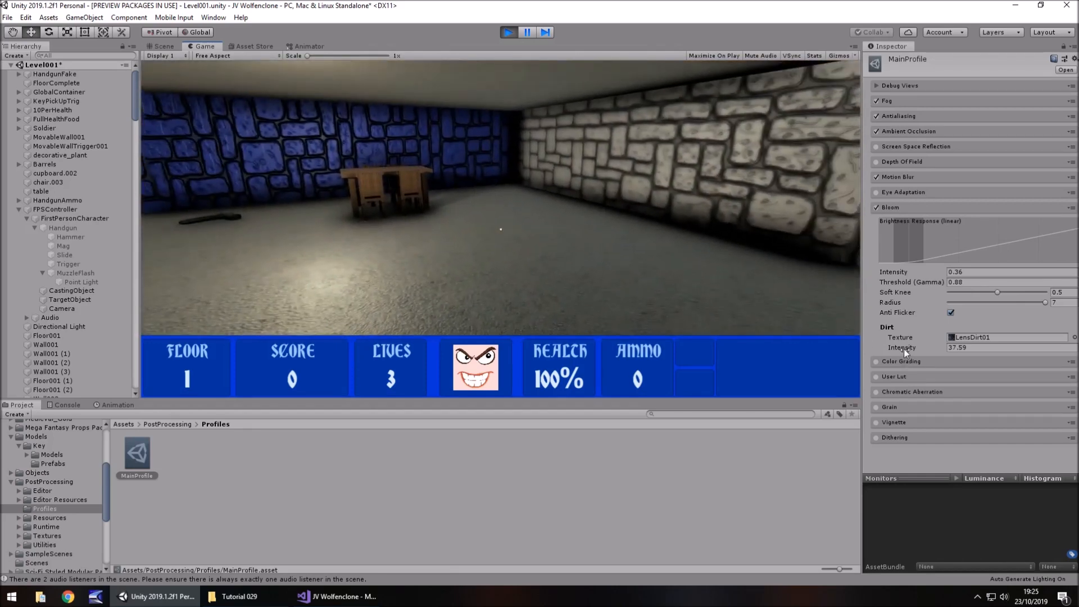
left_click_drag(906, 351, 956, 352)
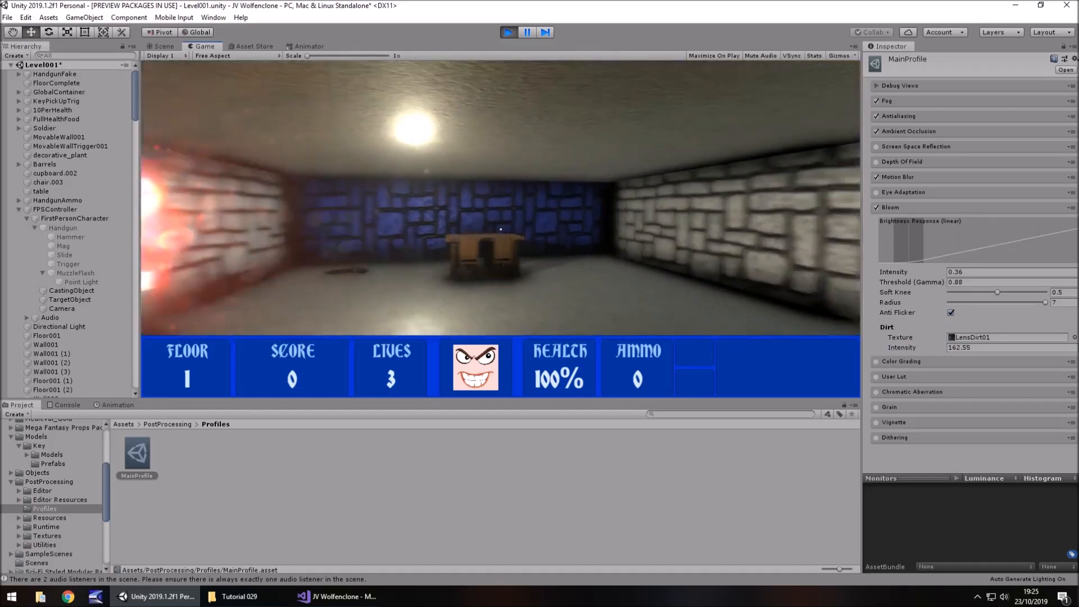
key("ctrl+p")
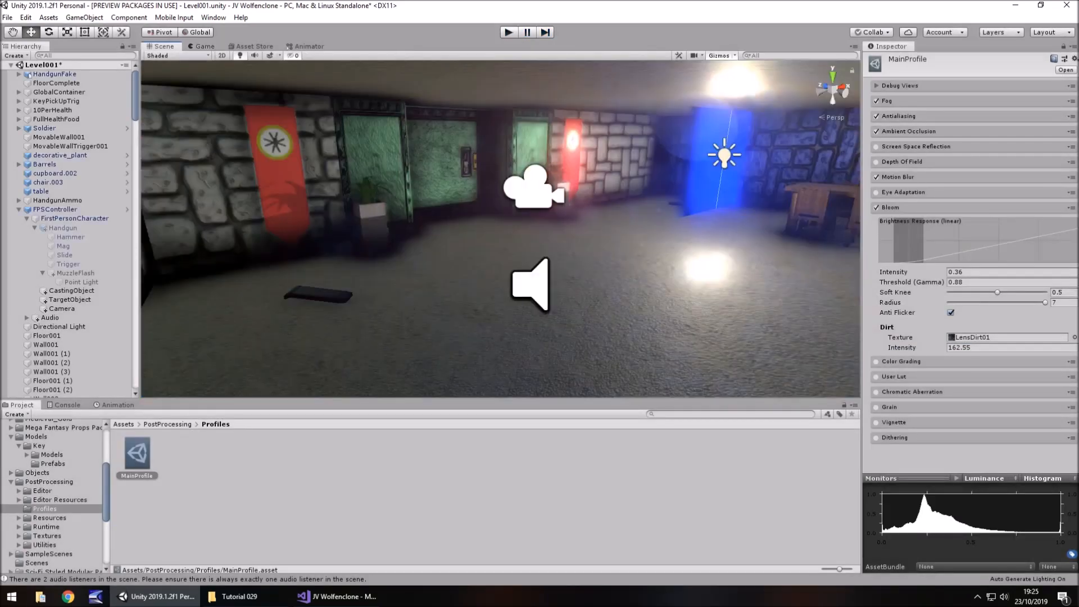
Step: Undo the Dirt texture and Dirt Intensity changes in Bloom
left_click(1072, 208)
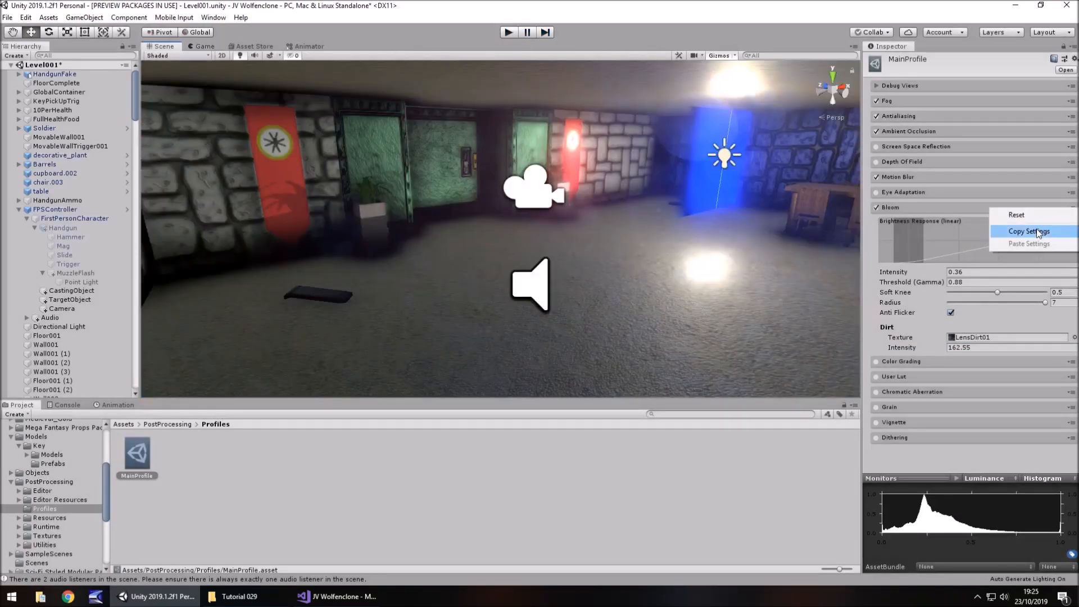
left_click(940, 239)
key("ctrl+z")
key("ctrl+z")
key("ctrl+z")
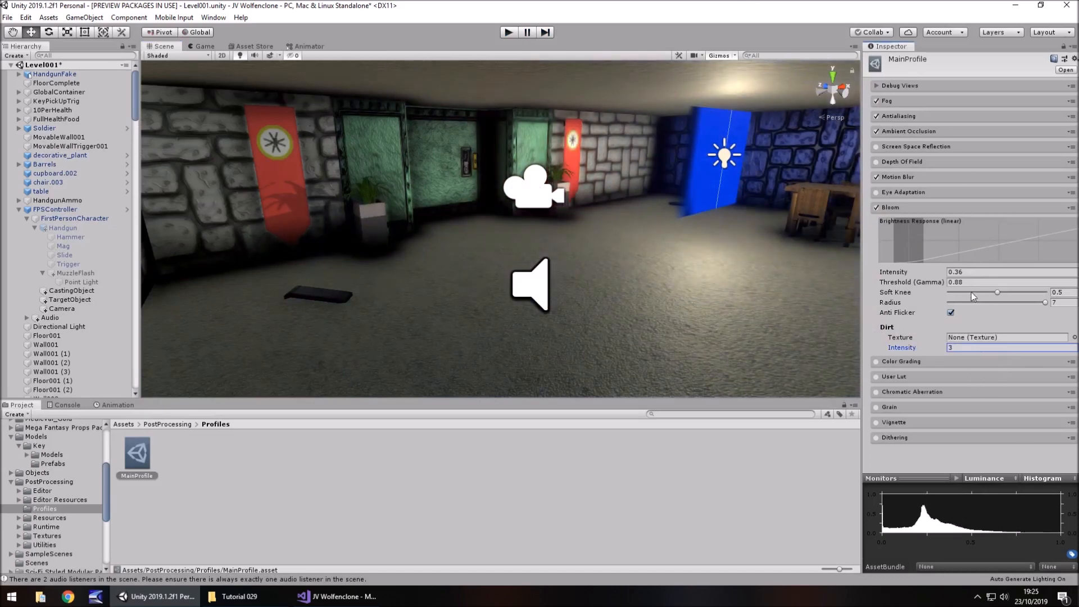
Step: Collapse Bloom, turn on Color Grading with its settings expanded, and set its Tonemapper to Filmic (ACES)
left_click(895, 207)
left_click(897, 223)
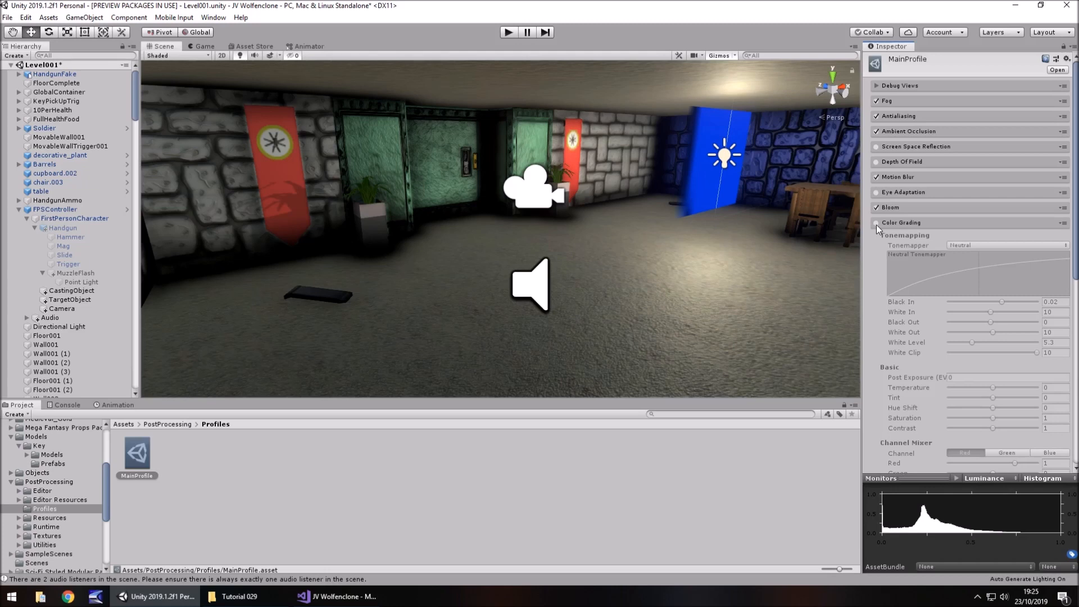
left_click(877, 223)
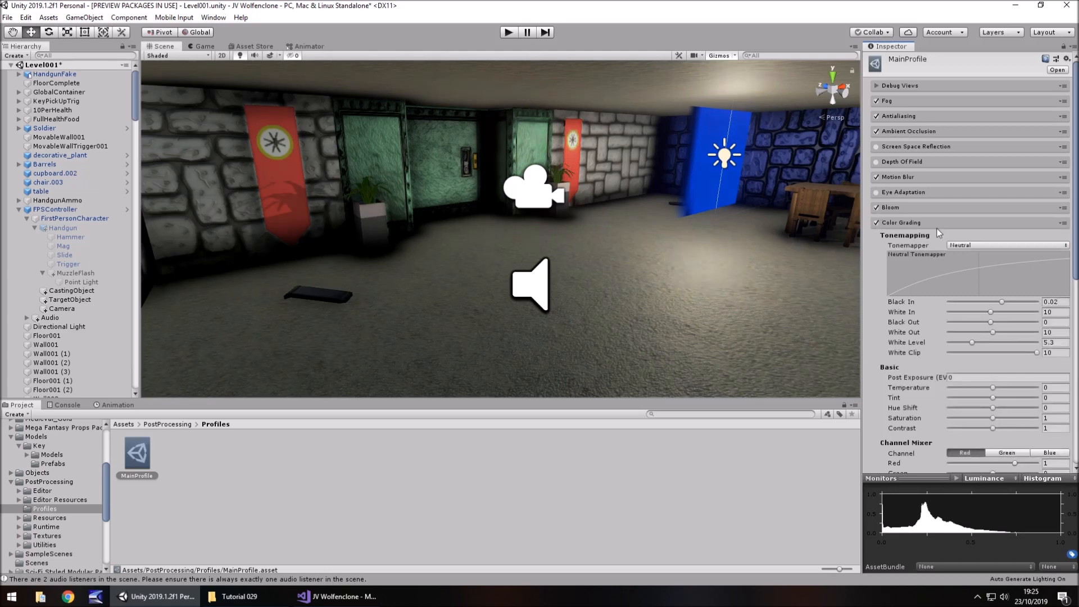
left_click(961, 245)
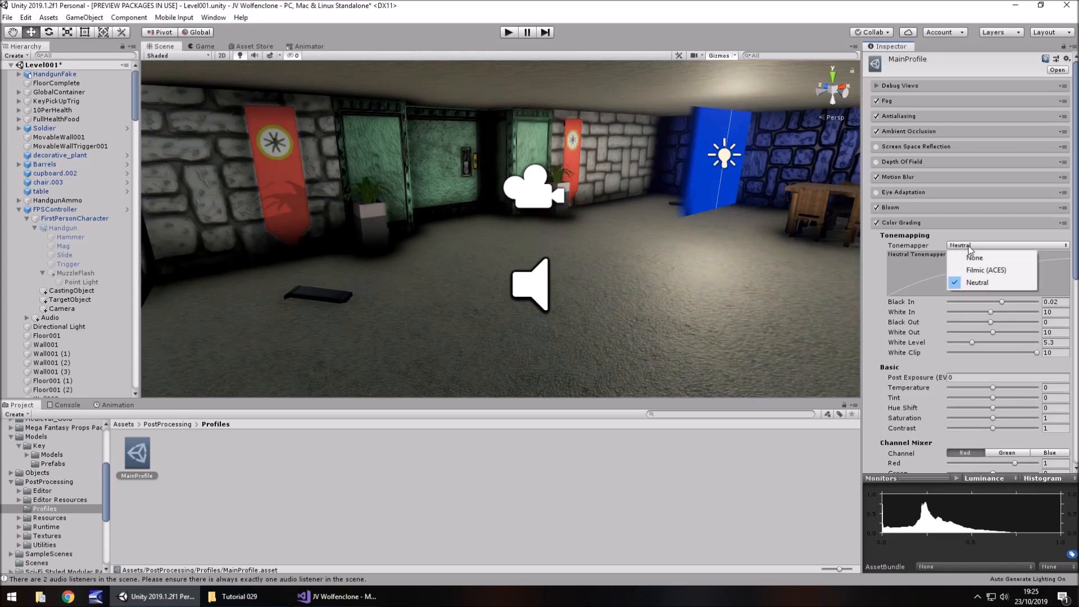
left_click(1004, 268)
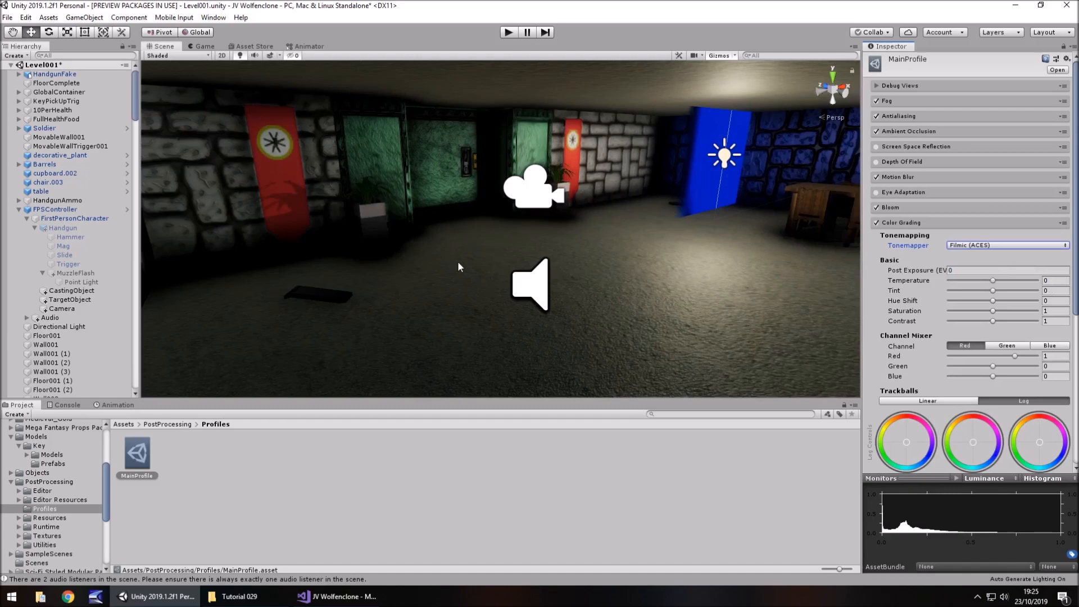
Step: Play through the level's rooms, picking up items and shooting, to examine the Filmic (ACES) look, and exit play mode
left_click(508, 33)
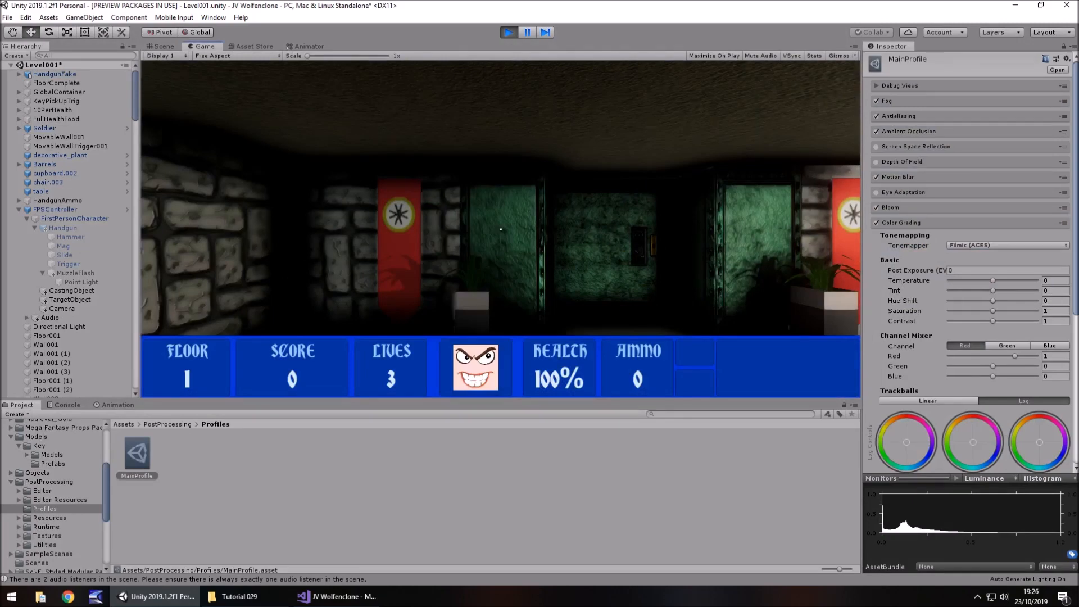
key("w")
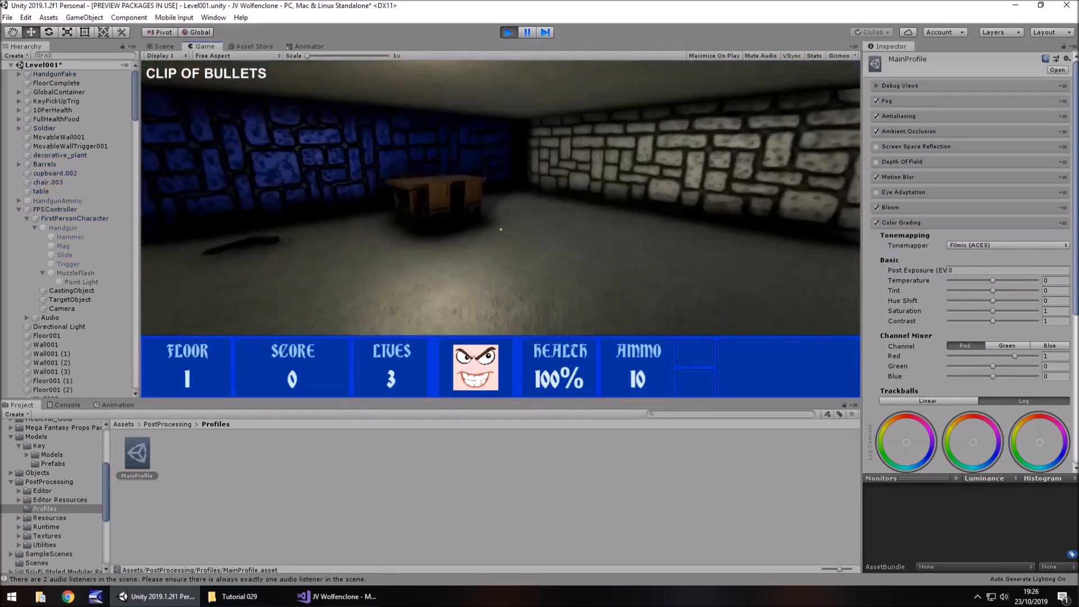
key("w")
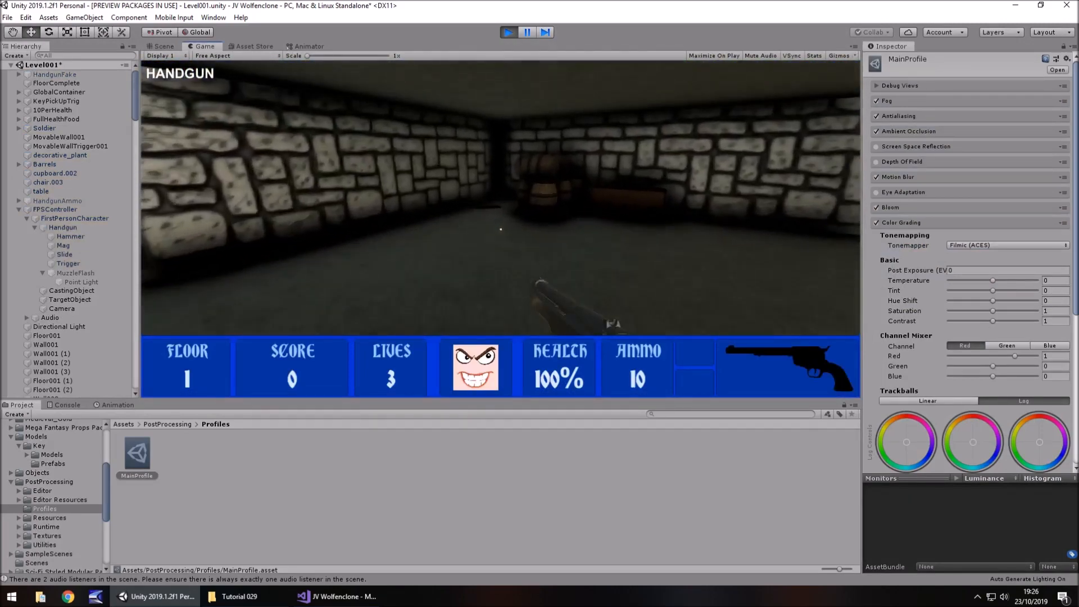
key("w")
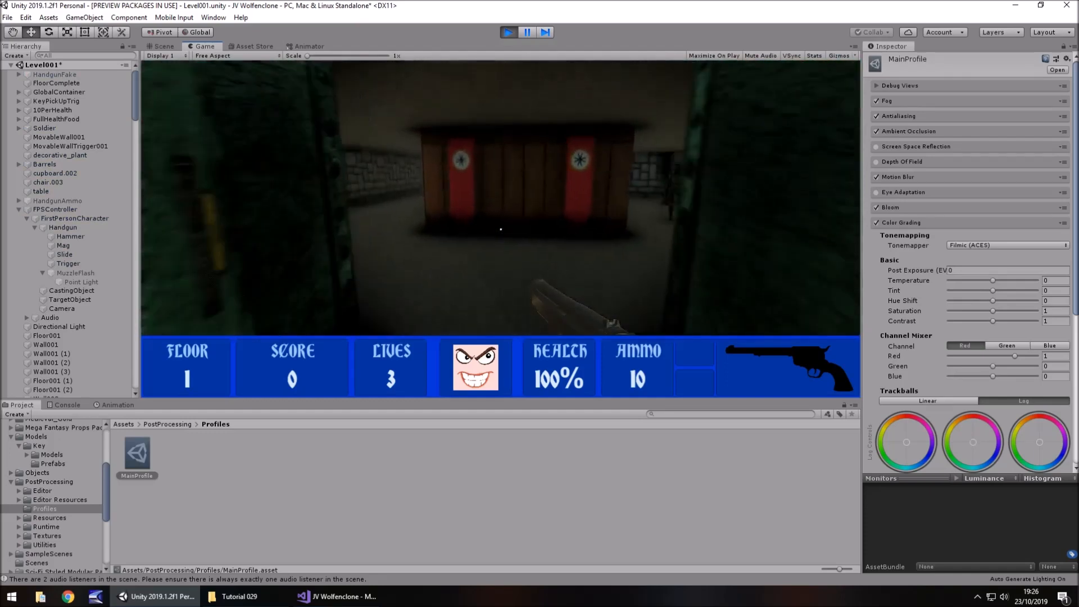
key("w")
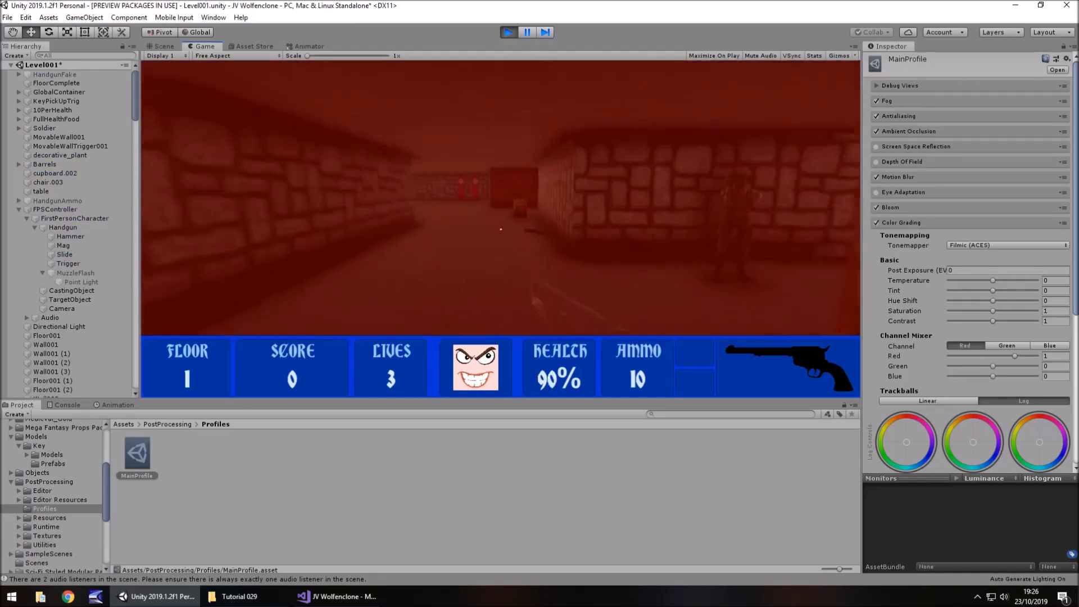
key("w")
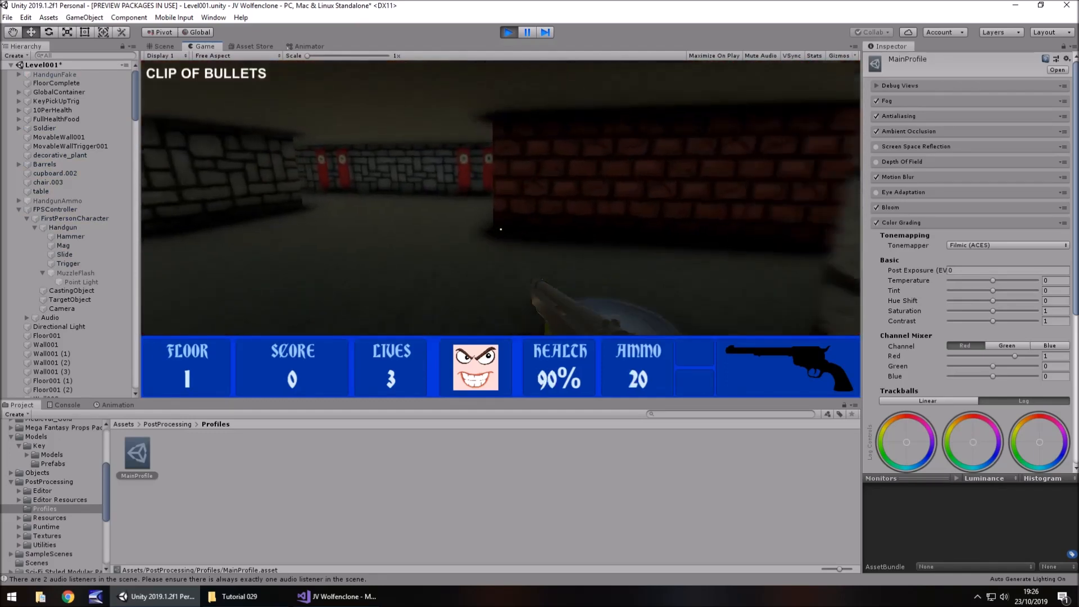
key("w")
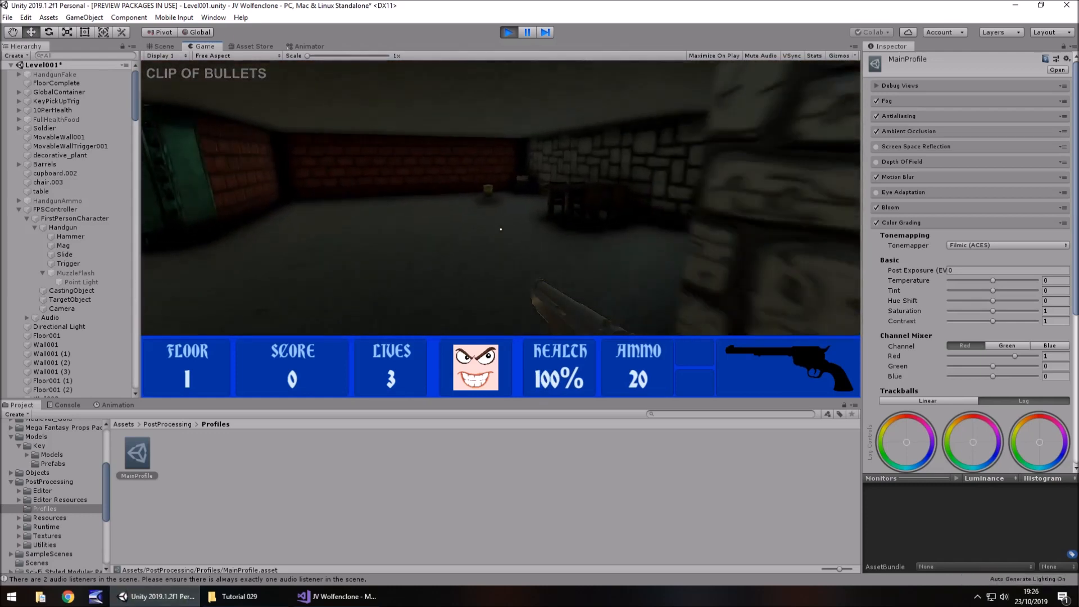
left_click(501, 229)
left_click(501, 229)
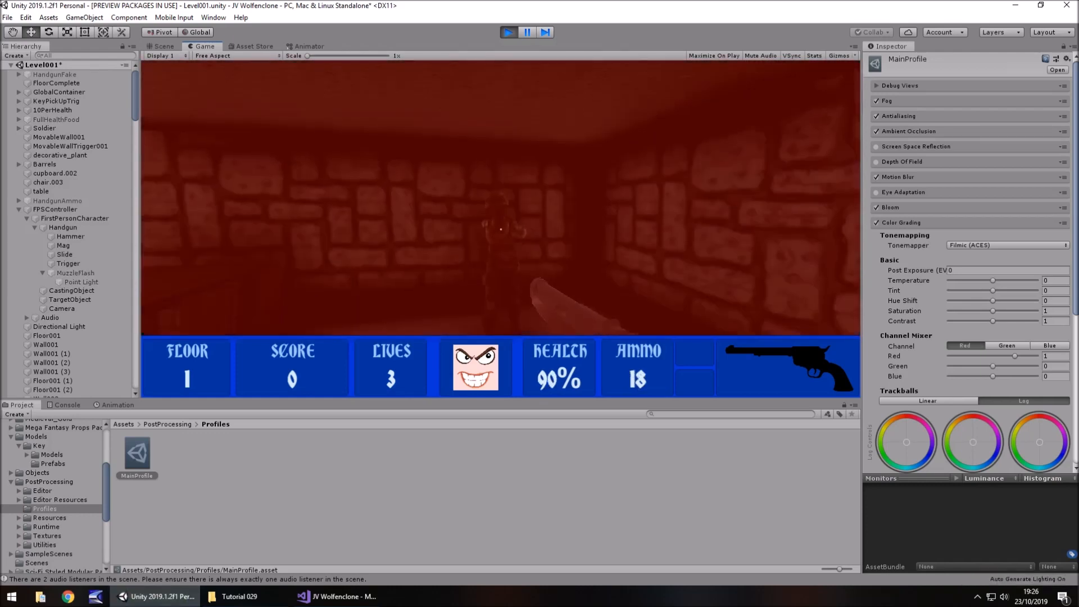
left_click(501, 229)
left_click(501, 229)
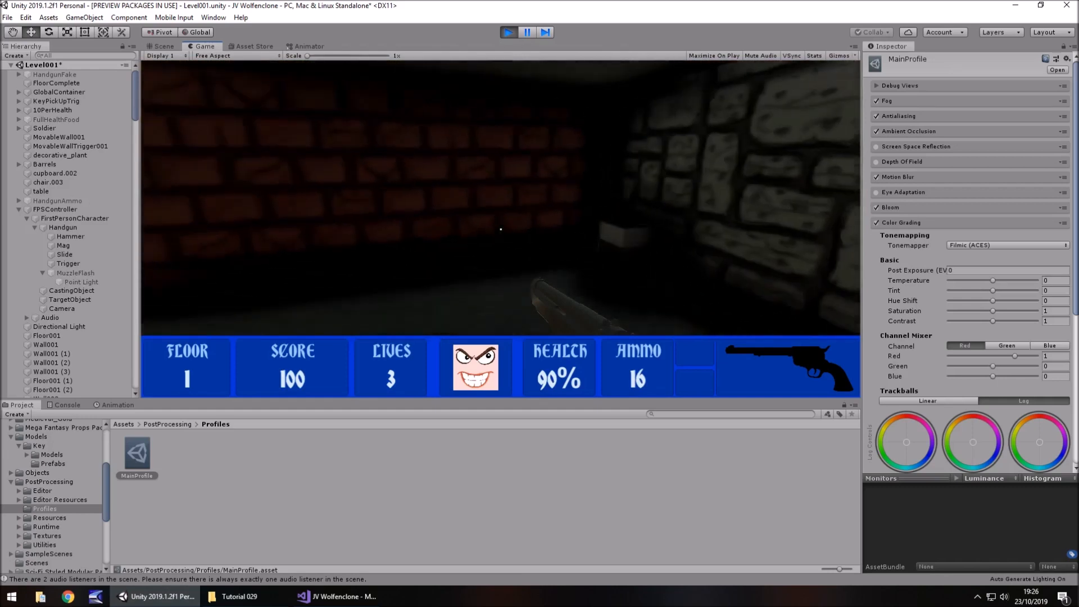
key("w")
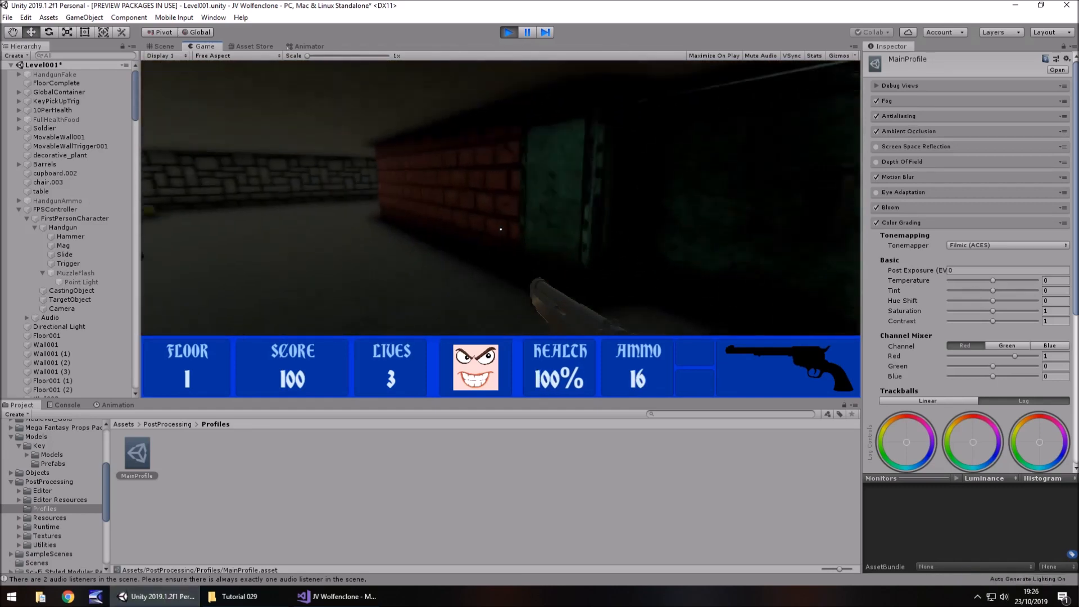
key("w")
left_click(501, 230)
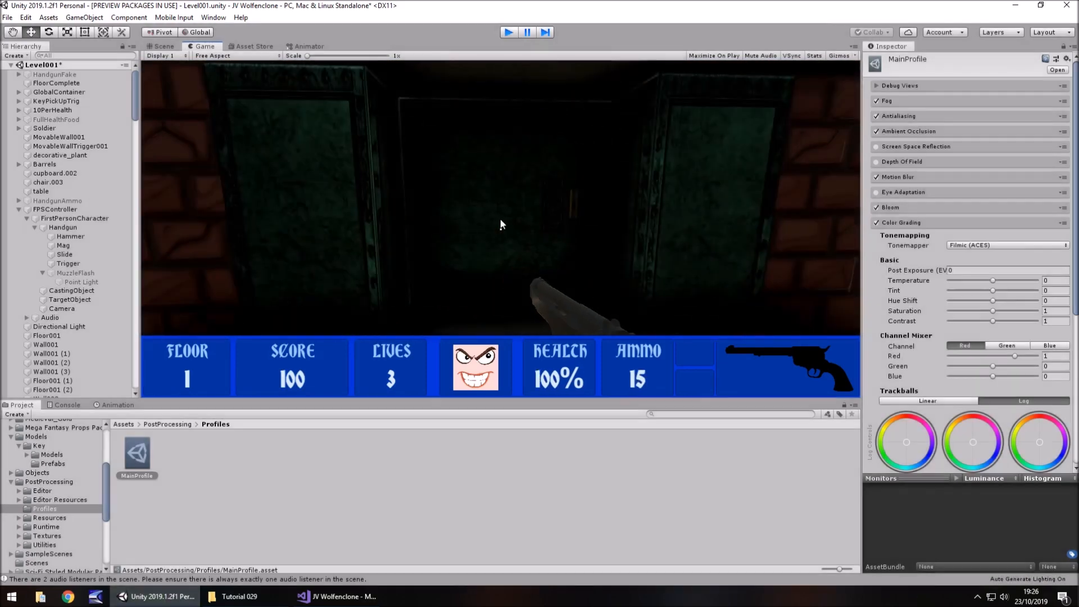
key("ctrl+p")
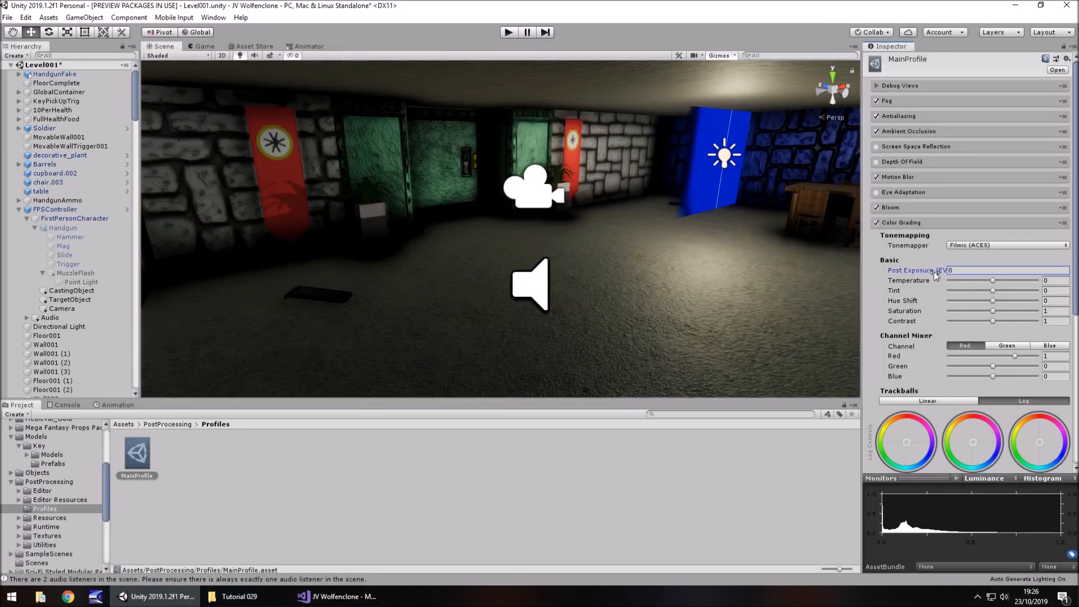
Step: Try different Post Exposure values in Color Grading, including -1.72, and undo each change
left_click_drag(925, 270, 825, 287)
key("ctrl+z")
left_click_drag(915, 279, 879, 279)
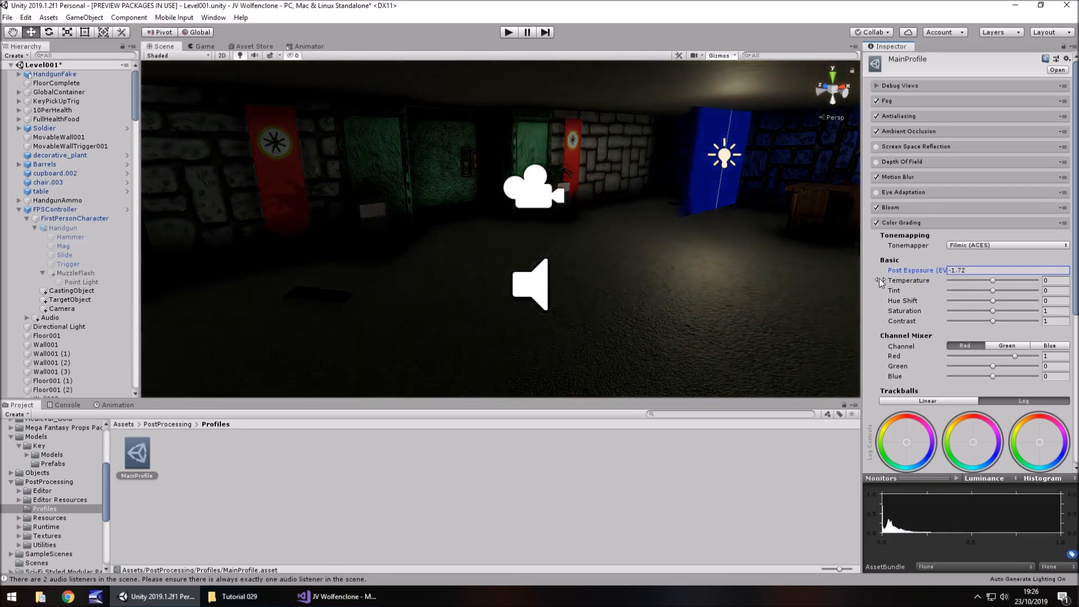
key("ctrl+z")
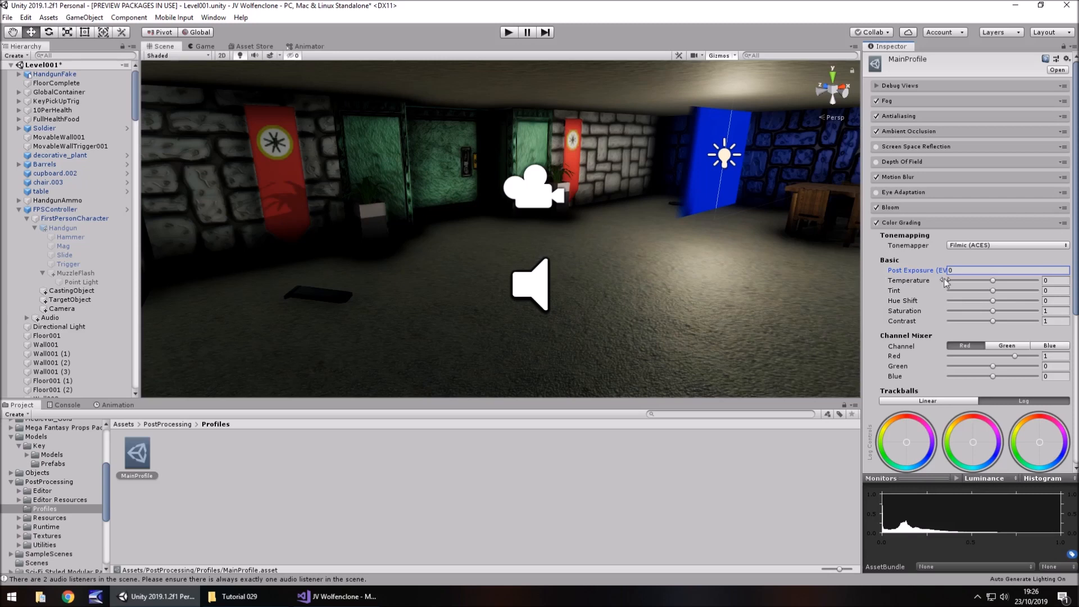
Step: Set Color Grading's Post Exposure to 1, and try Temperature at -36 and 100 before setting it to 9
type("1")
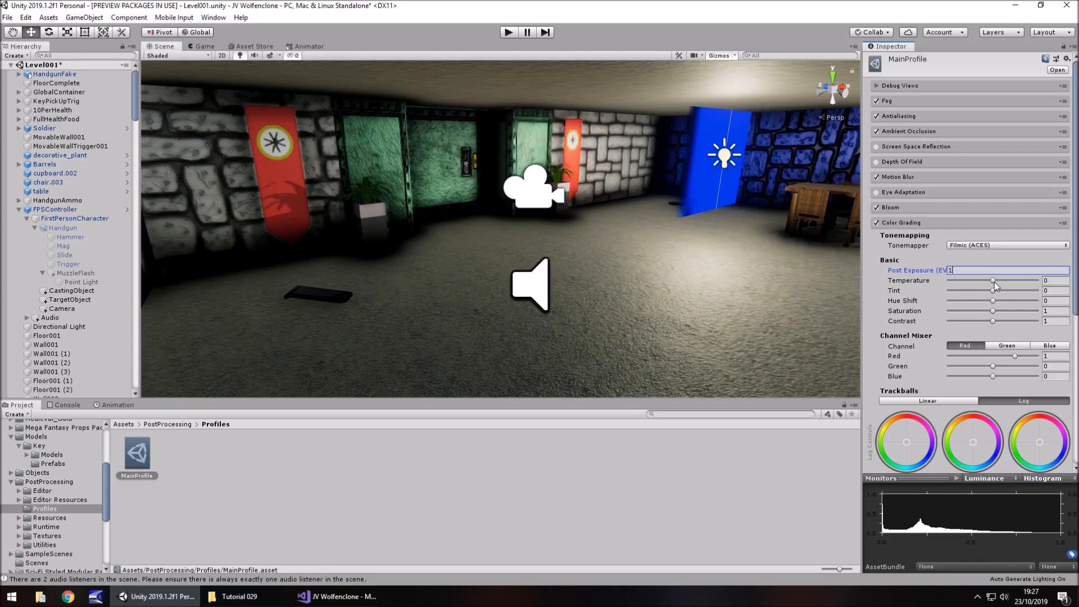
left_click_drag(994, 282, 979, 286)
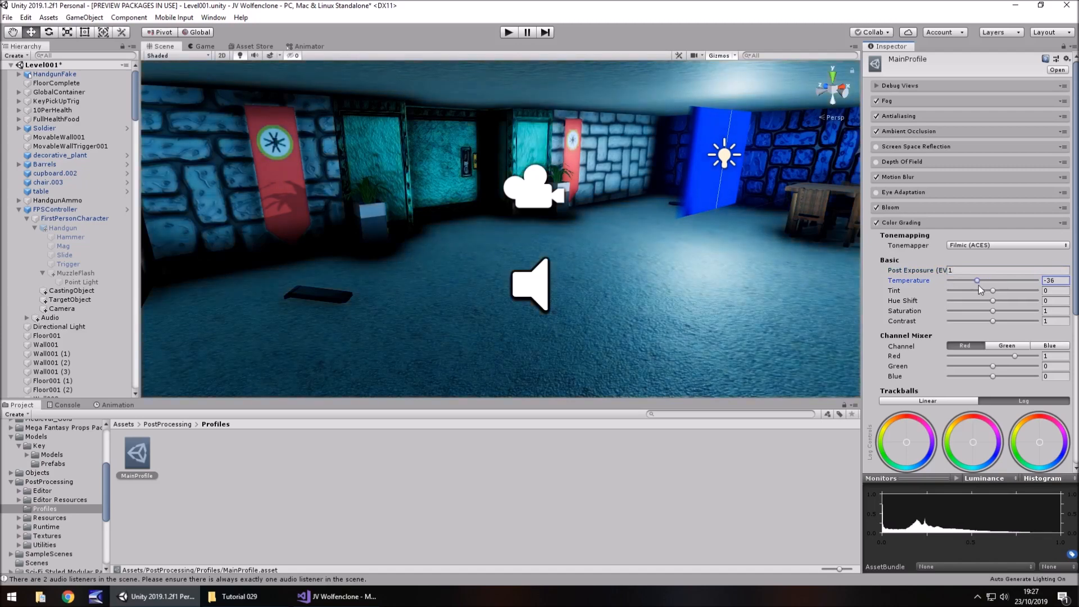
left_click_drag(979, 286, 1070, 289)
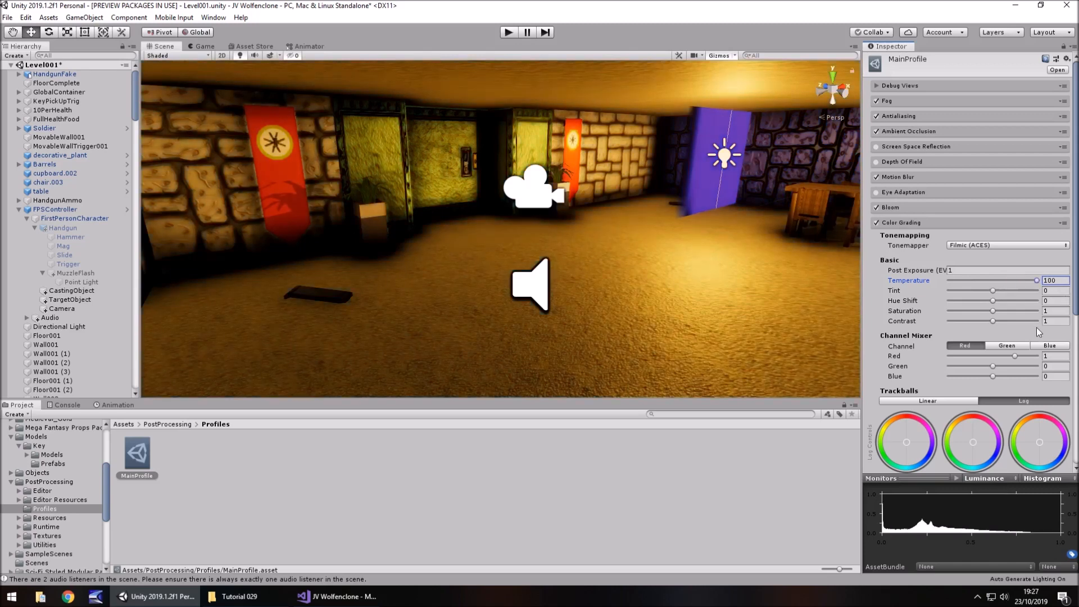
left_click_drag(1037, 284, 998, 285)
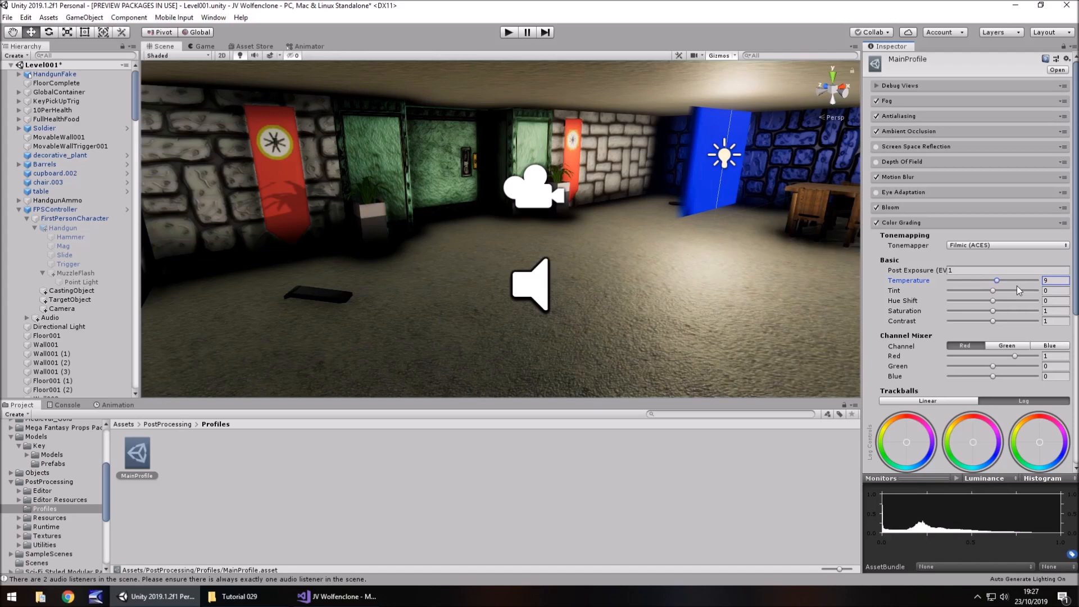
Step: Try Color Grading's Tint at -100 and set it to 27
left_click_drag(993, 291, 878, 293)
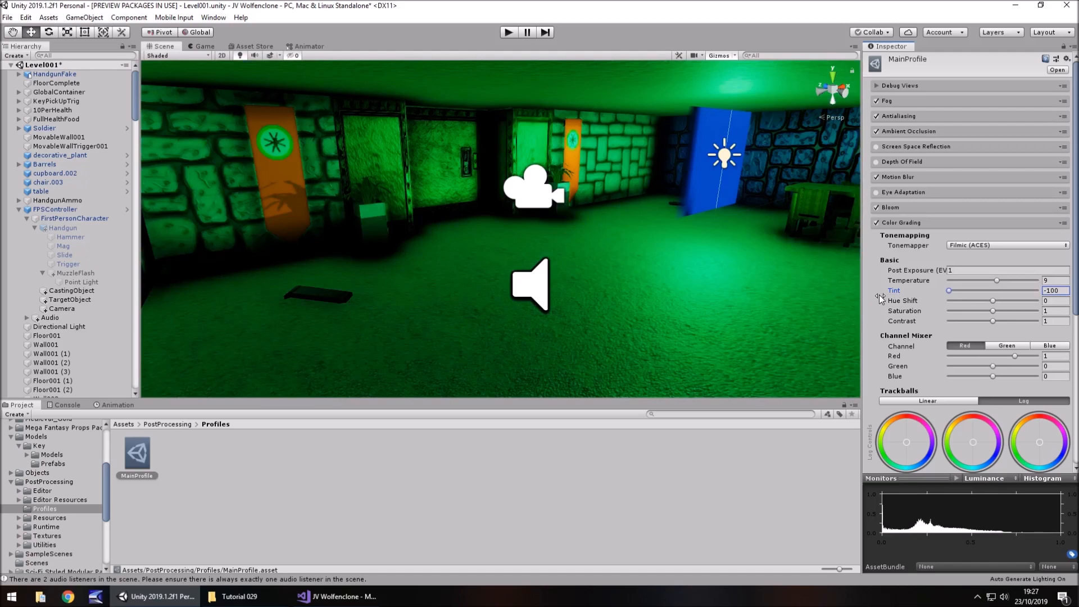
left_click_drag(949, 291, 1016, 299)
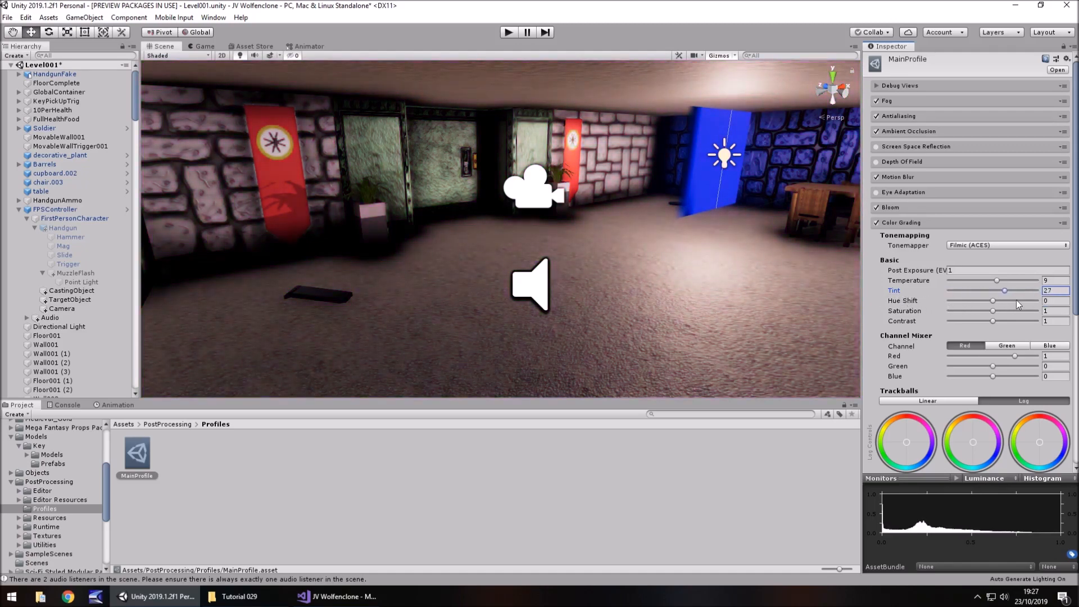
Step: Set Color Grading's Tint to 0
double_click(1053, 291)
type("0")
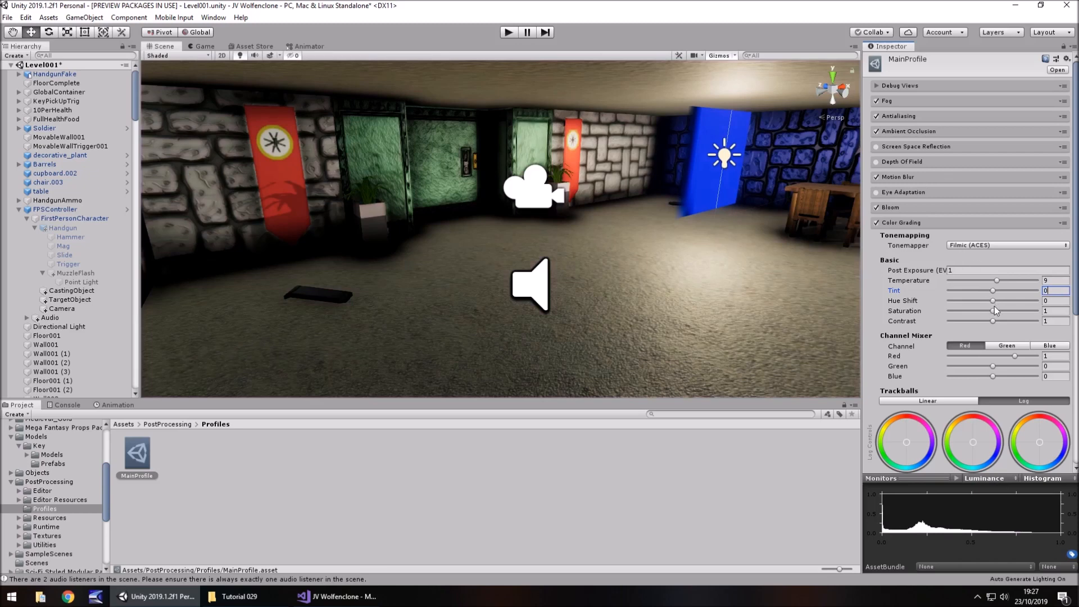
Step: Try Color Grading's Hue Shift at -180 while walking through the level in play mode, and set it back to 0
left_click_drag(995, 300, 920, 304)
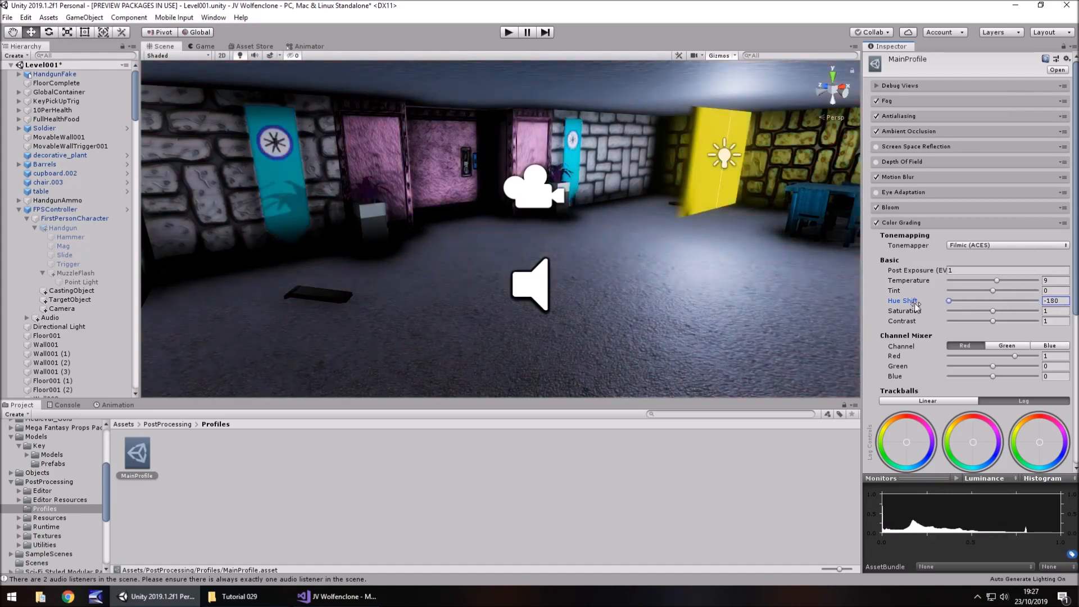
left_click(508, 33)
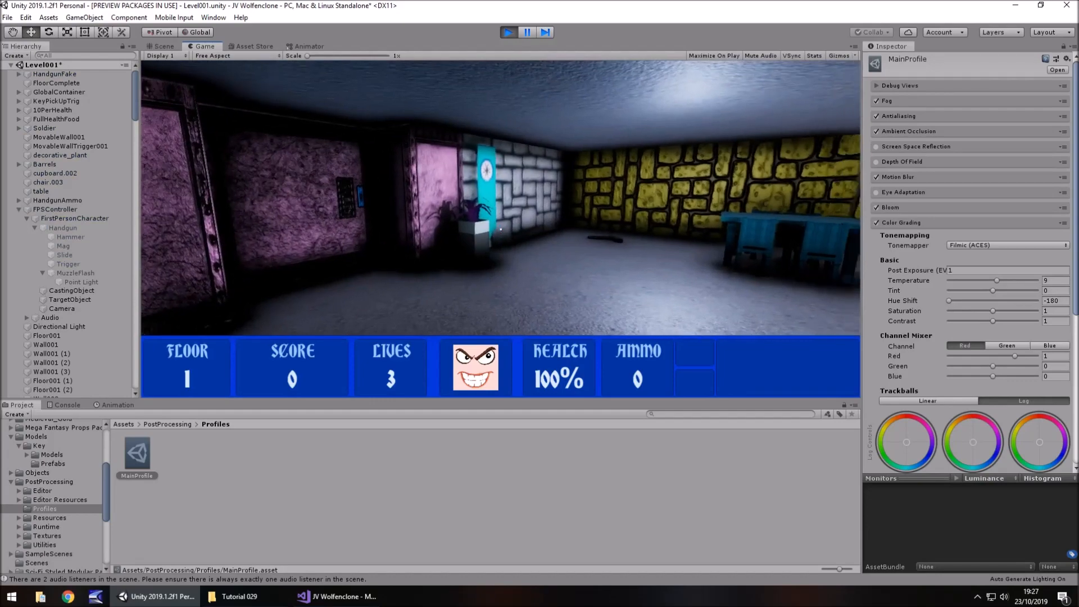
key("w")
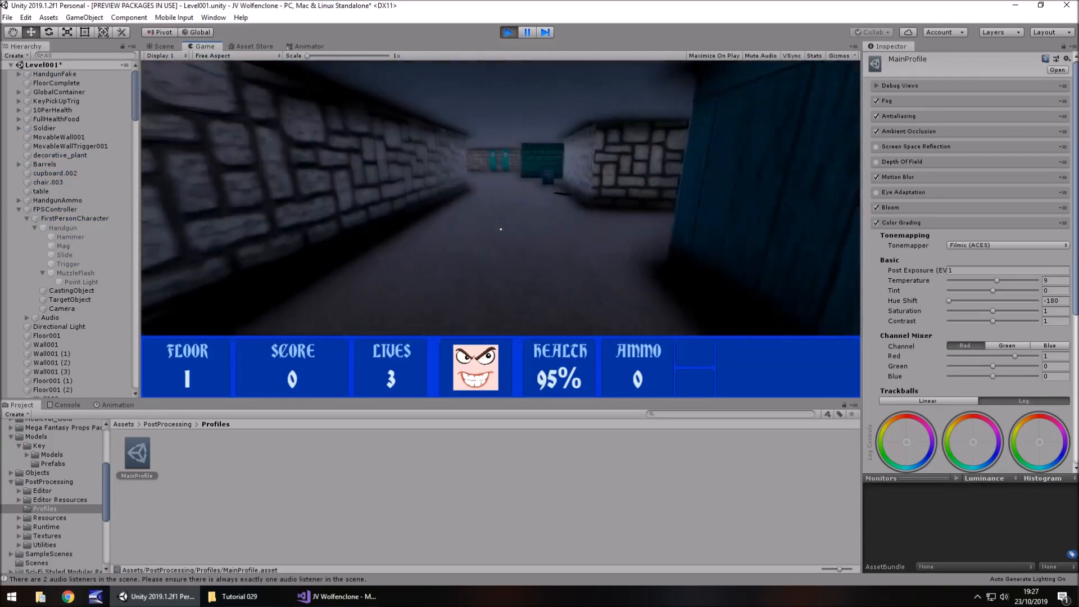
key("w")
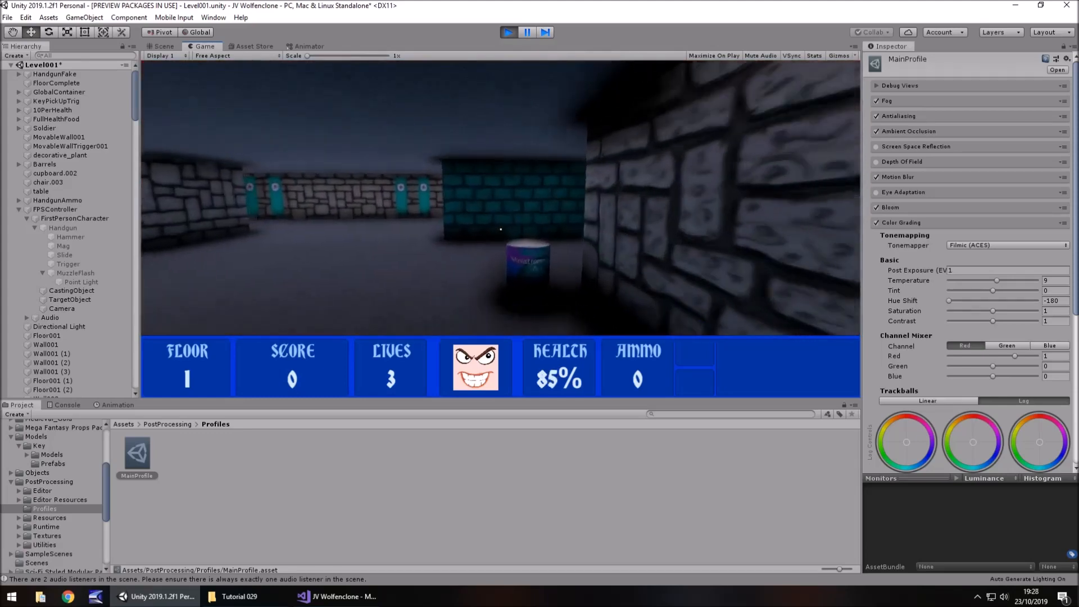
key("w")
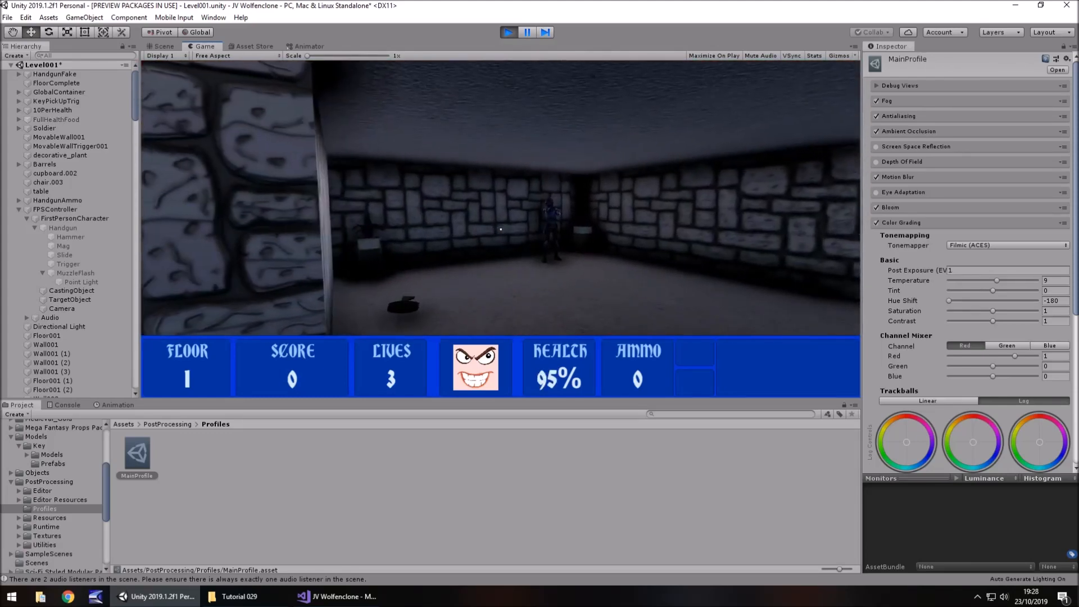
key("ctrl+p")
left_click(1056, 301)
type("0")
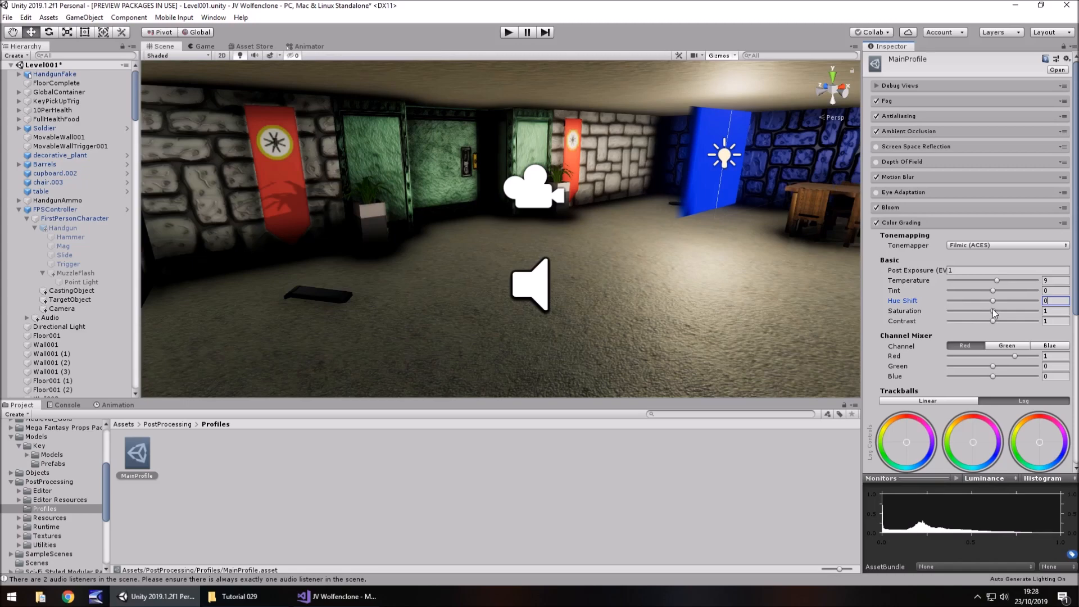
Step: Set Color Grading's Saturation and Contrast both to 2
left_click_drag(992, 316, 1041, 321)
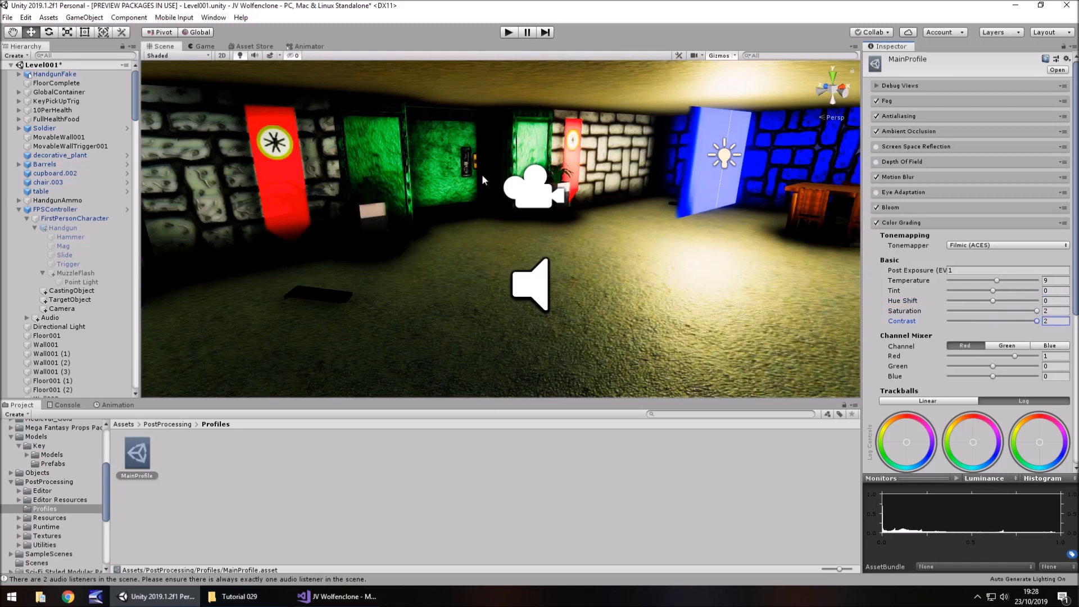
Step: Play through the level, collecting the handgun and shooting soldiers, to examine the stronger saturation and contrast, and exit play mode
left_click(506, 36)
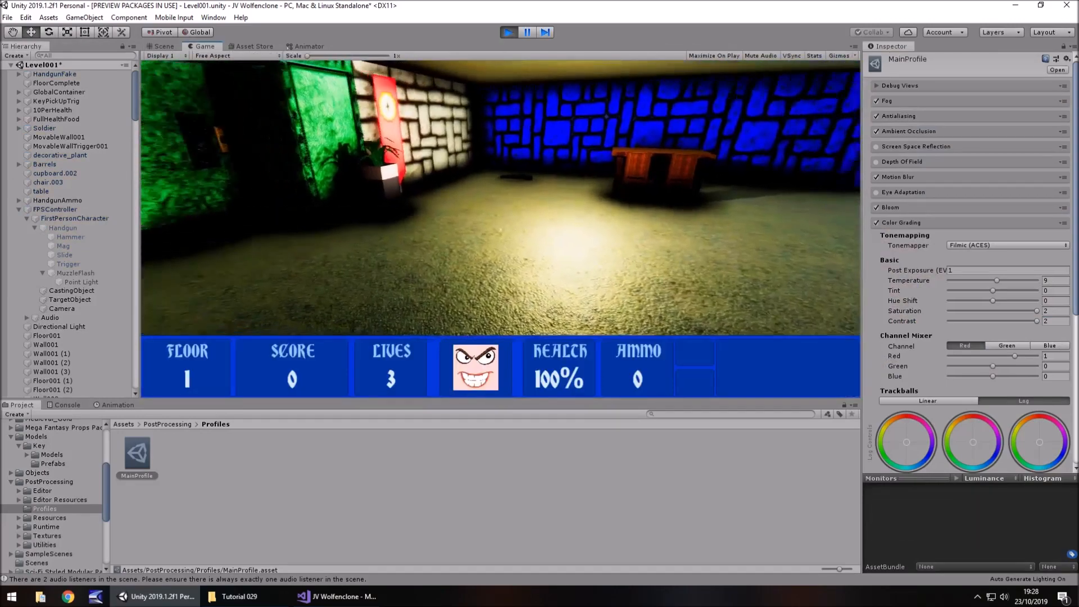
key("w")
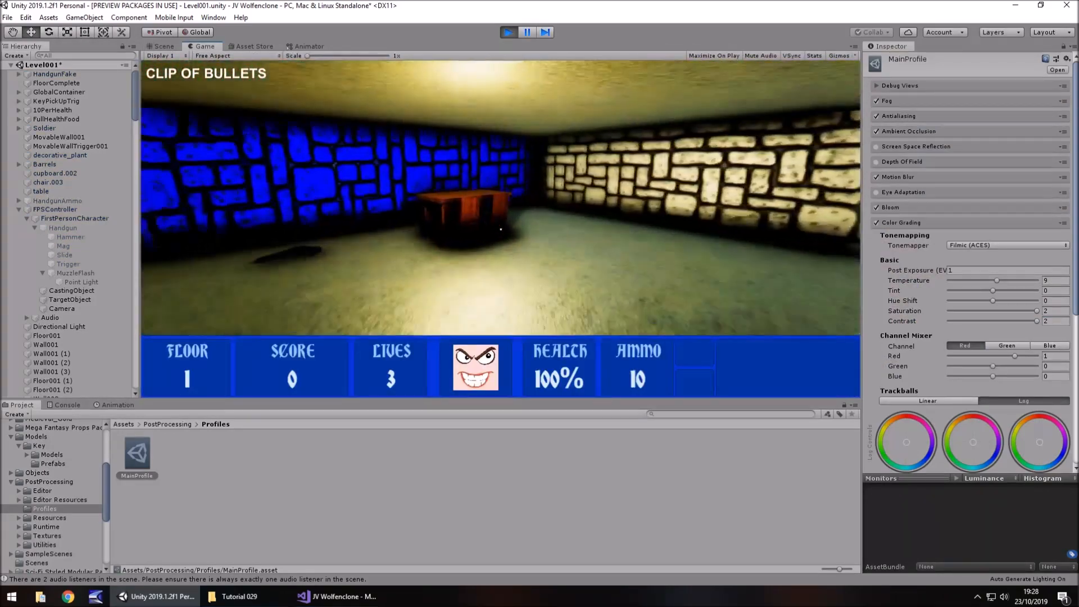
key("w")
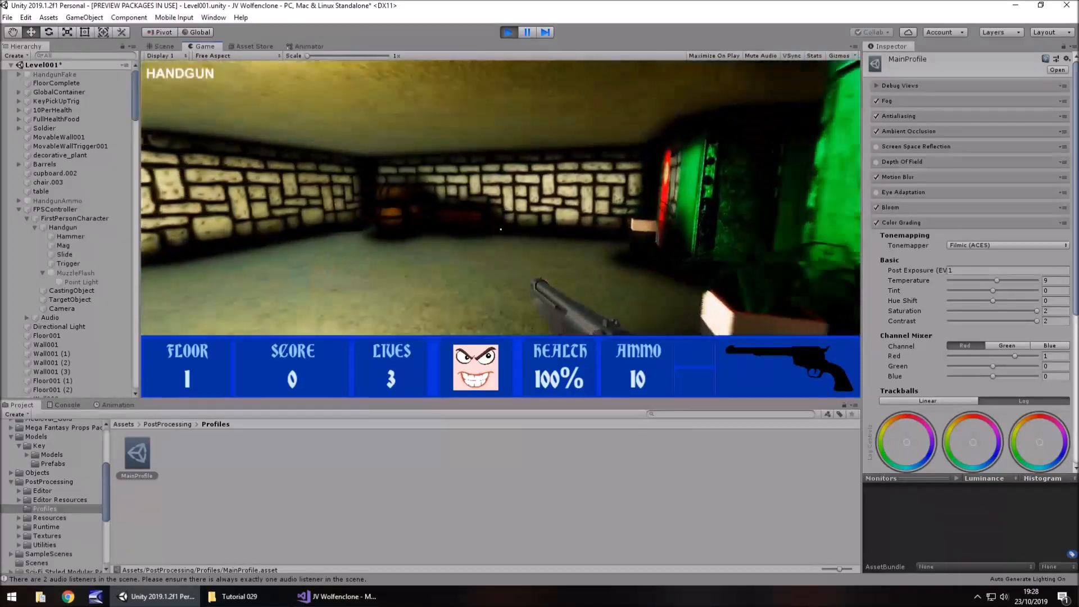
key("w")
left_click(500, 229)
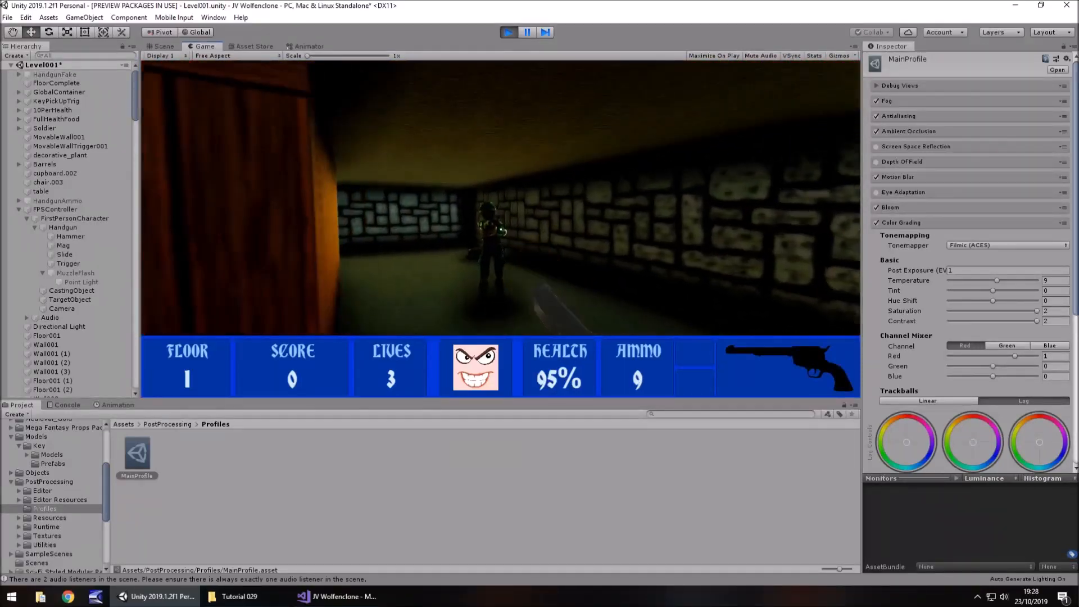
left_click(501, 229)
left_click(500, 229)
left_click(500, 230)
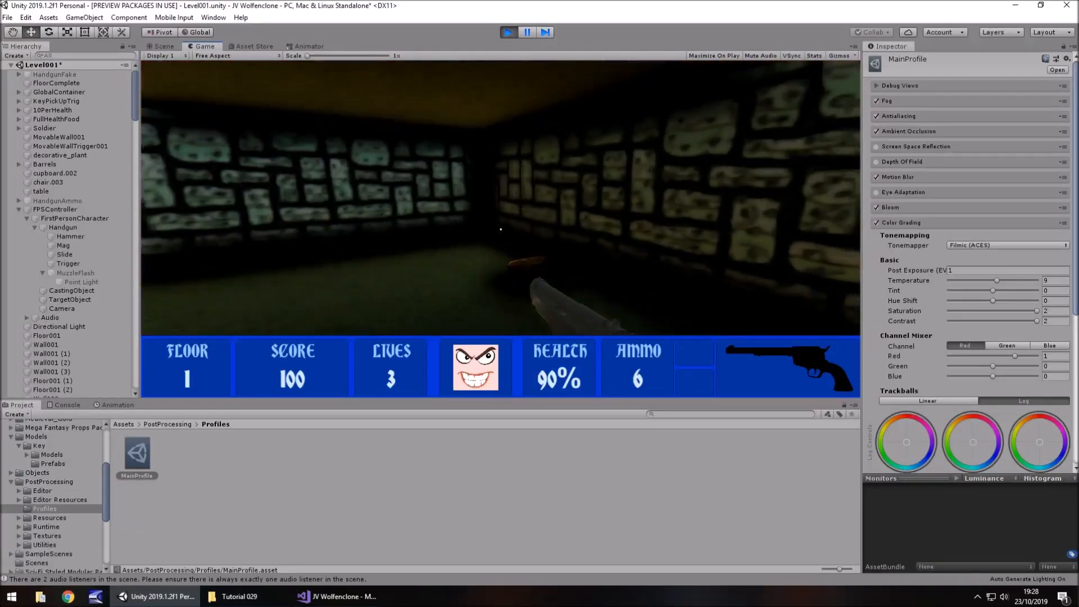
key("w")
left_click(501, 229)
left_click(500, 229)
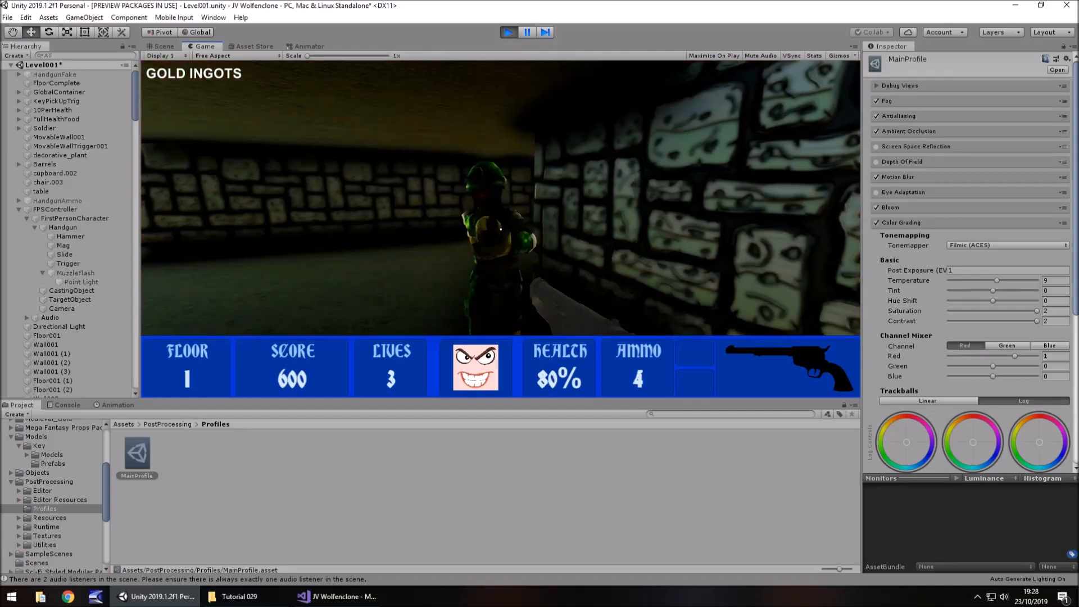
left_click(501, 229)
left_click(500, 230)
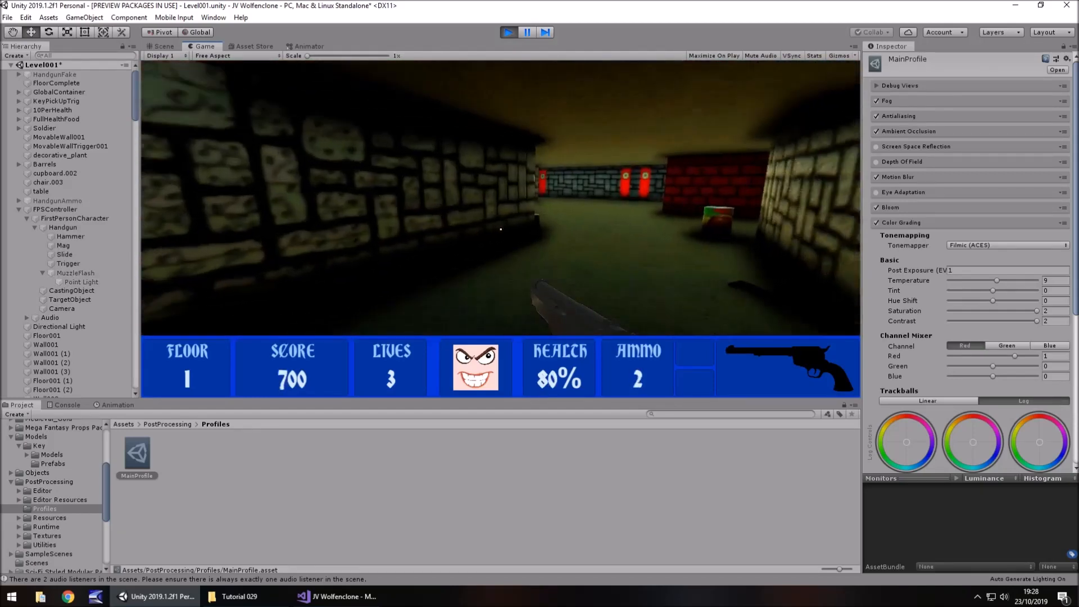
left_click(500, 230)
key("ctrl+p")
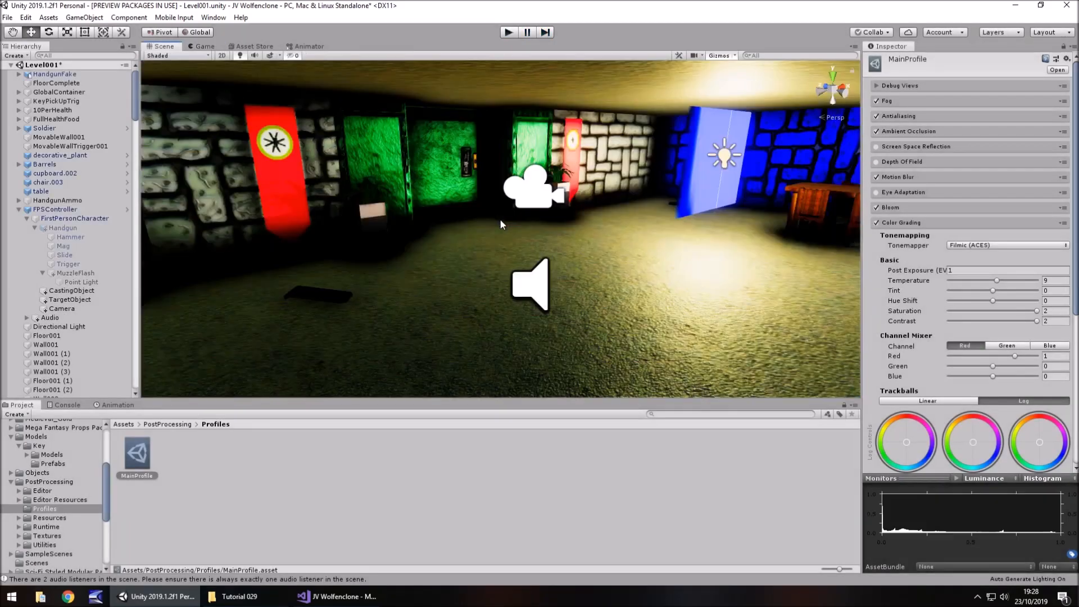
Step: Set the Ambient Occlusion Intensity to 1.64 in MainProfile
left_click(897, 116)
left_click(903, 115)
left_click(908, 132)
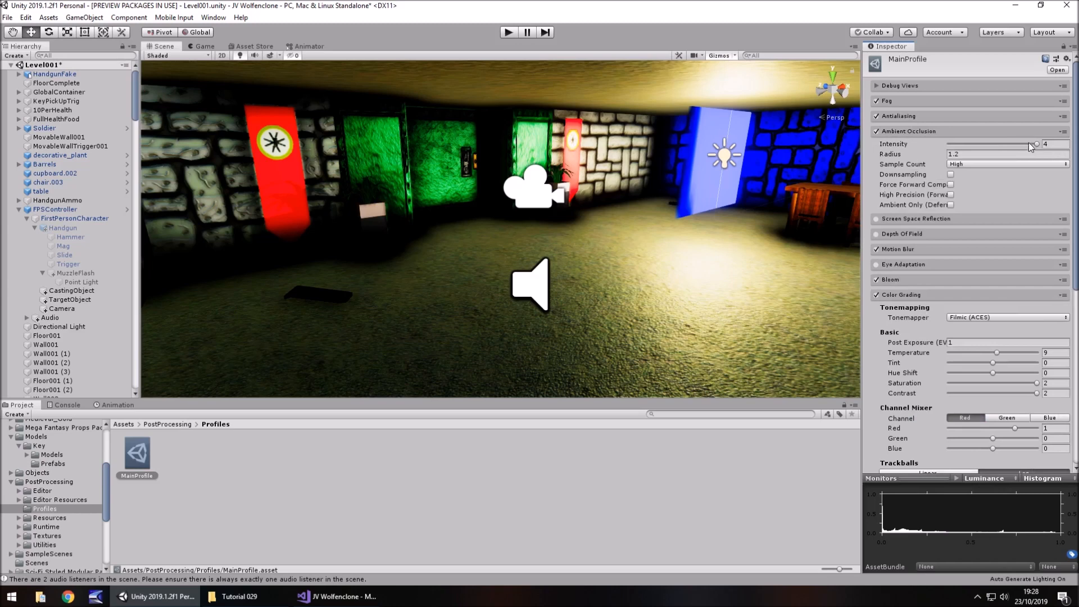
left_click_drag(1037, 144, 985, 145)
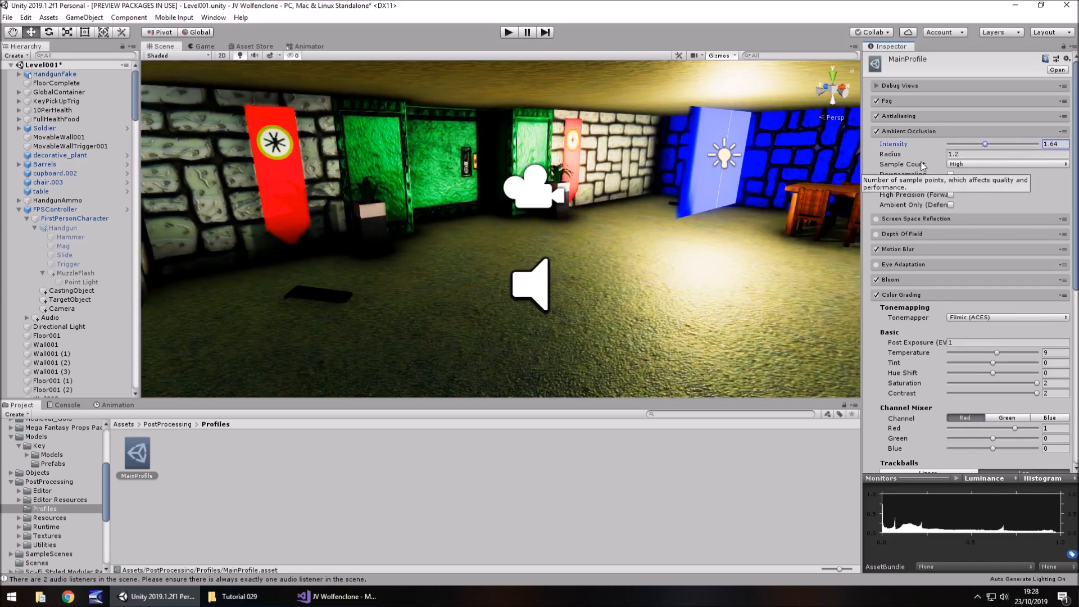
Step: Walk through the level in play mode to examine the reduced ambient occlusion, and exit play mode
left_click(509, 32)
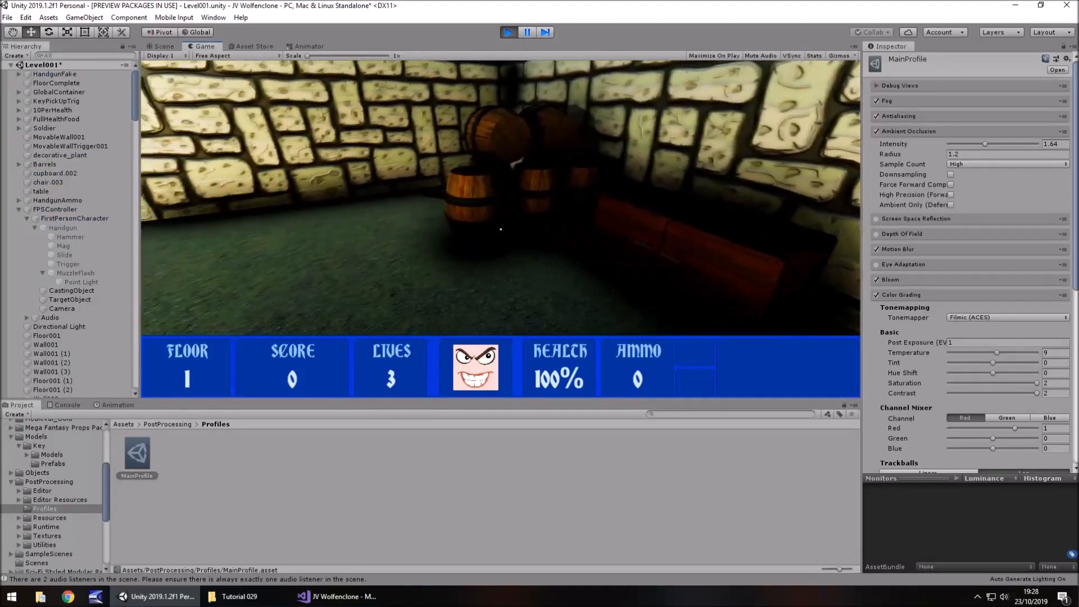
key("w")
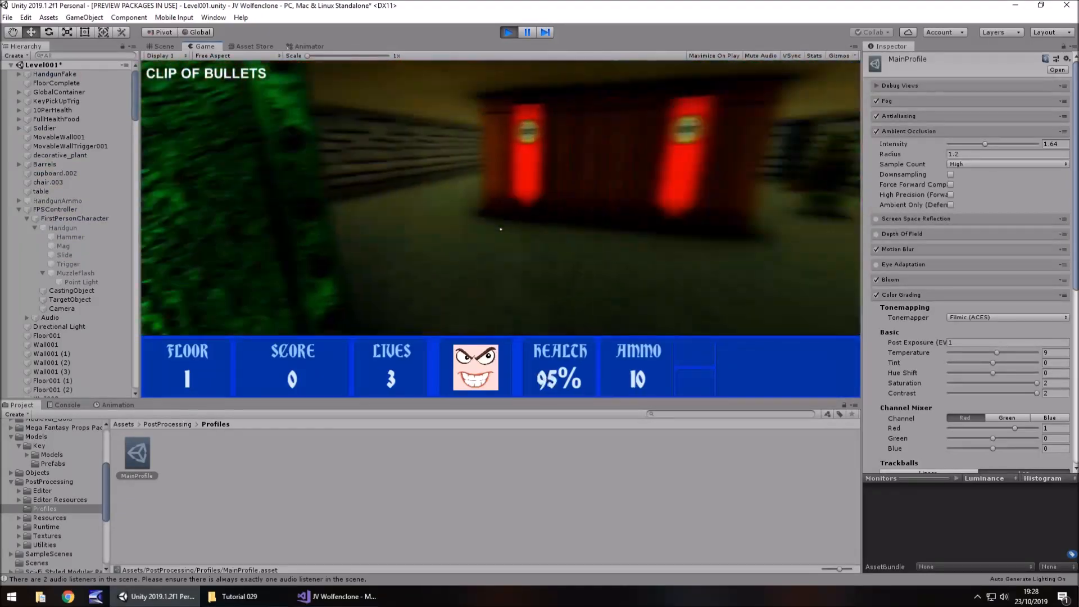
key("w")
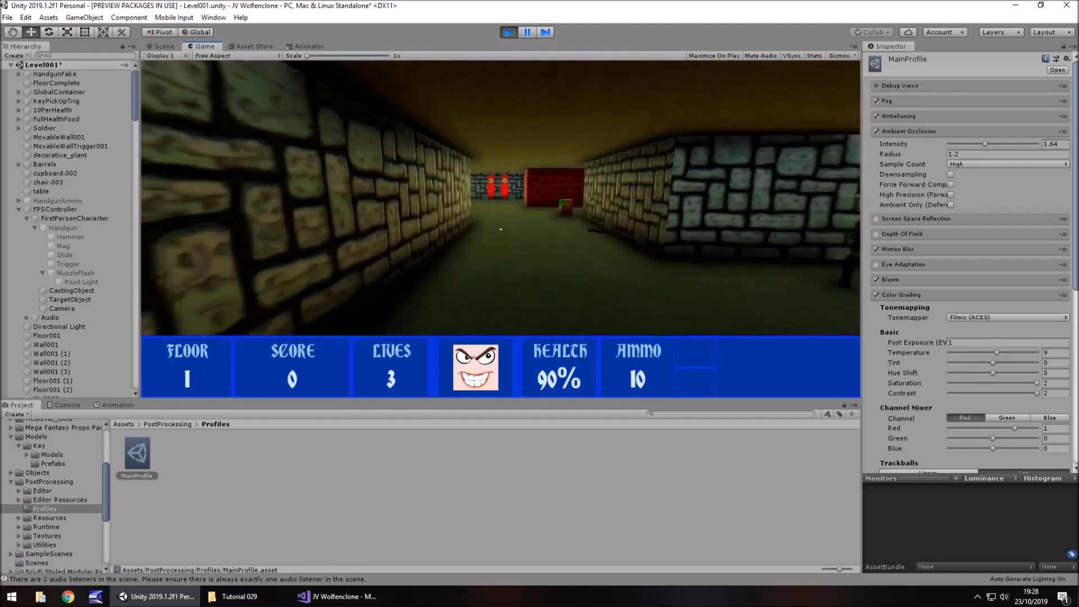
key("w")
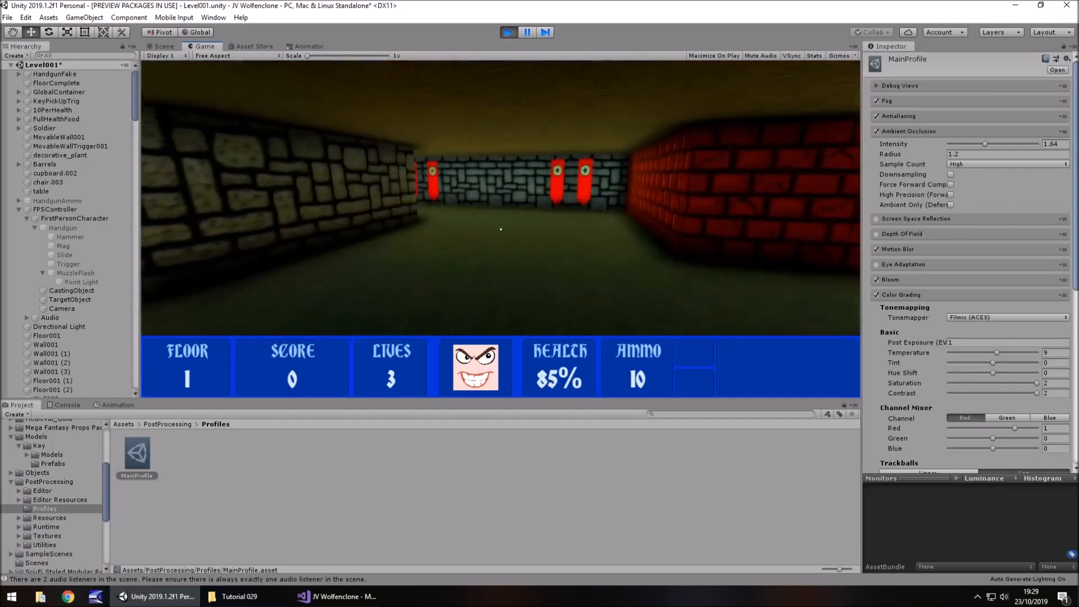
key("ctrl+p")
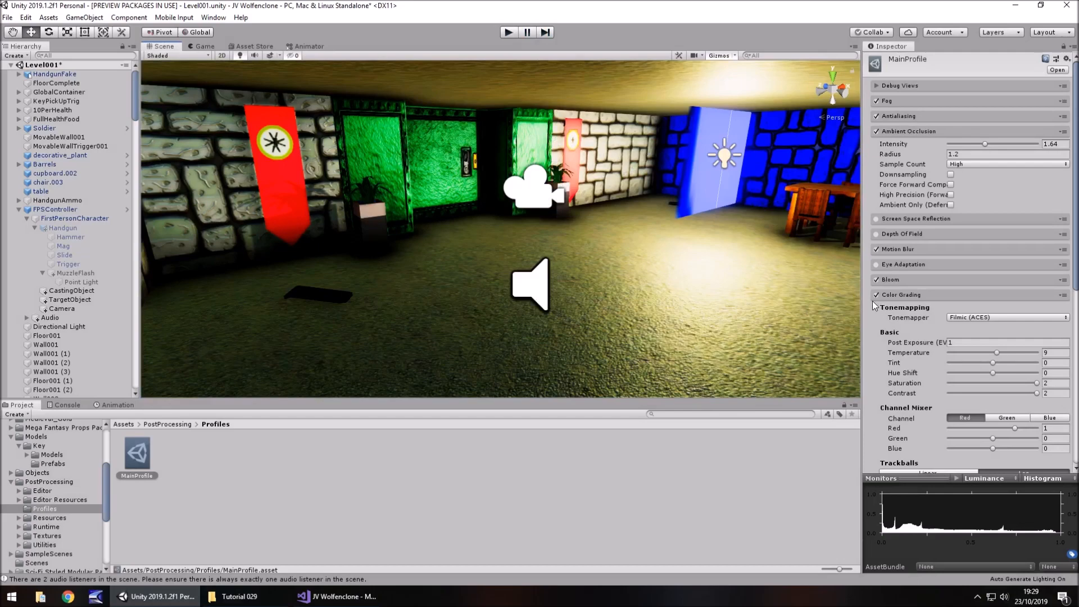
Step: Collapse Ambient Occlusion, try Color Grading's Saturation at 0 and set it to 1.65, with Contrast at 2
left_click(931, 131)
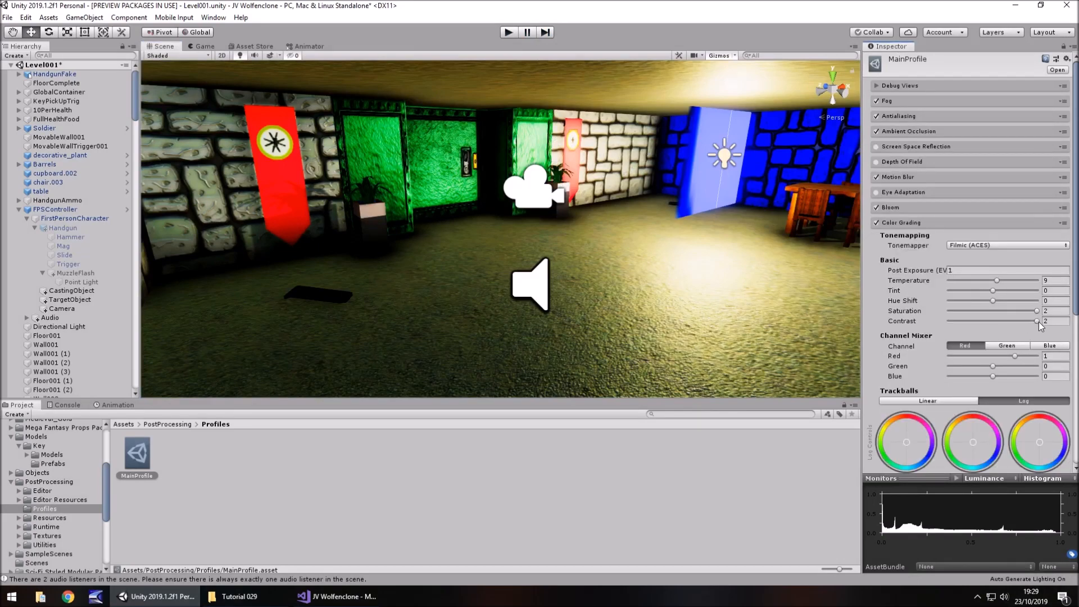
left_click_drag(1037, 321, 925, 318)
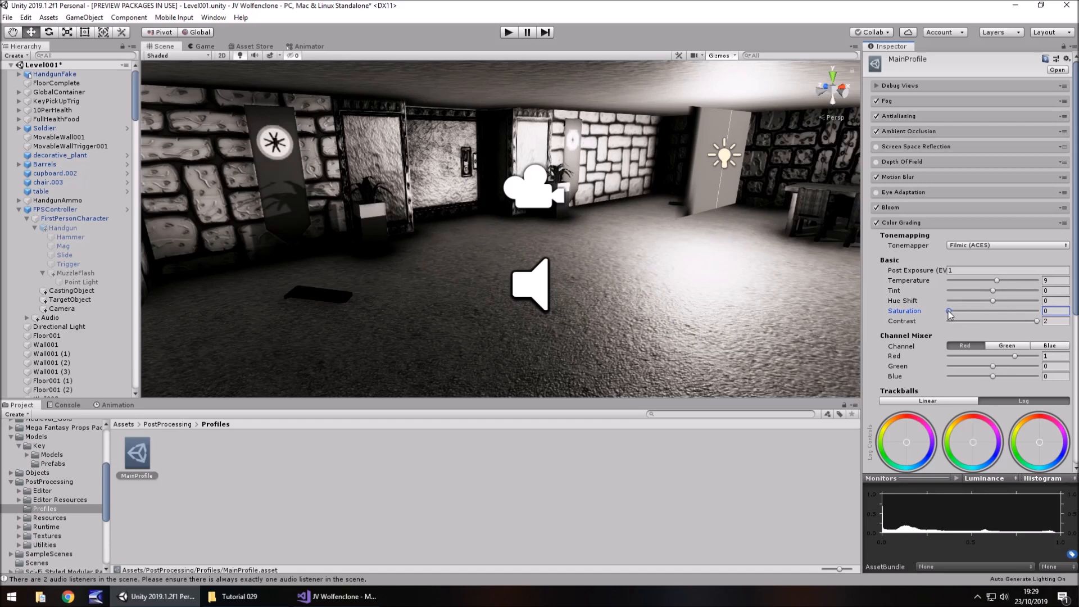
left_click_drag(951, 311, 1053, 328)
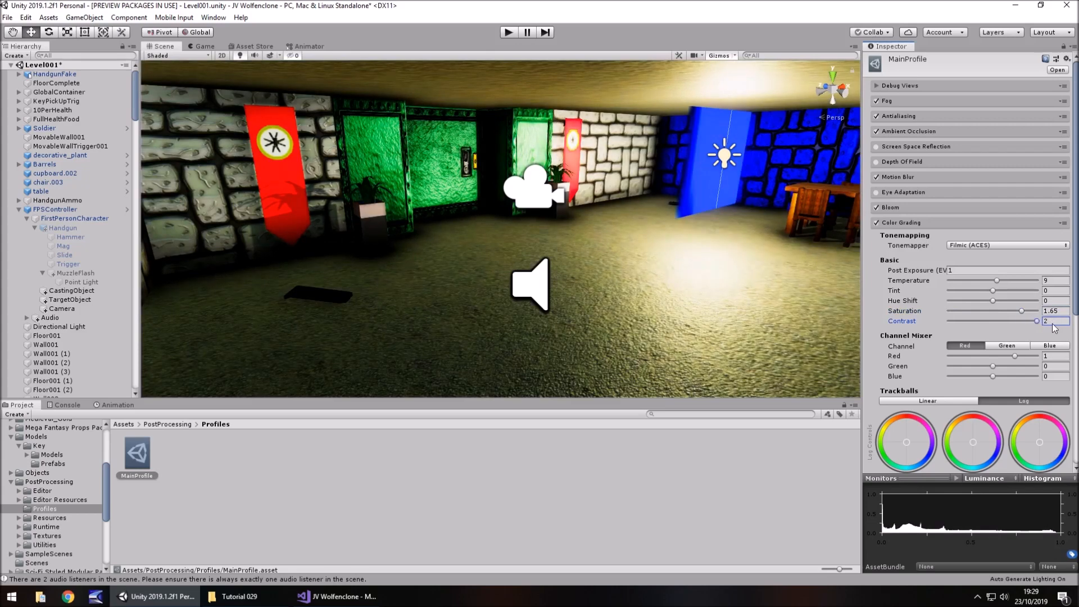
Step: Try the Channel Mixer's Red value at -1.74 for the Red channel and undo the change
scroll(953, 254, "down", 5)
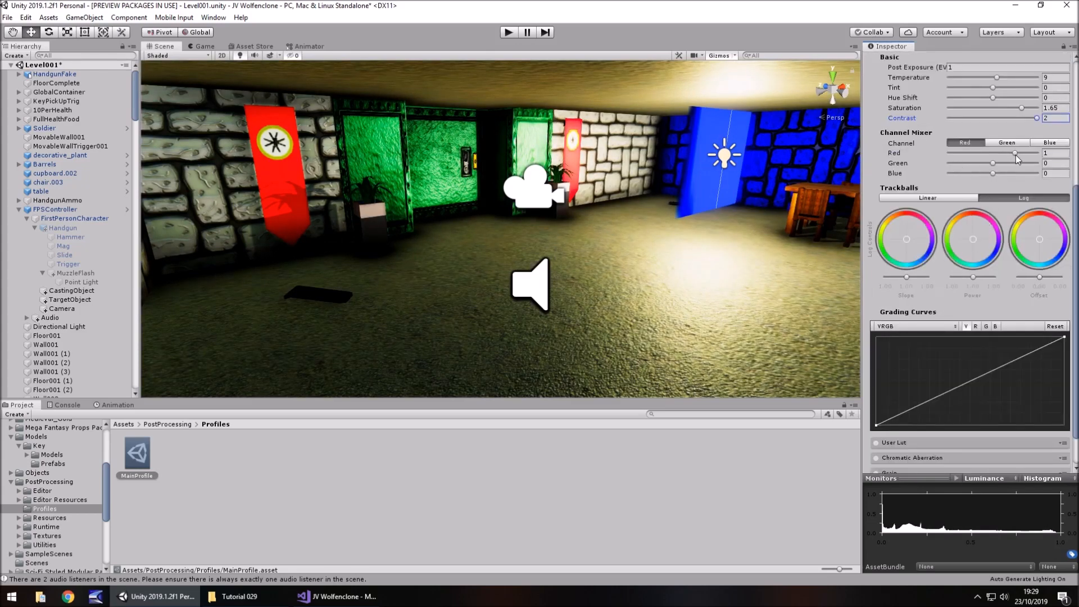
left_click_drag(1016, 154, 954, 157)
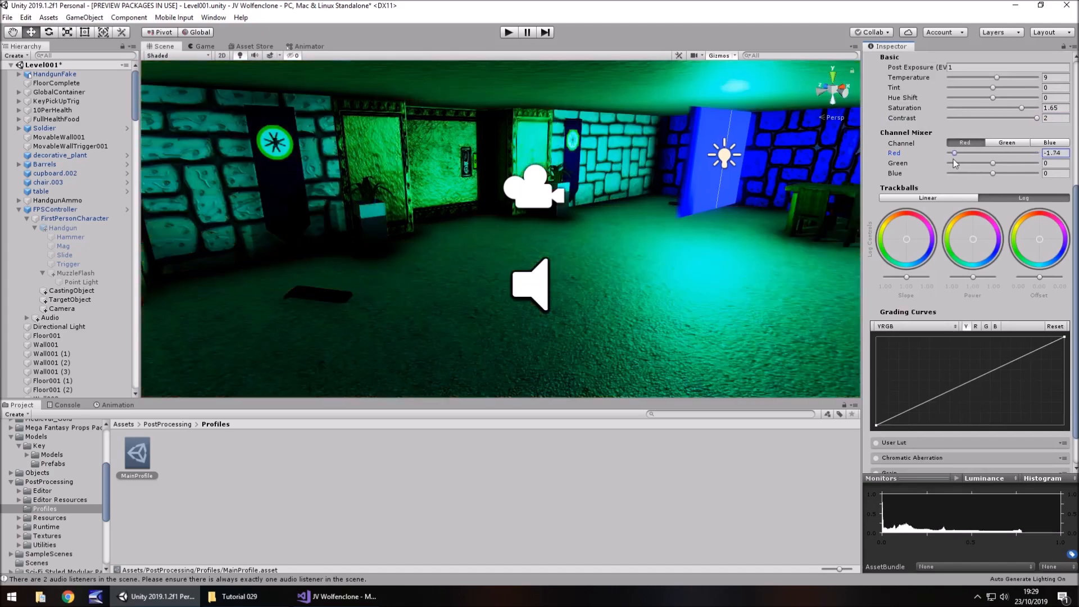
key("ctrl+z")
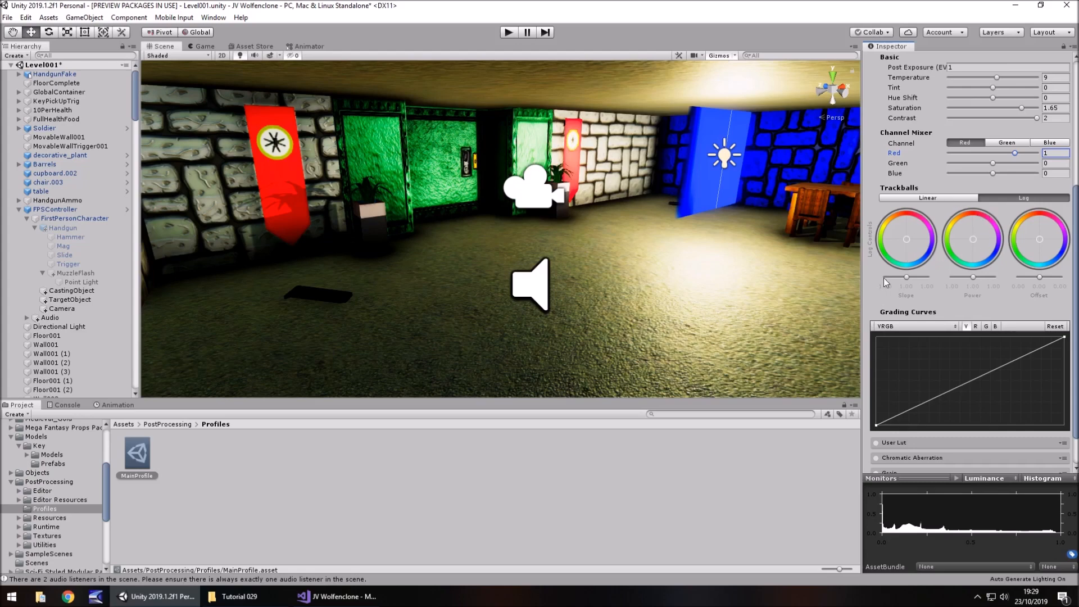
Step: Look at Color Grading's reset and copy options without applying any, and collapse the Color Grading settings
scroll(986, 256, "up", 5)
scroll(985, 261, "down", 3)
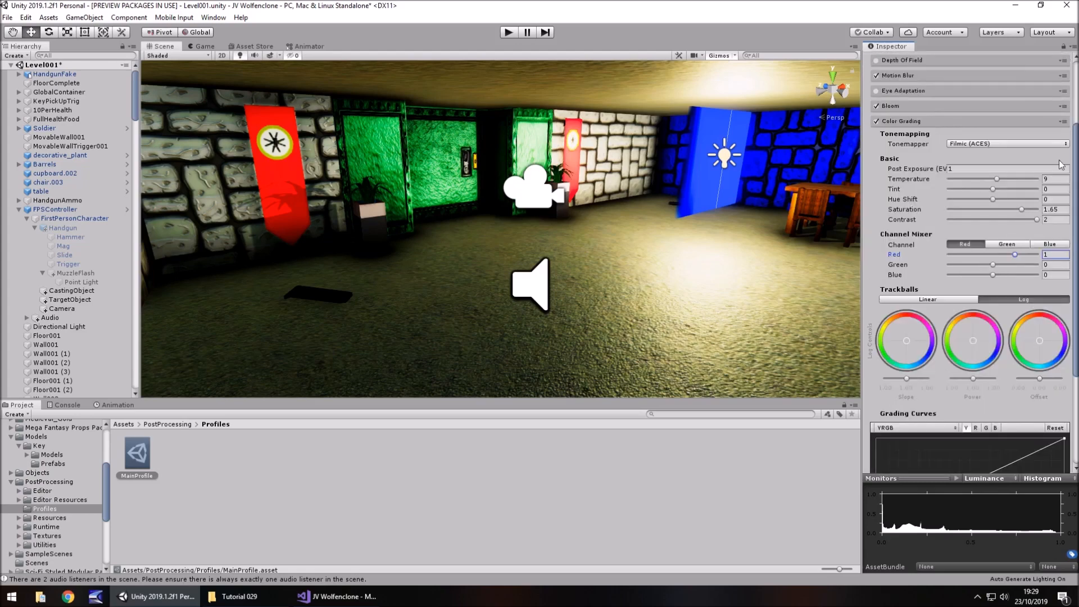
left_click(1063, 125)
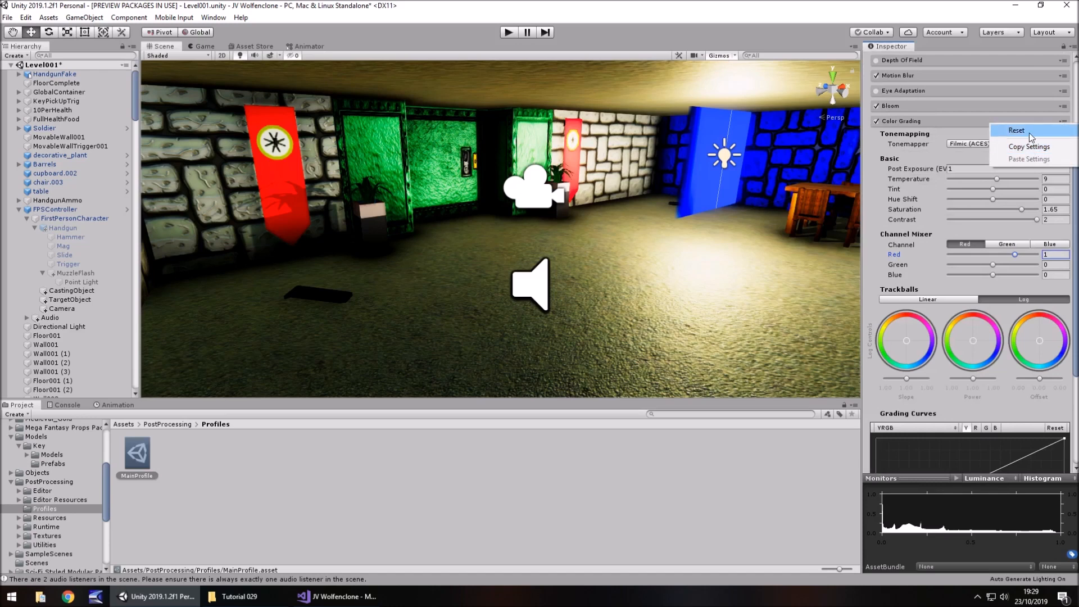
left_click(905, 120)
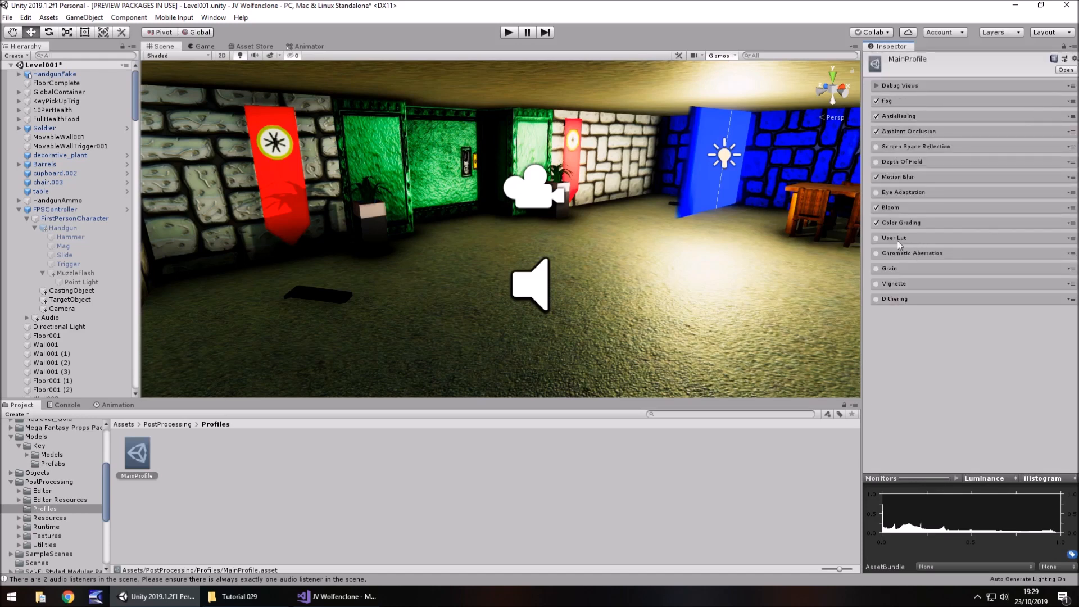
Step: Examine the User Lut settings, collapse them, and expand the Chromatic Aberration settings
left_click(896, 238)
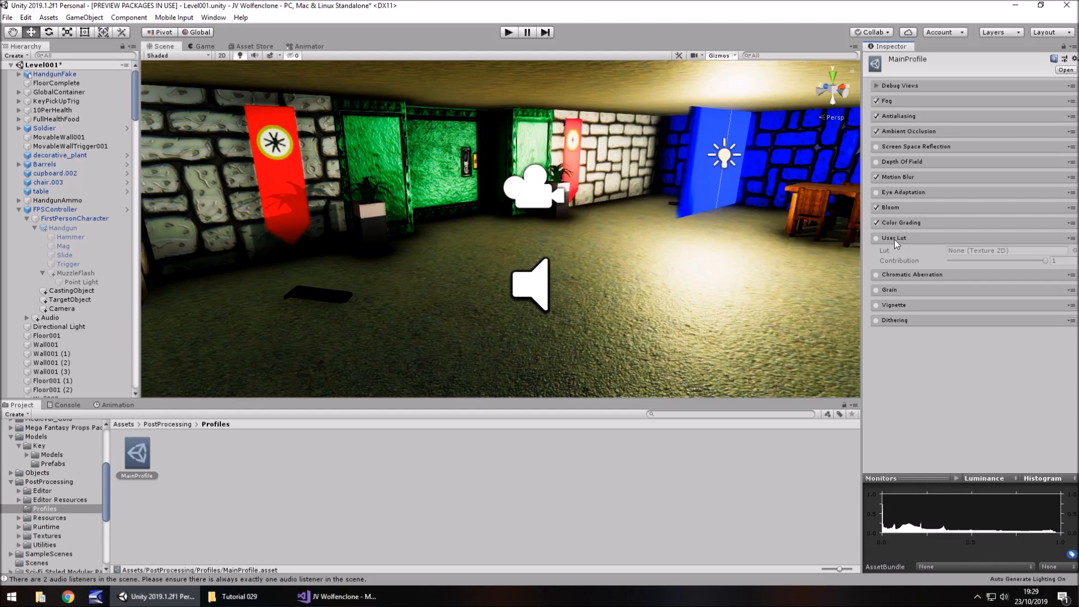
left_click(895, 239)
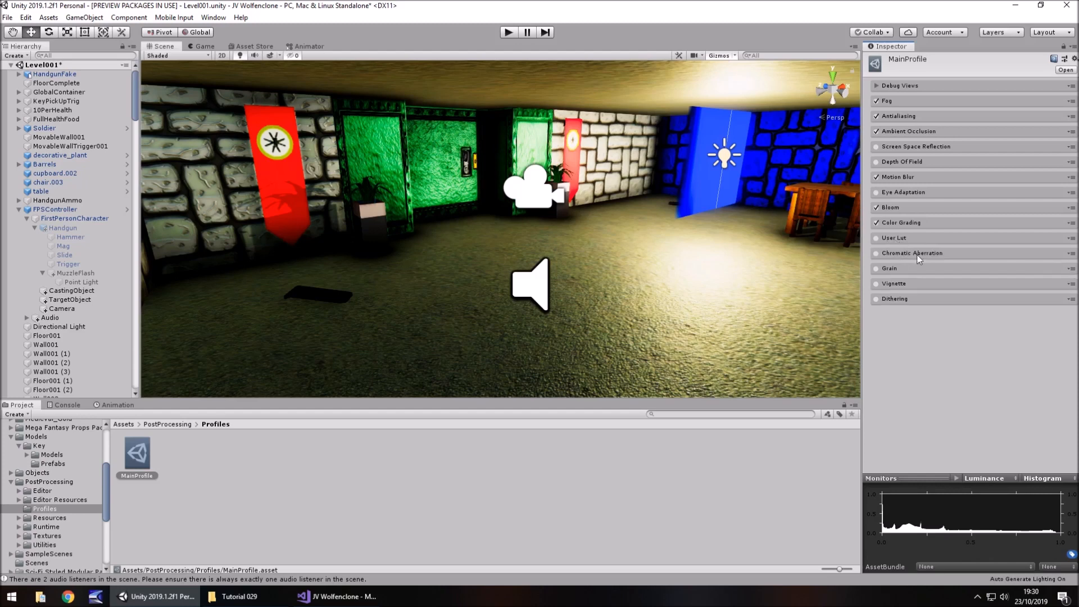
left_click(903, 254)
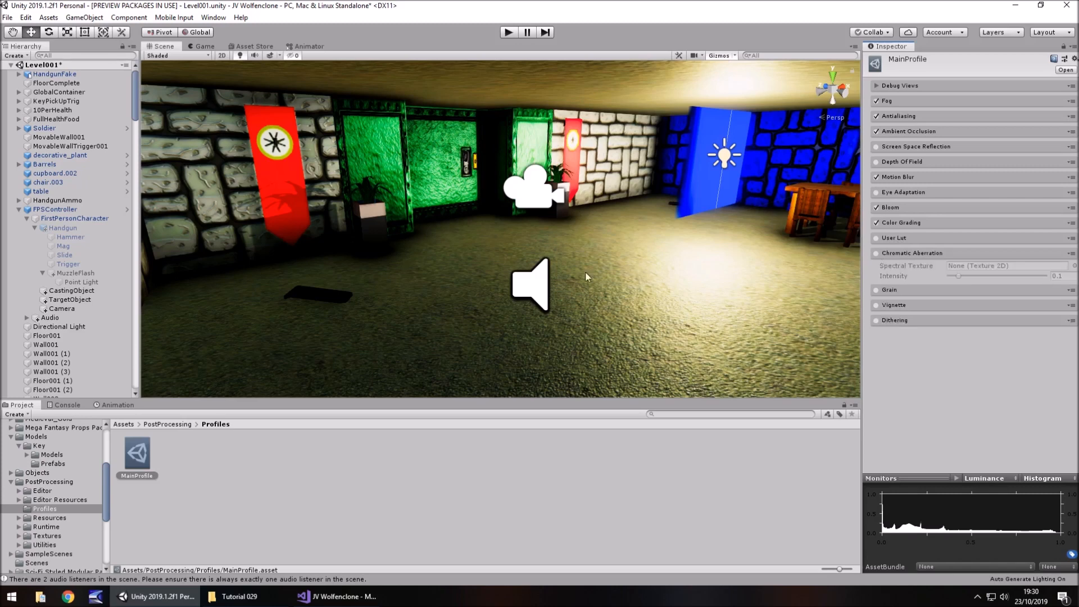
Step: Enable Chromatic Aberration, set its Intensity to 1, turn the effect off again and collapse its settings
left_click(876, 254)
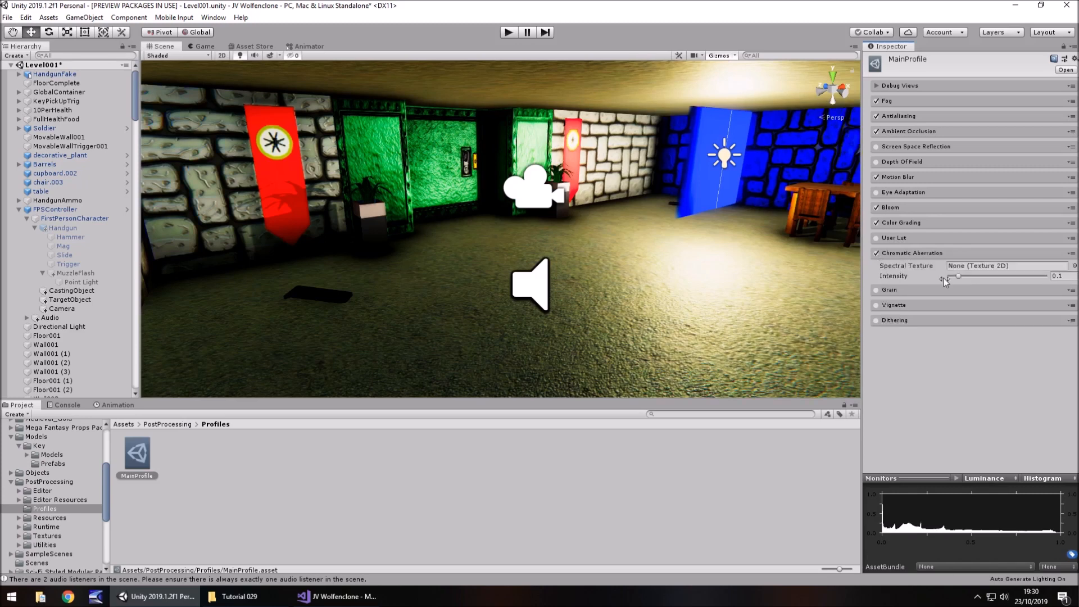
left_click_drag(959, 275, 1047, 276)
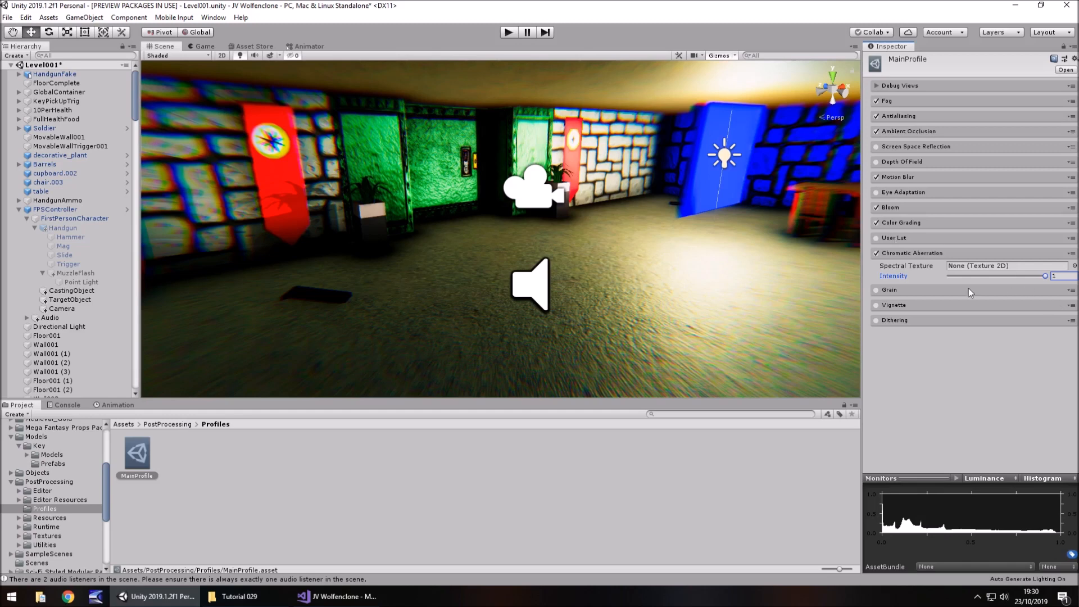
left_click(876, 253)
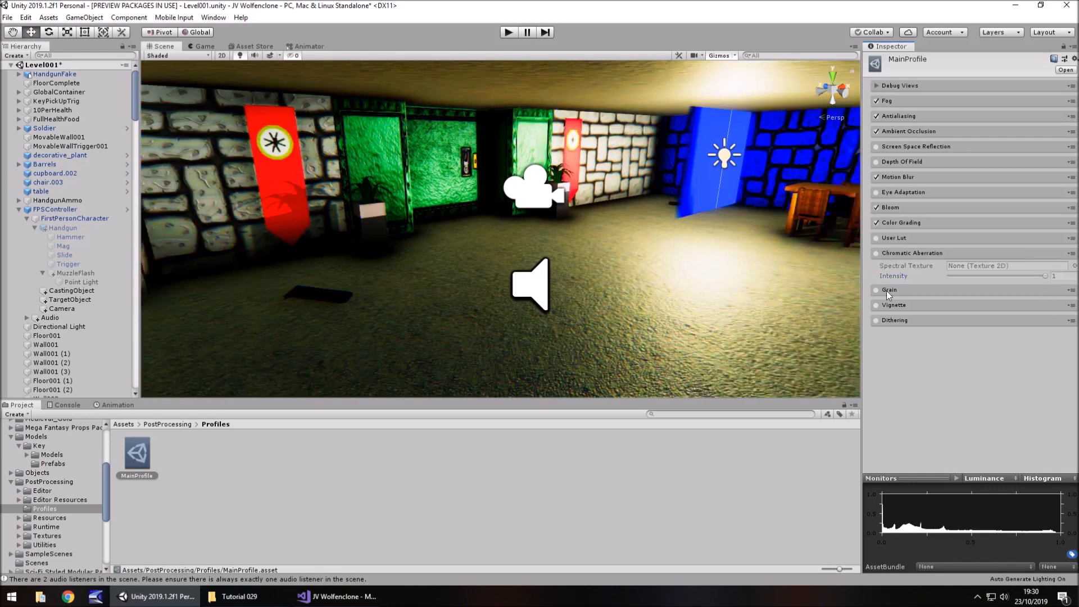
left_click(909, 254)
Step: Expand the Grain settings in MainProfile and enable the Grain effect
left_click(891, 268)
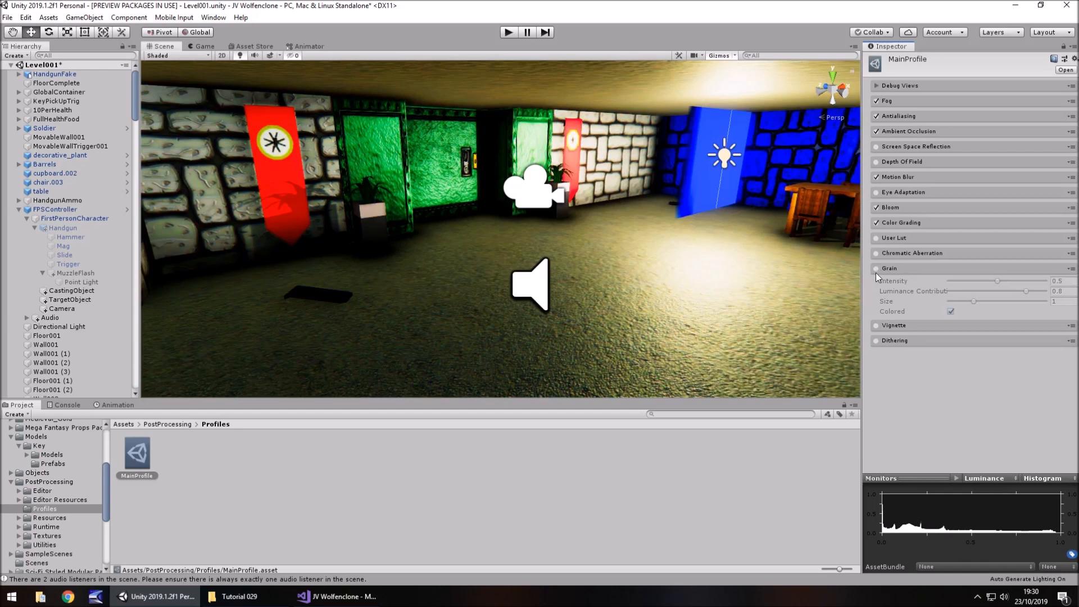
left_click(876, 269)
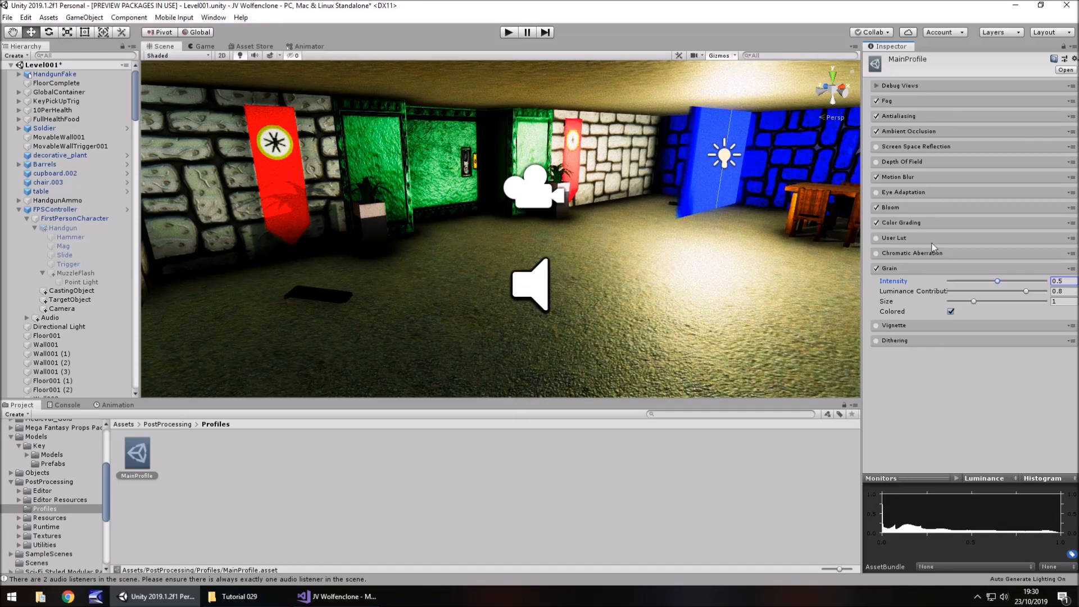
Step: Try Color Grading's Saturation at 0 with Grain active, undo the change and collapse Color Grading
left_click(911, 223)
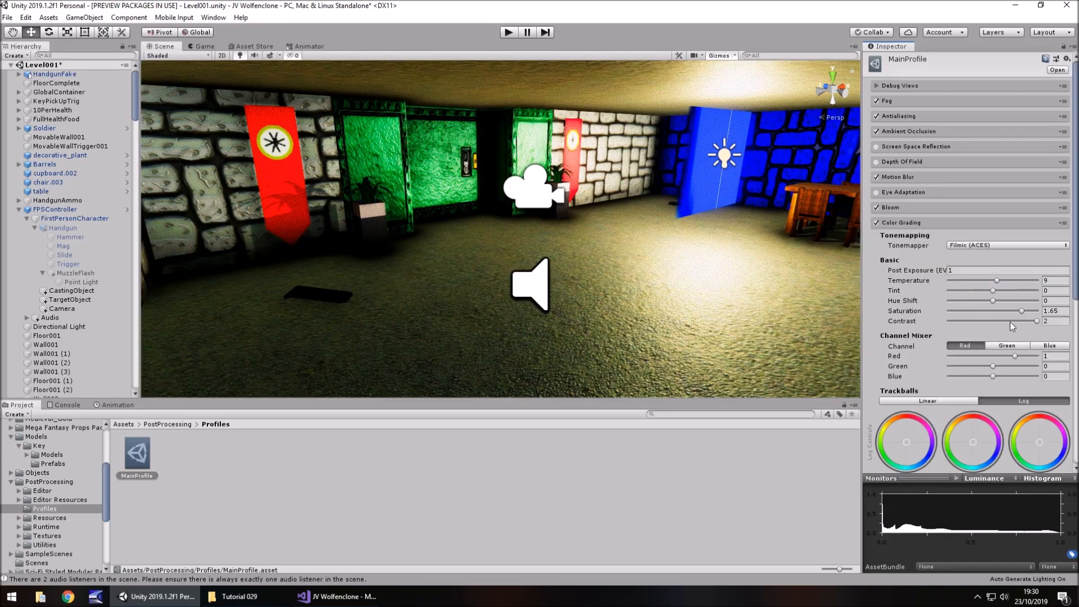
left_click_drag(1021, 311, 895, 314)
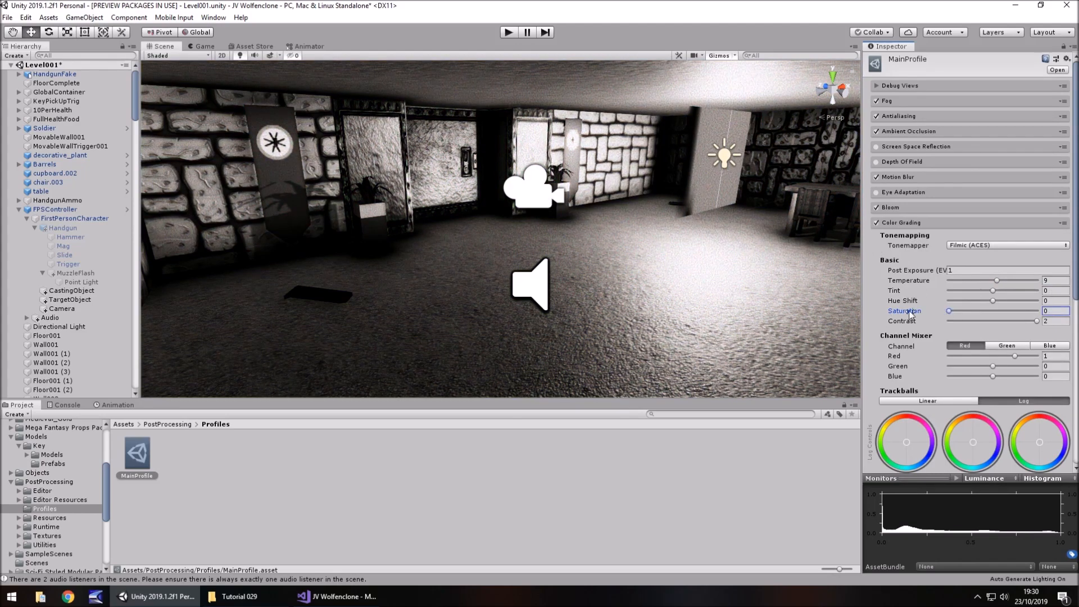
key("ctrl+z")
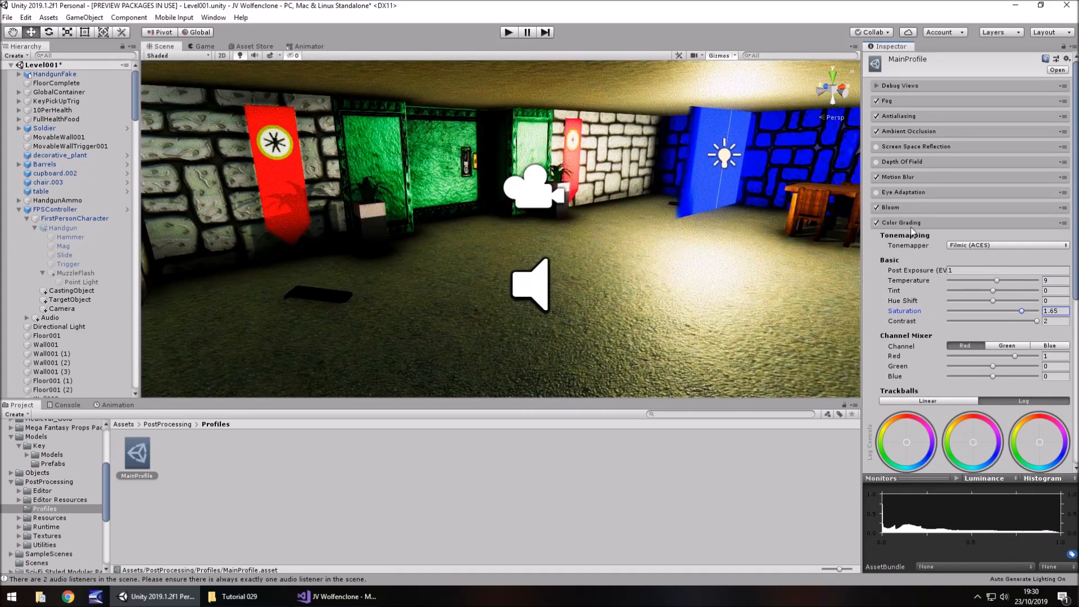
left_click(906, 223)
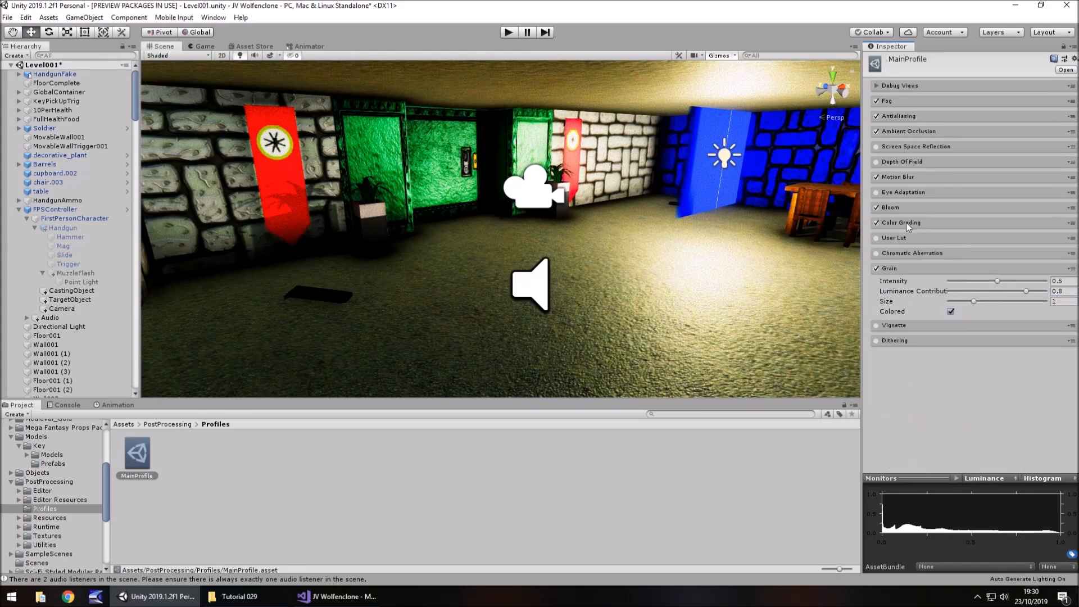
Step: Turn off Colored grain, set Grain's Intensity to 0.108 and Size to 0.72, and check the look briefly in play mode
left_click(952, 311)
left_click_drag(993, 282, 967, 305)
left_click(514, 35)
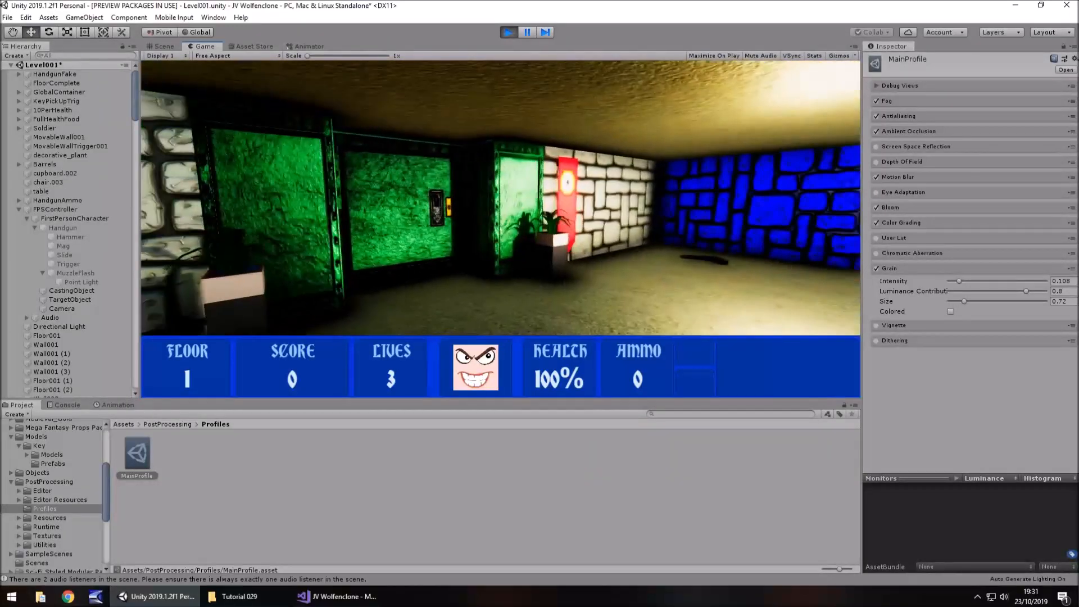
key("ctrl+p")
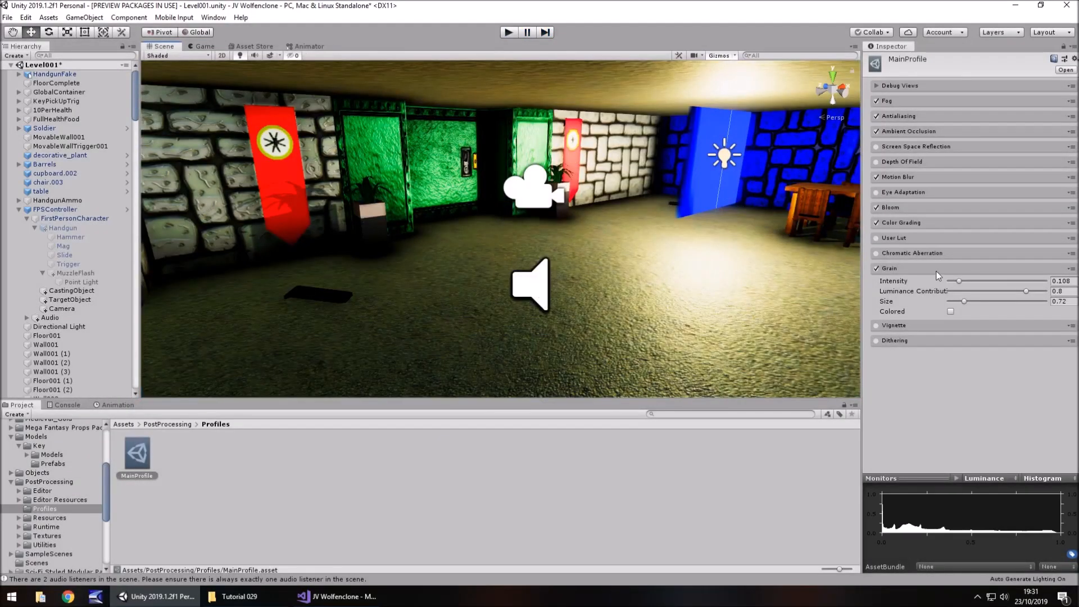
Step: Collapse the Grain settings, expand the Vignette settings and enable the Vignette effect
left_click(900, 269)
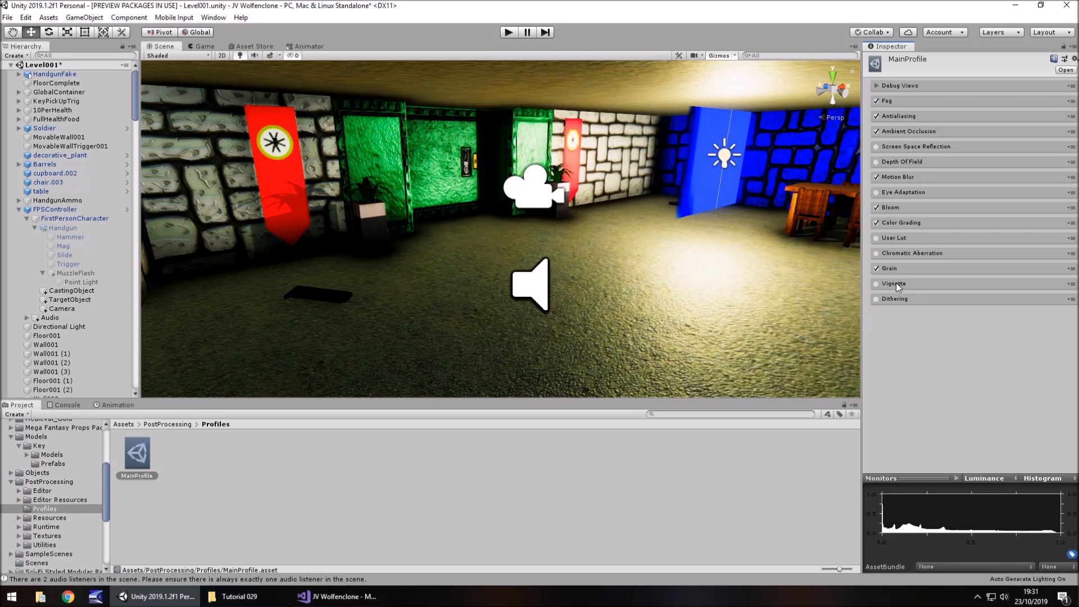
left_click(895, 285)
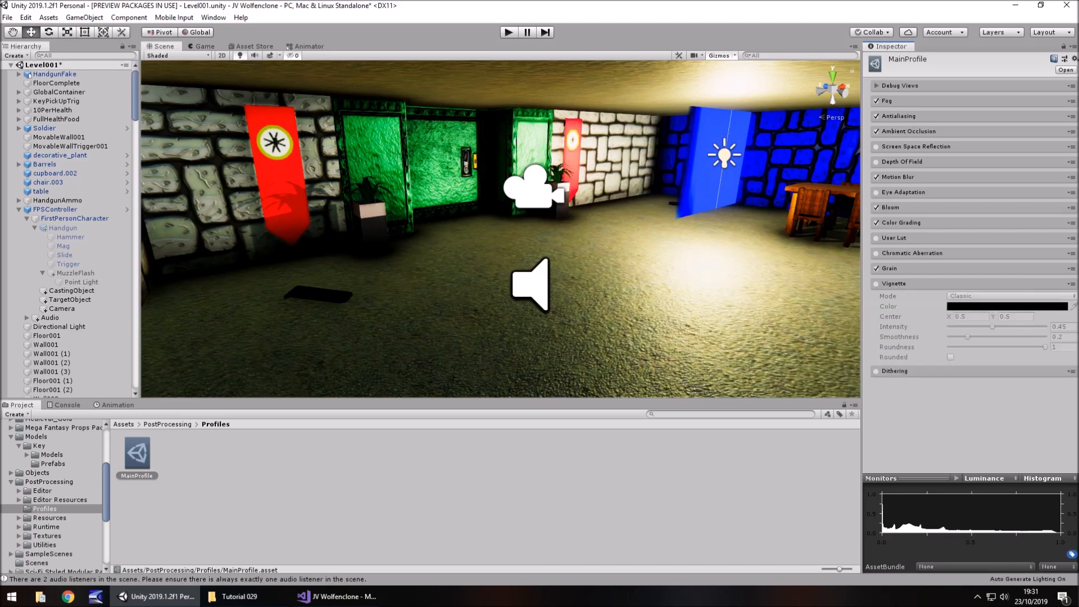
left_click(877, 284)
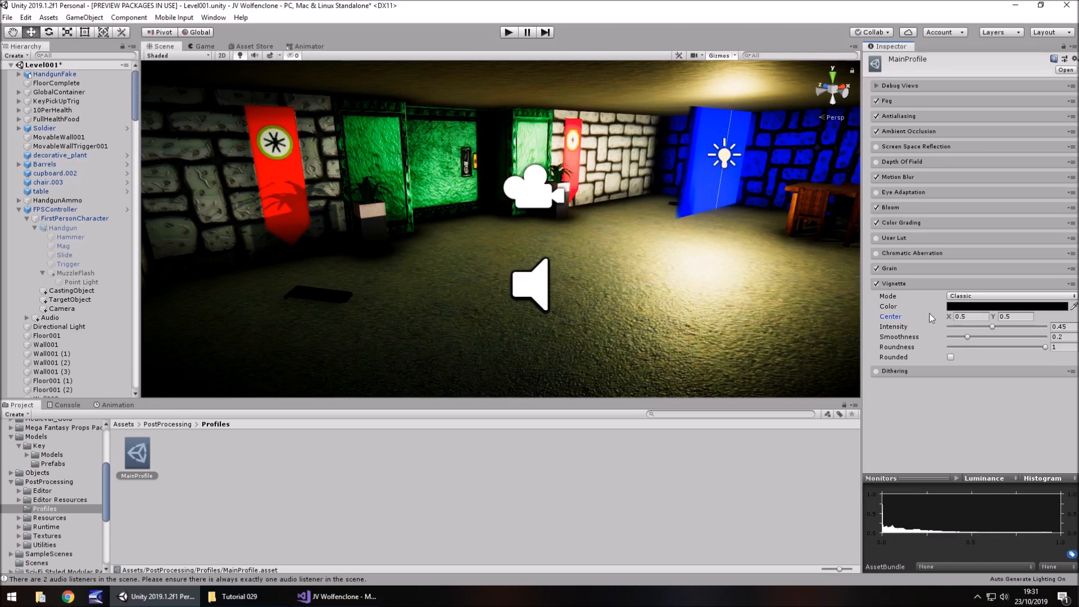
Step: Try a shifted Vignette Center and a red Vignette Color (FF0000), undoing each change
left_click_drag(950, 319, 993, 328)
key("ctrl+z")
left_click(988, 308)
left_click_drag(130, 105, 301, 83)
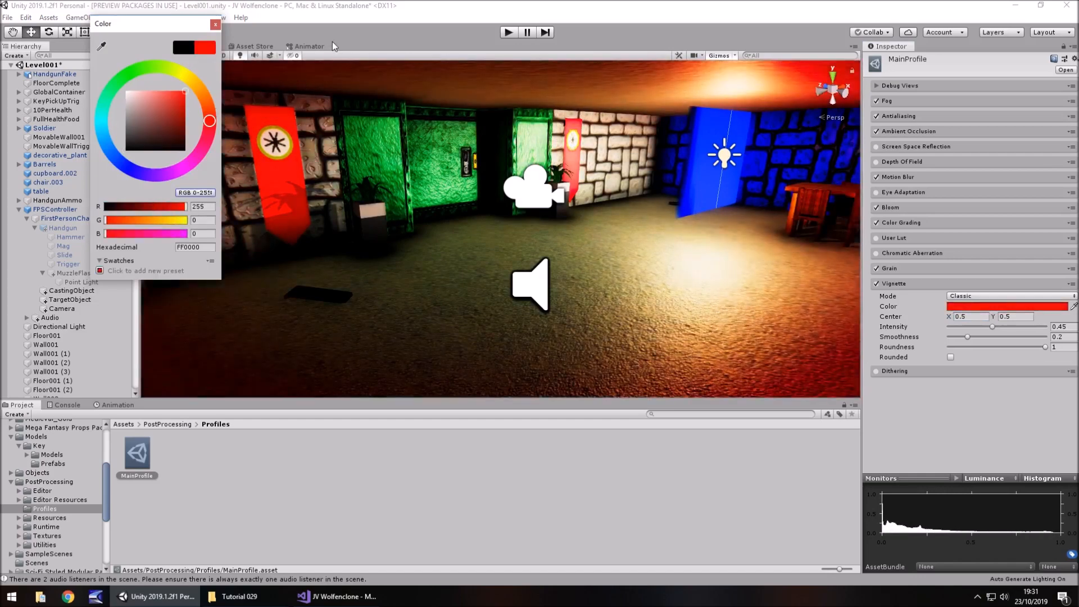
key("ctrl+z")
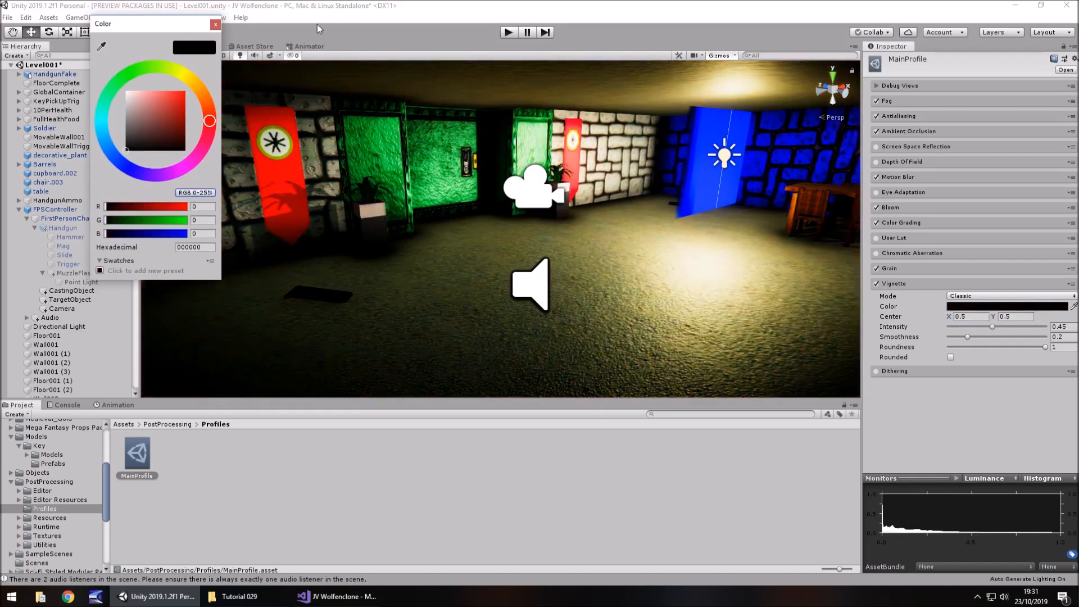
left_click(216, 24)
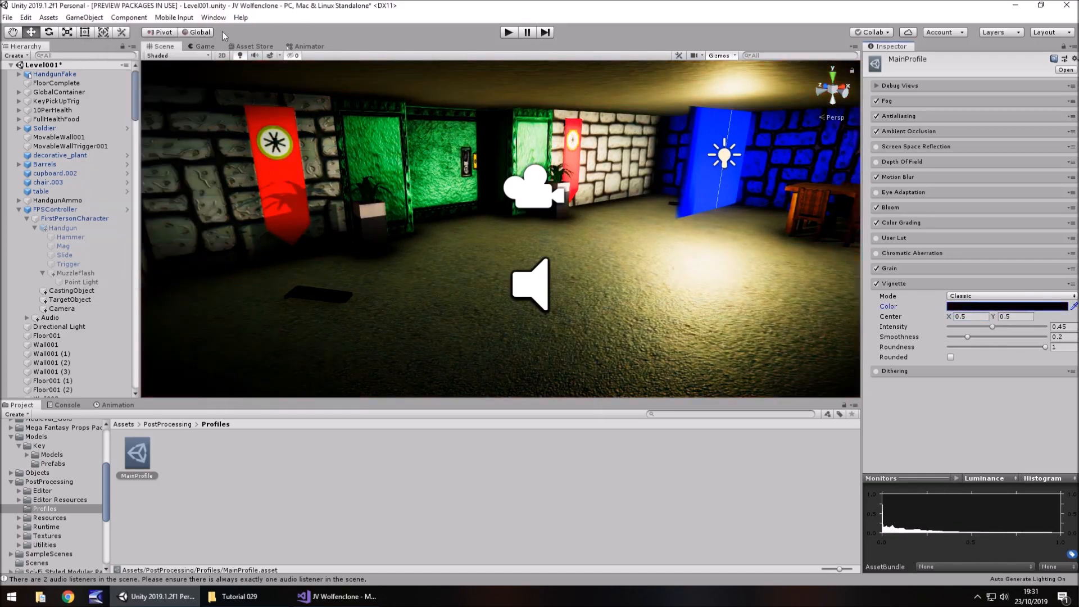
Step: Try the Vignette's Masked mode and switch the Mode back to Classic
left_click(977, 297)
left_click(976, 321)
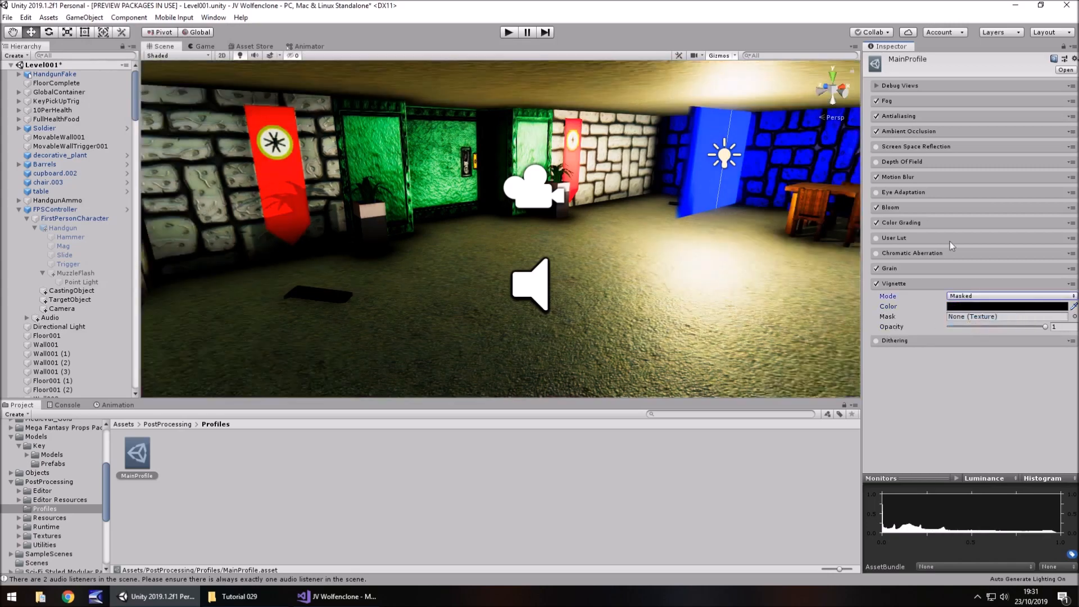
left_click(975, 296)
left_click(970, 308)
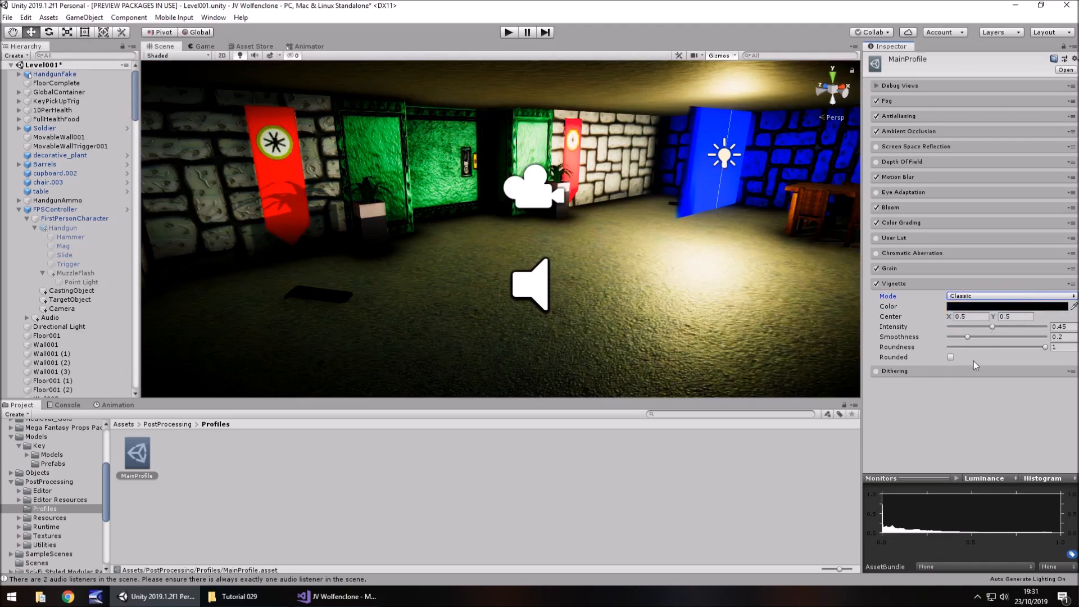
Step: Try the Vignette with Smoothness 1, Intensity 0.848 and Rounded on, testing Roundness at 0.006 and 1
mouse_move(1045, 347)
left_mouse_down()
mouse_move(949, 346)
mouse_move(1059, 337)
left_mouse_up()
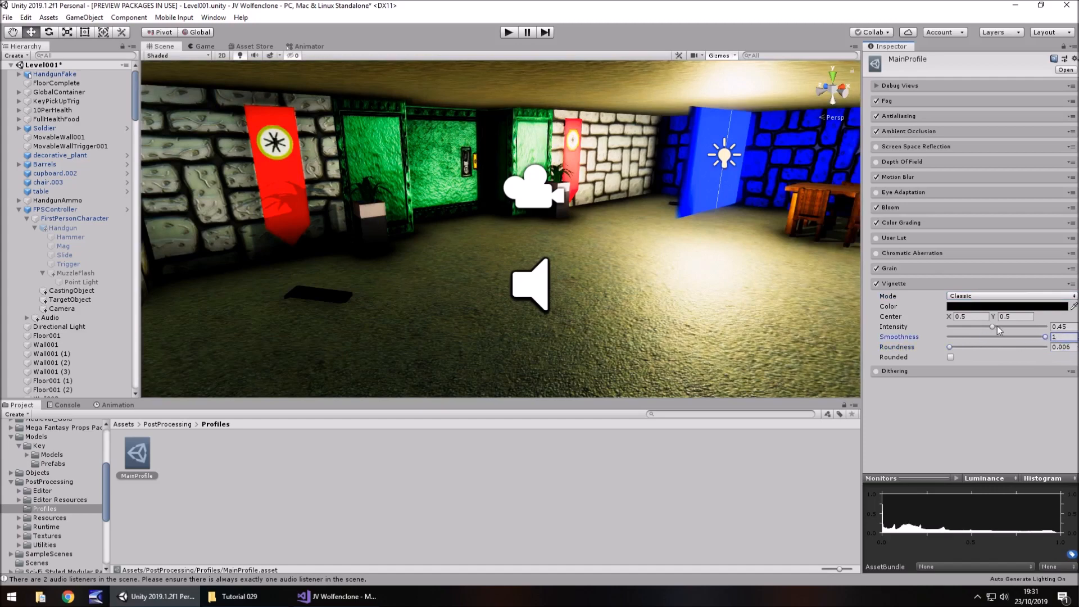
left_click_drag(990, 326, 1028, 333)
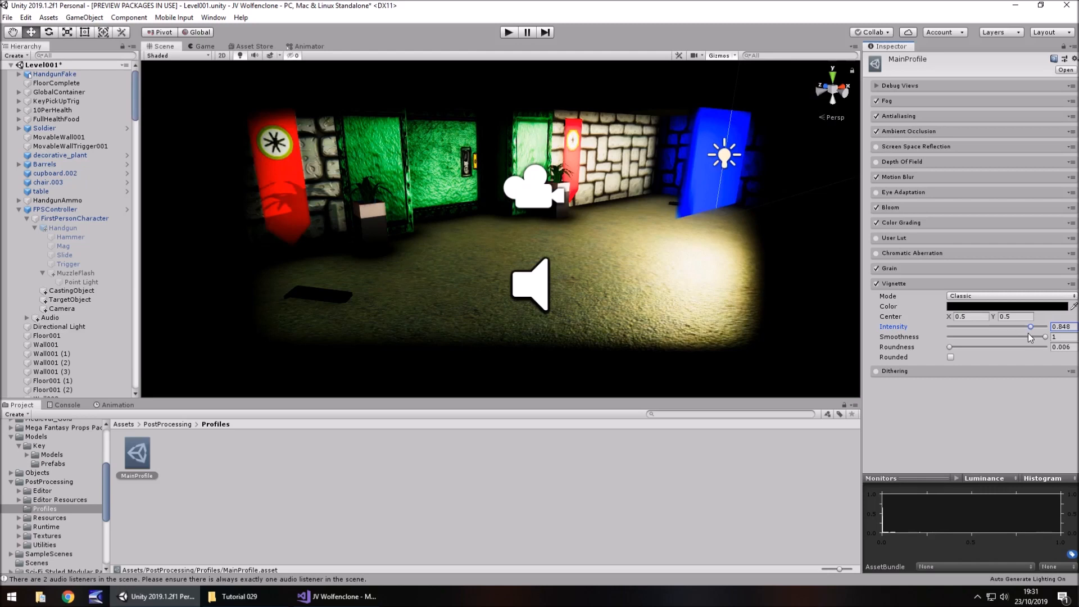
left_click(950, 356)
left_click_drag(950, 348, 1049, 348)
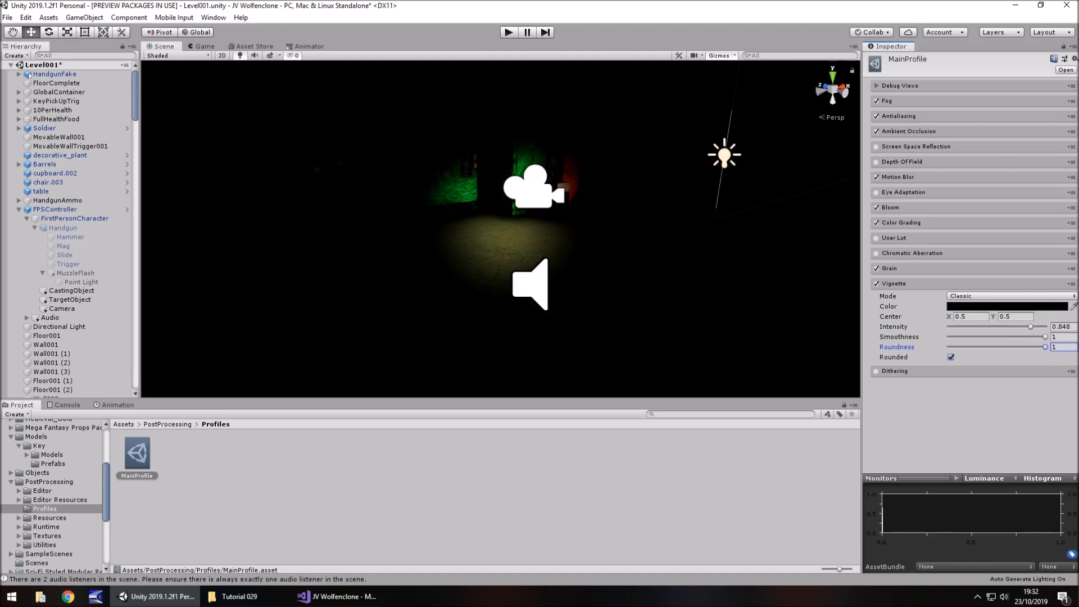
Step: Reset the Vignette settings to their defaults and set the Intensity to 0.356
left_click(1073, 285)
left_click(1046, 291)
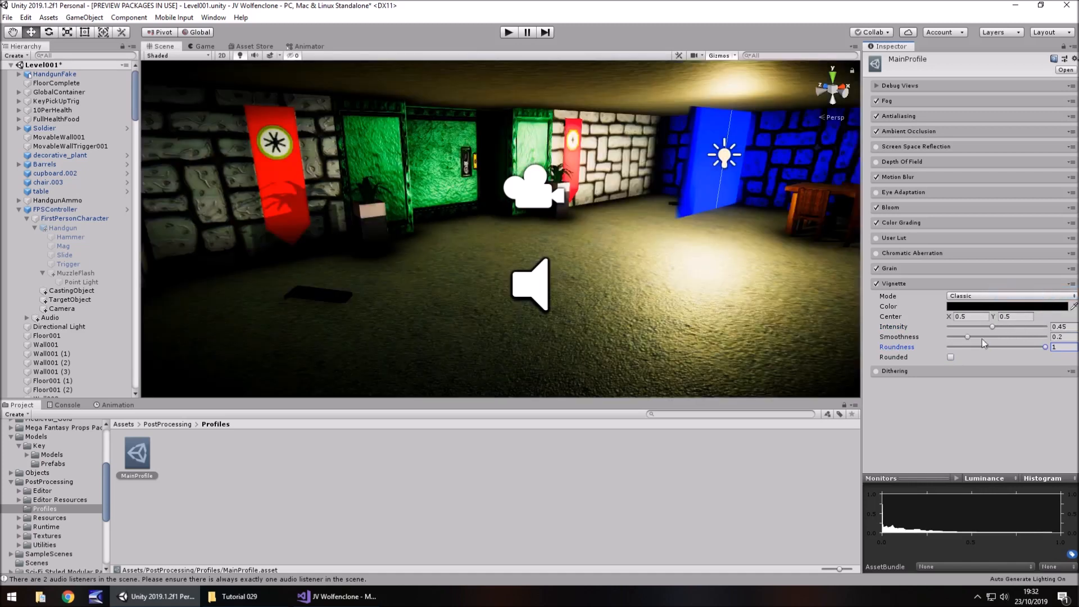
left_click_drag(994, 329, 985, 327)
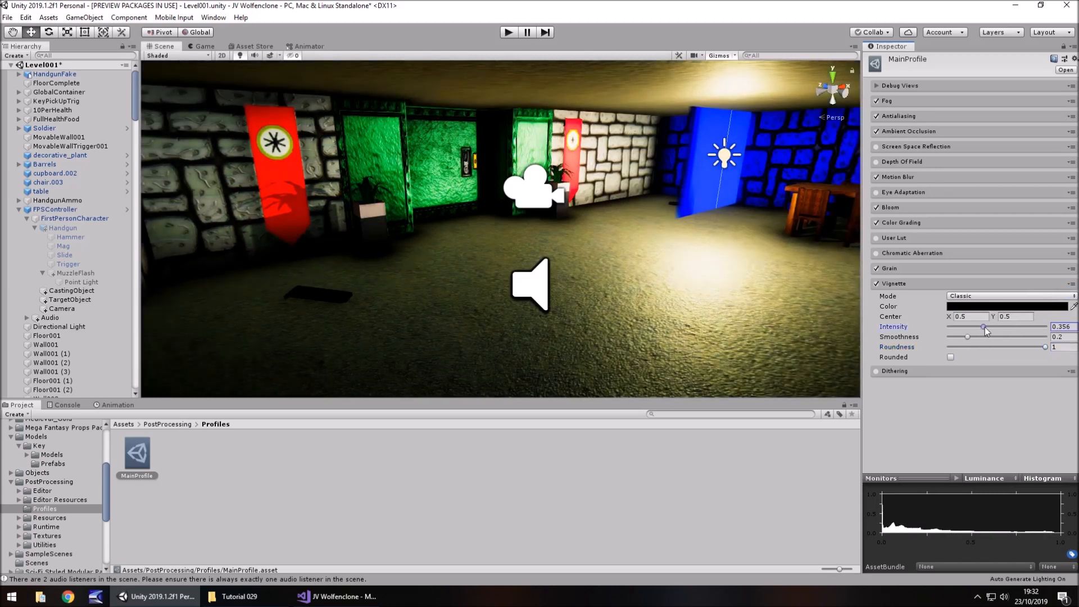
Step: Run the level in play mode, collect the handgun and bullets, and shoot the soldiers to check the effects in action
left_click(506, 32)
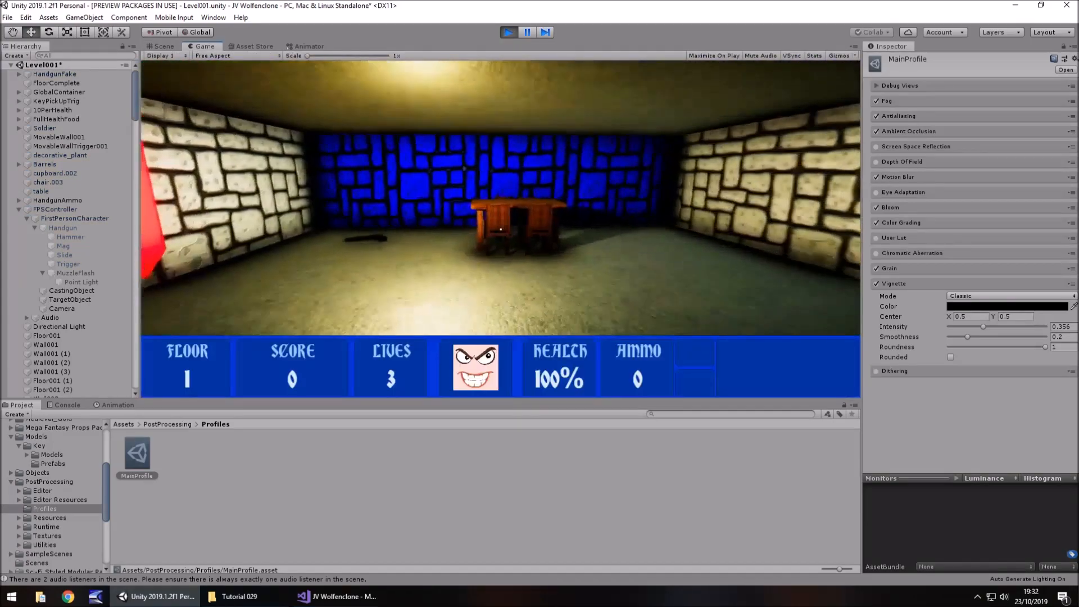
key("w")
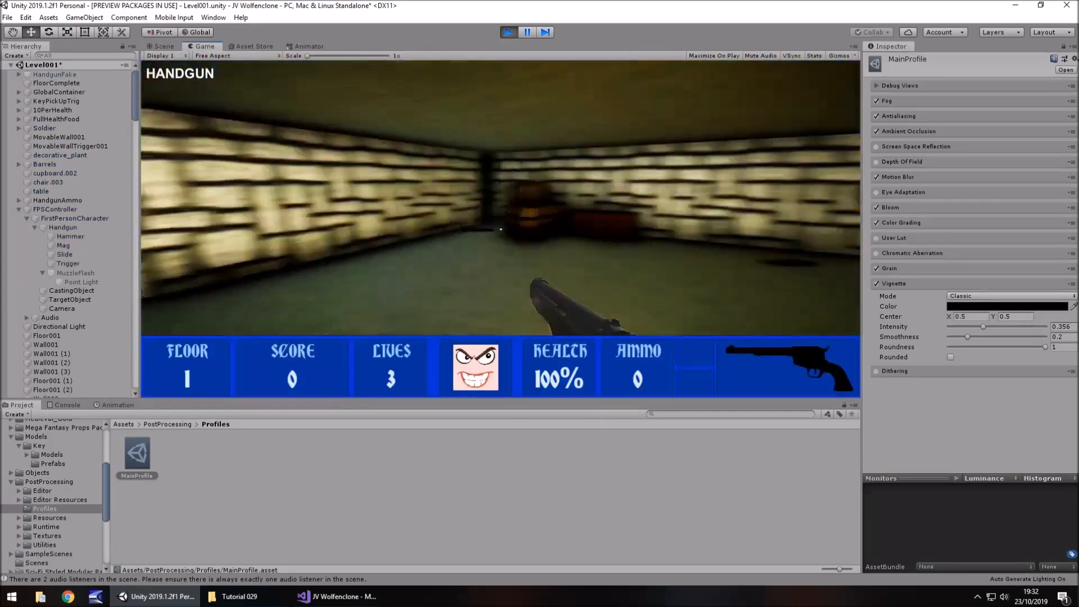
key("w")
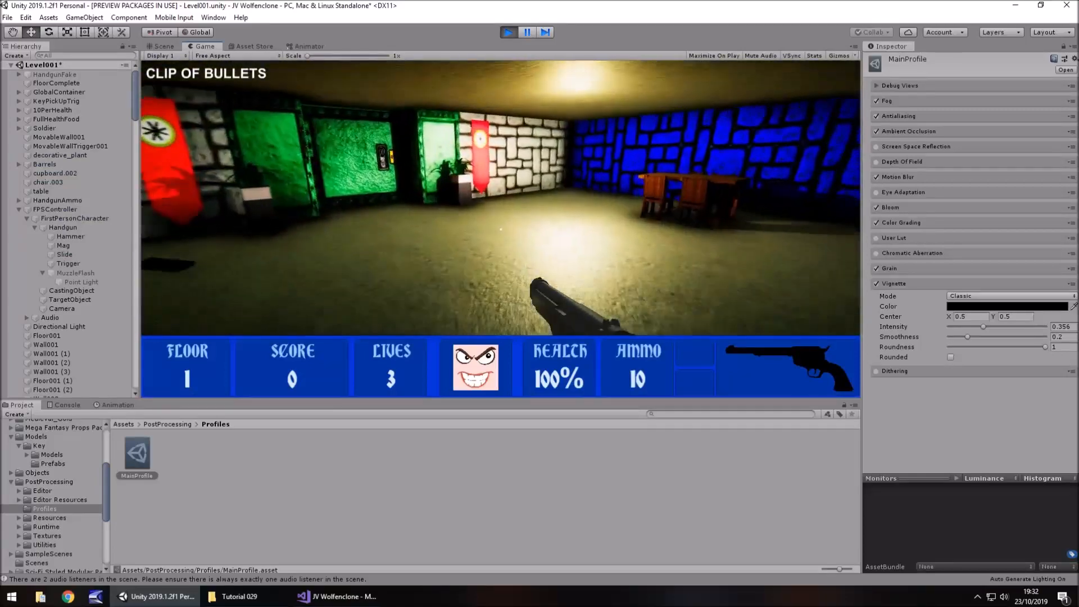
key("w")
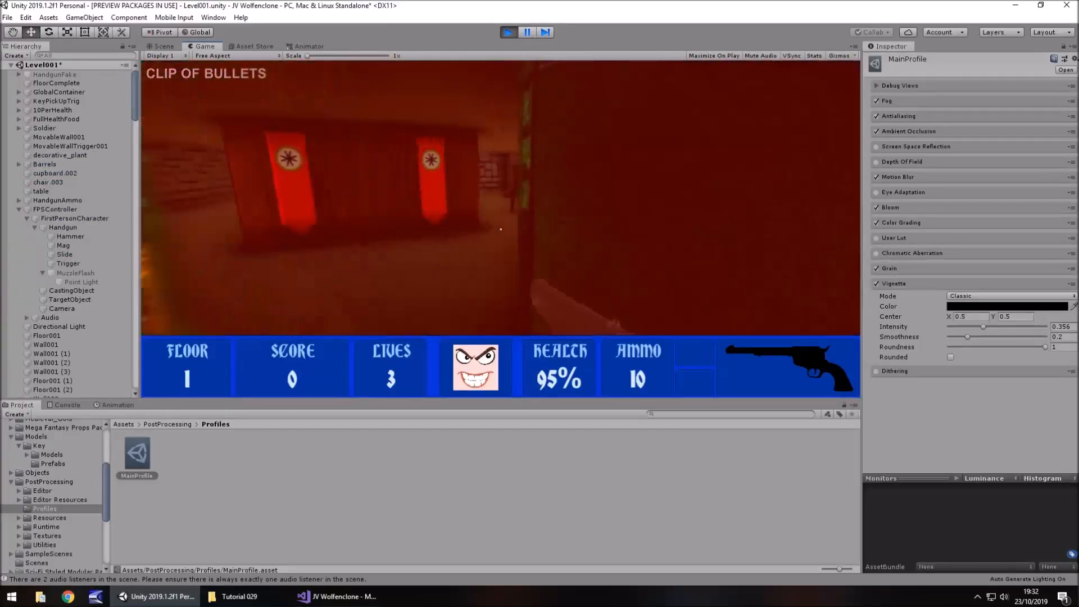
key("w")
left_click(501, 229)
left_click(501, 229)
left_click(501, 229)
left_click(501, 230)
left_click(501, 229)
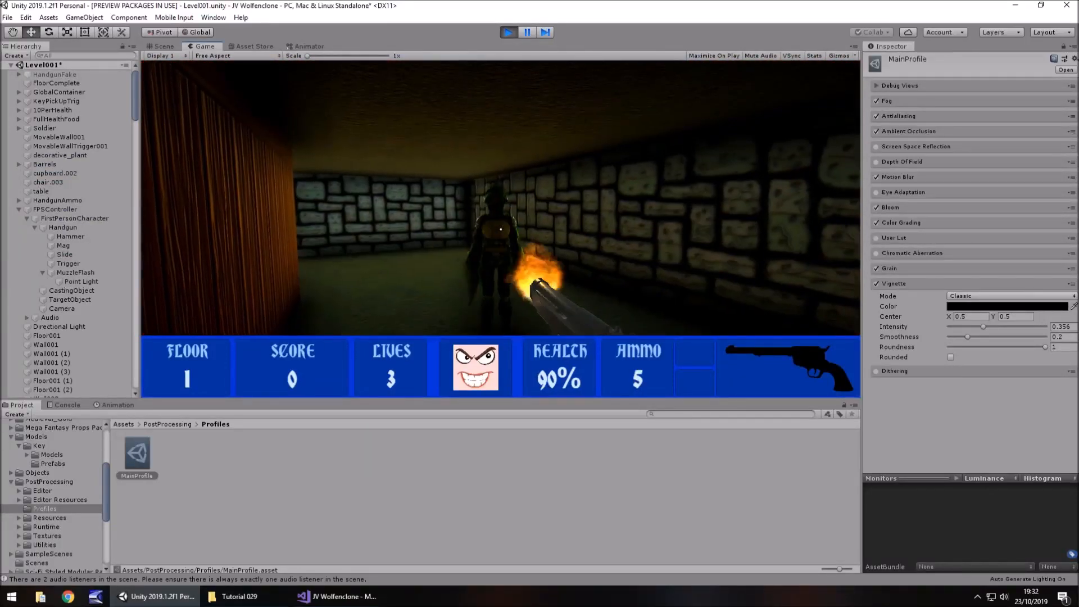
left_click(501, 230)
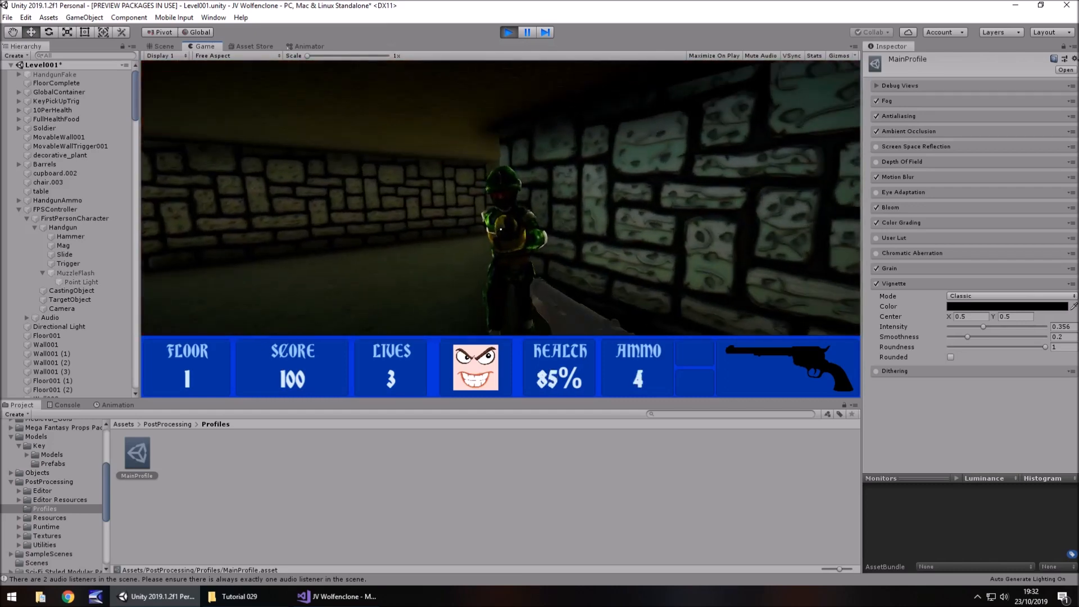
left_click(500, 229)
left_click(501, 230)
left_click(501, 229)
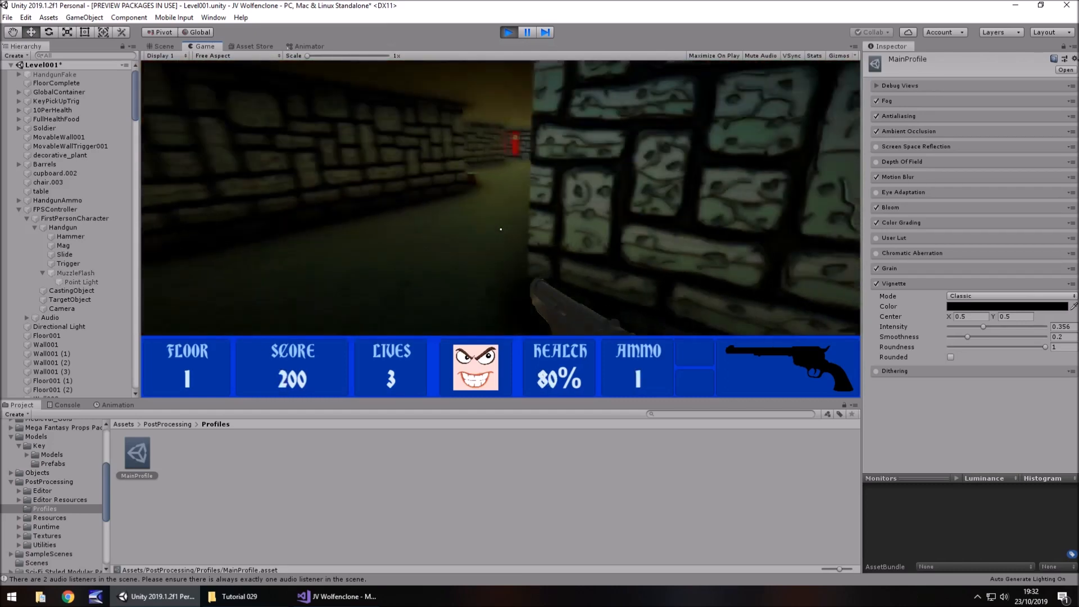
Step: Walk on through the level's darker corridors to examine the look, and stop play mode
key("w")
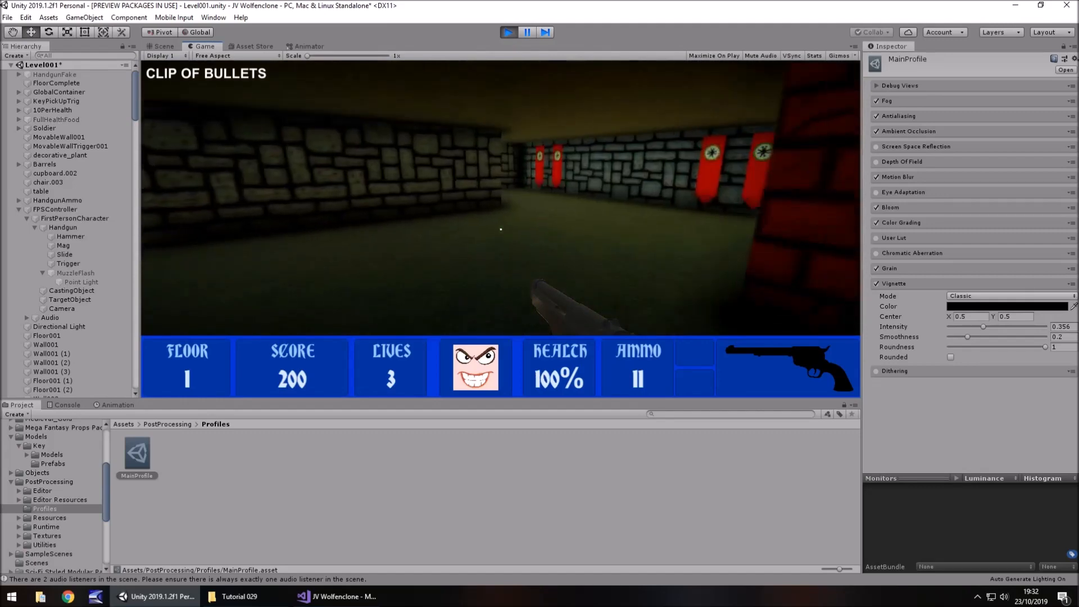
key("w")
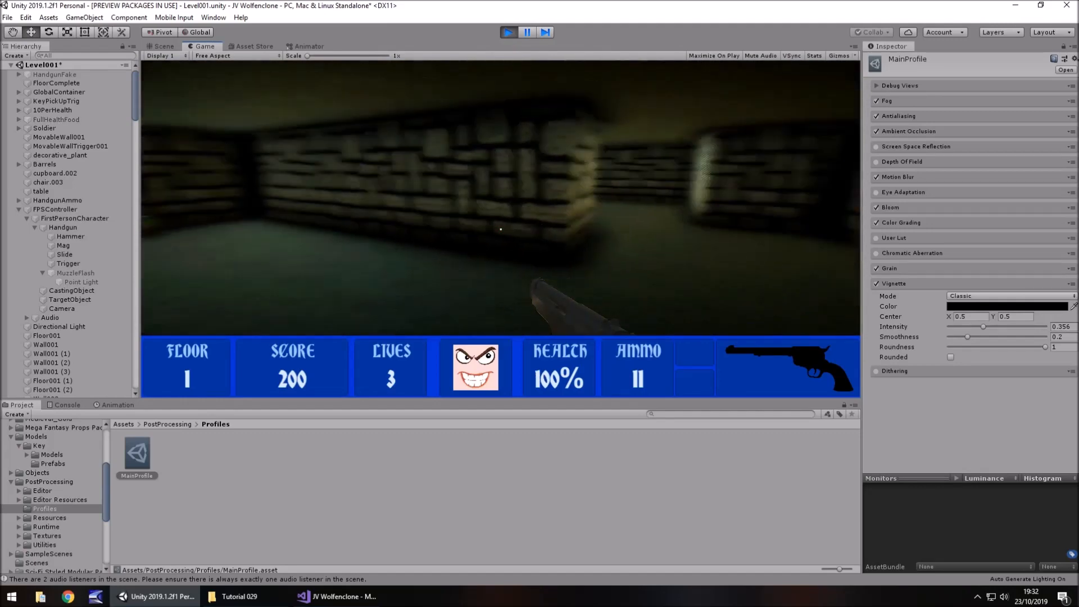
key("w")
key("ctrl+p")
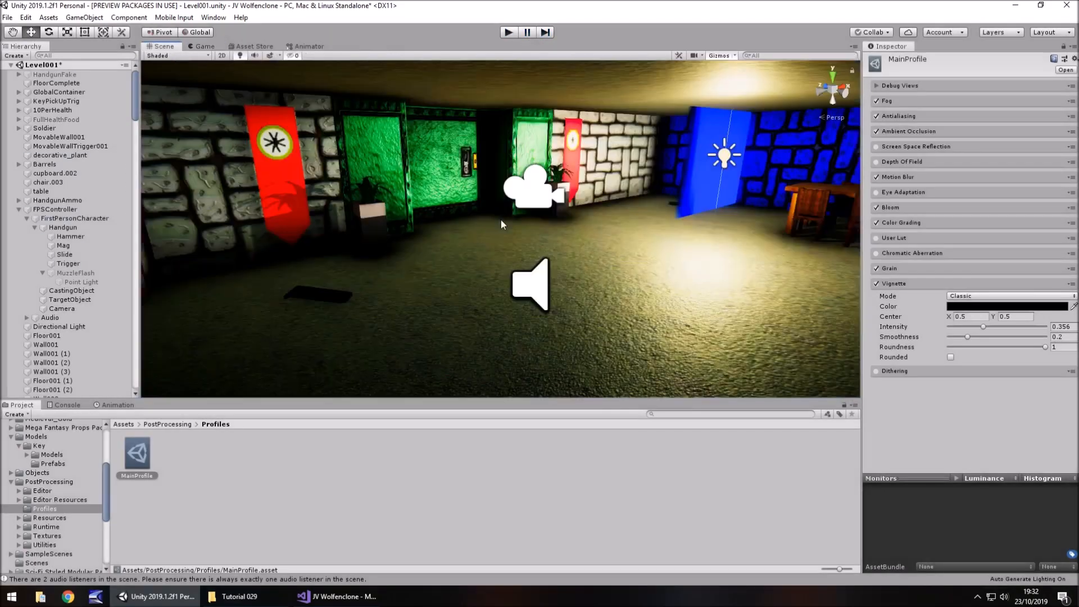
Step: Collapse the Vignette settings, examine what Dithering offers and collapse it without enabling it
left_click(900, 284)
left_click(900, 299)
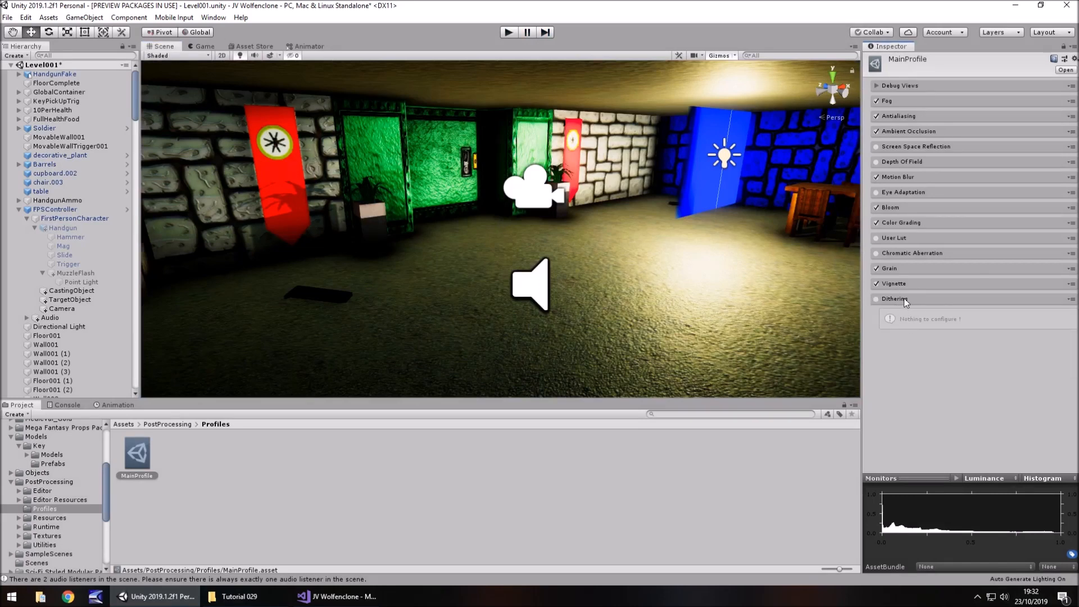
left_click(907, 299)
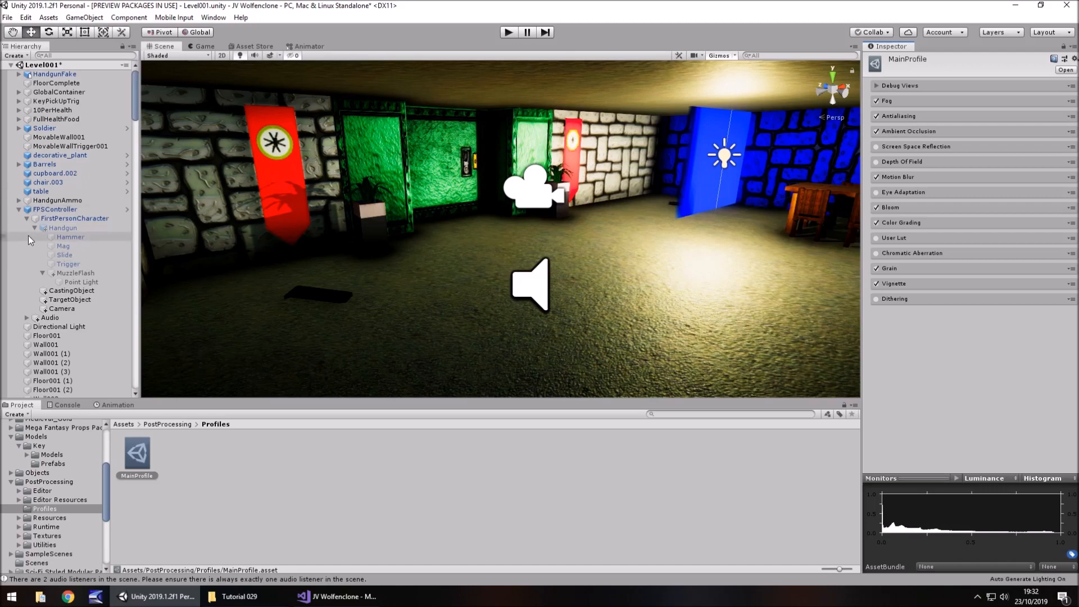
Step: Switch FirstPersonCharacter's Post Processing Behaviour off and back on to compare the scene without and with the effects
left_click(59, 220)
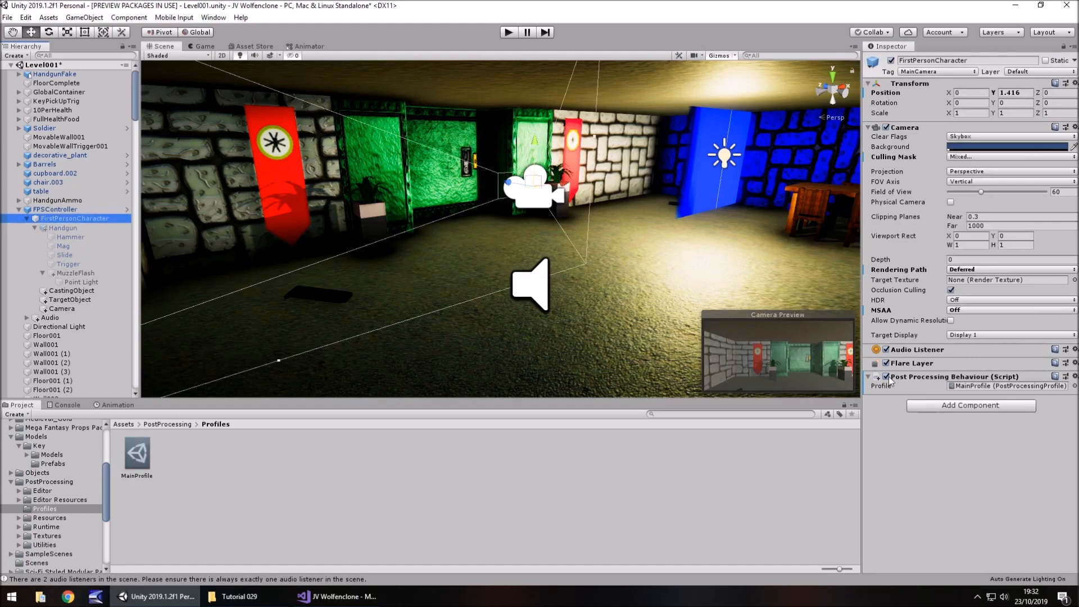
left_click(887, 376)
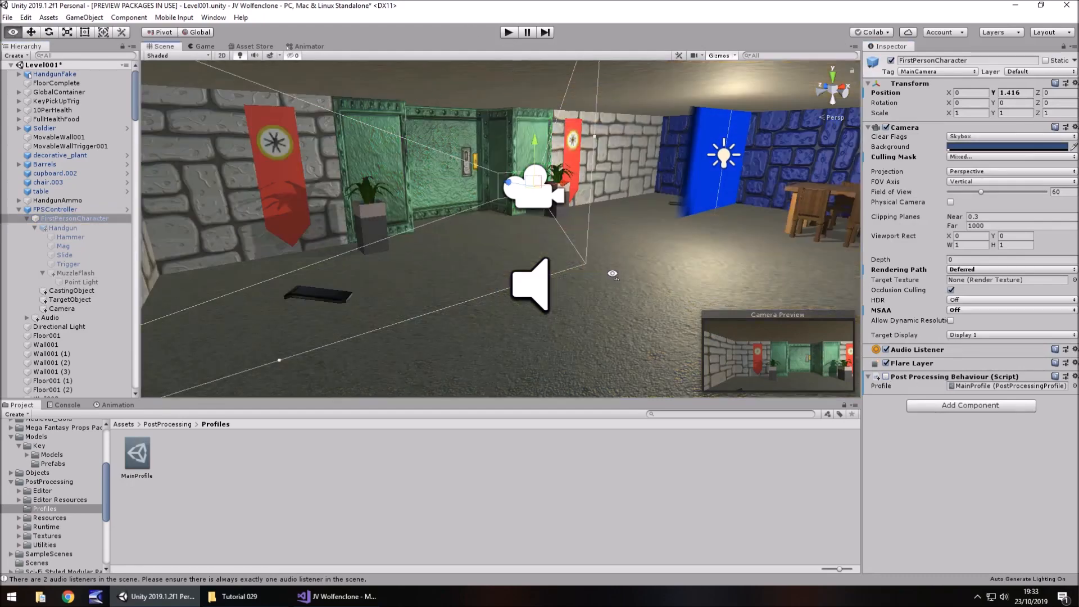
mouse_move(618, 251)
left_mouse_down("alt")
mouse_move(630, 253)
mouse_move(593, 263)
mouse_move(610, 260)
left_mouse_up("alt")
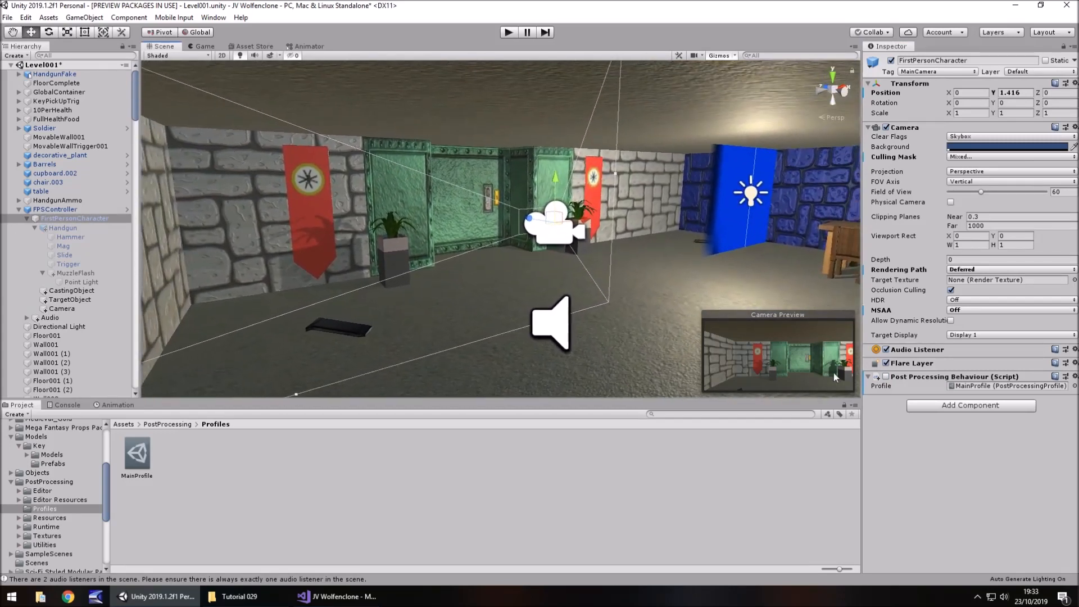
left_click(887, 376)
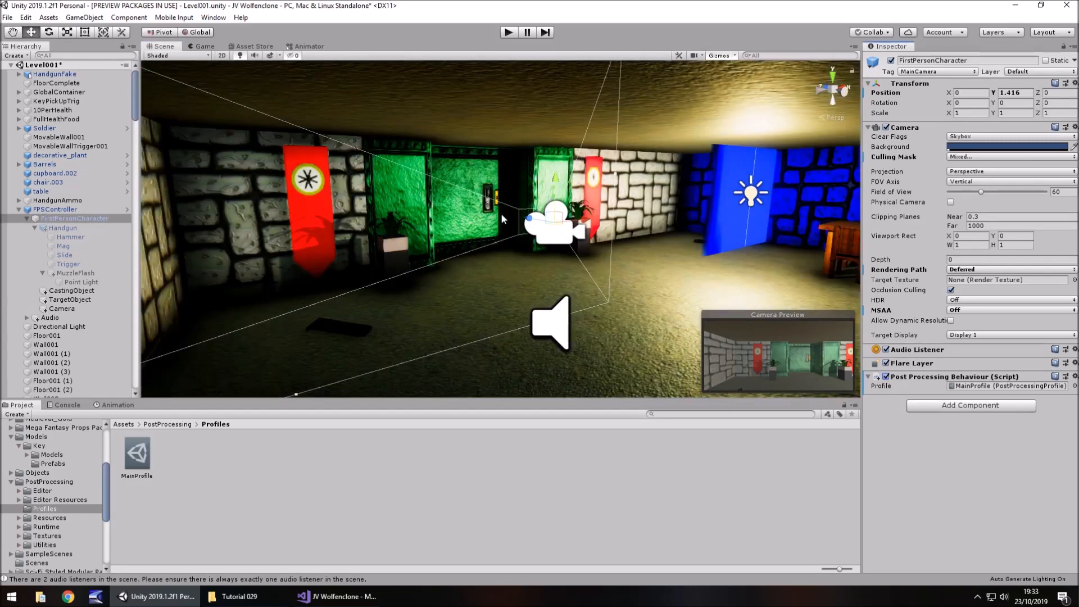